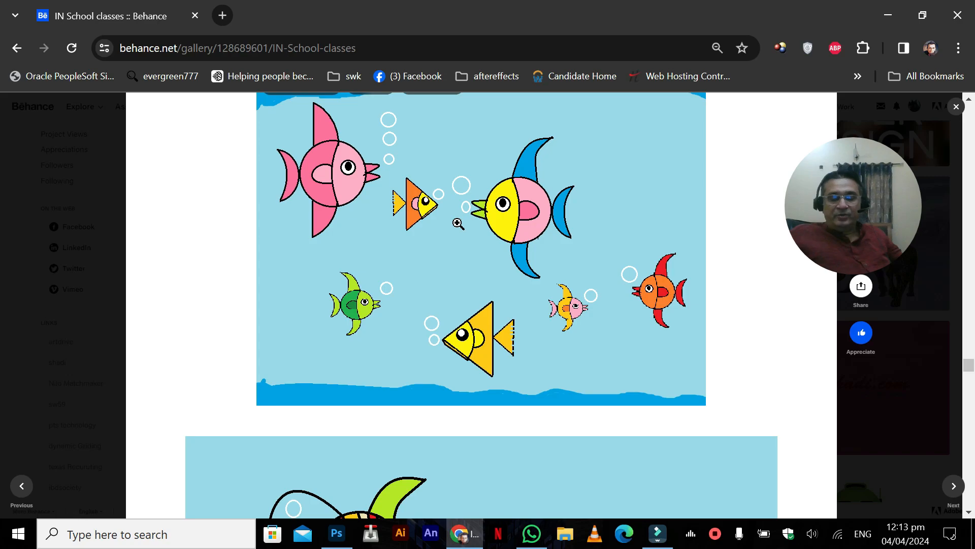
Step: Browse the drawings in the IN School classes gallery down to the green chameleon on a branch
scroll(457, 223, down, 7)
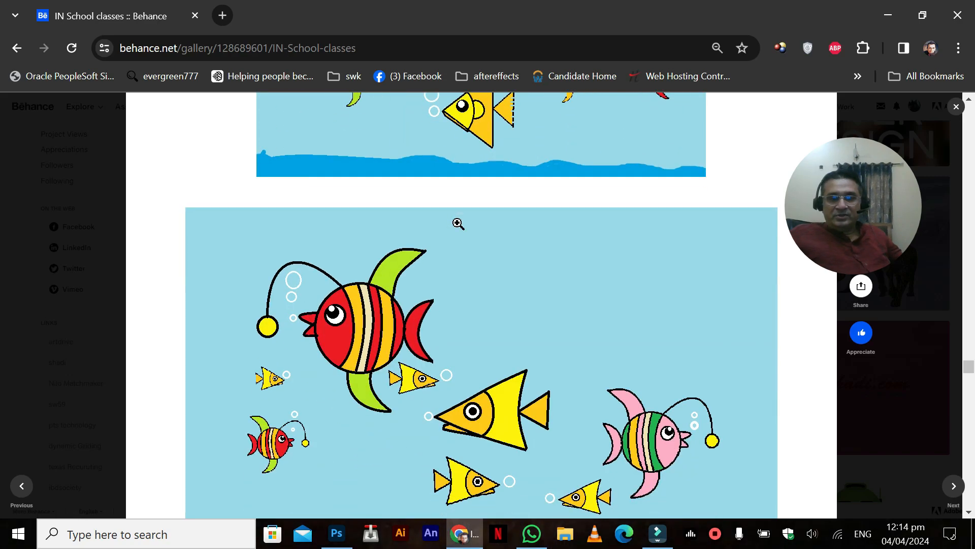
scroll(458, 224, up, 2)
scroll(458, 224, down, 14)
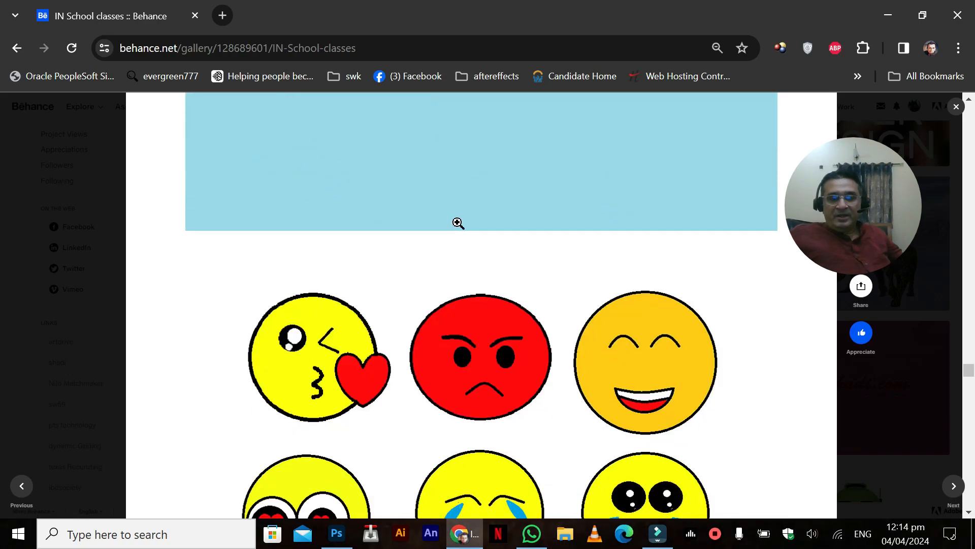
scroll(458, 222, down, 5)
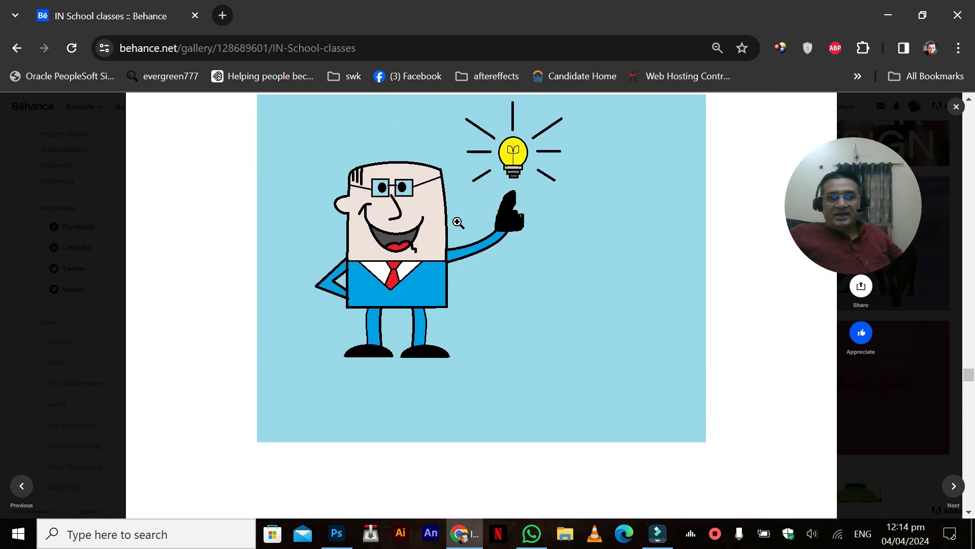
scroll(457, 223, up, 4)
scroll(458, 223, down, 3)
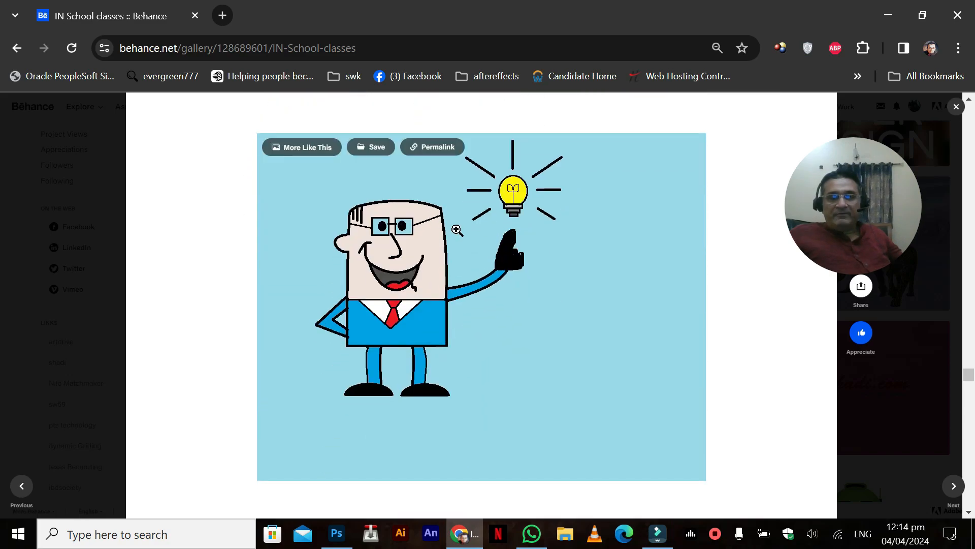
scroll(458, 230, down, 8)
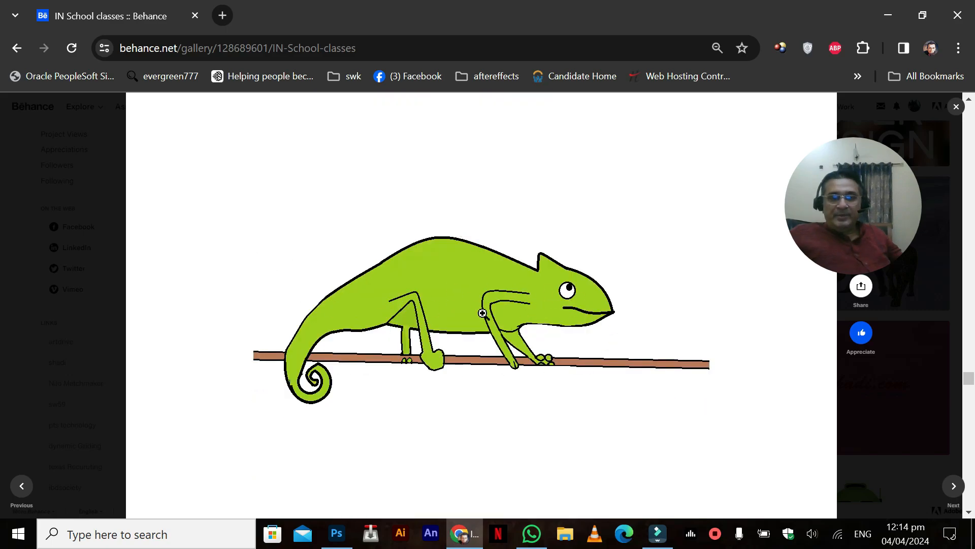
right_click(451, 224)
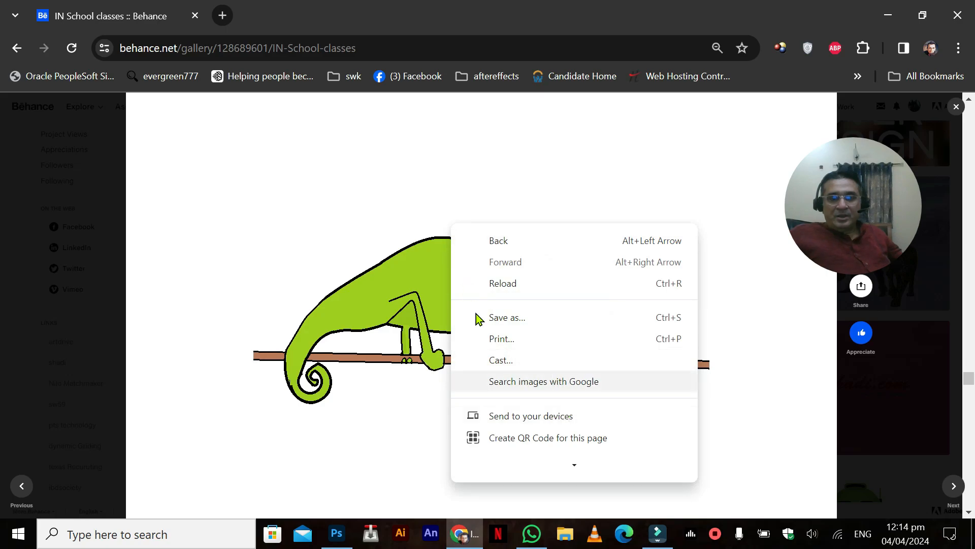
click(455, 28)
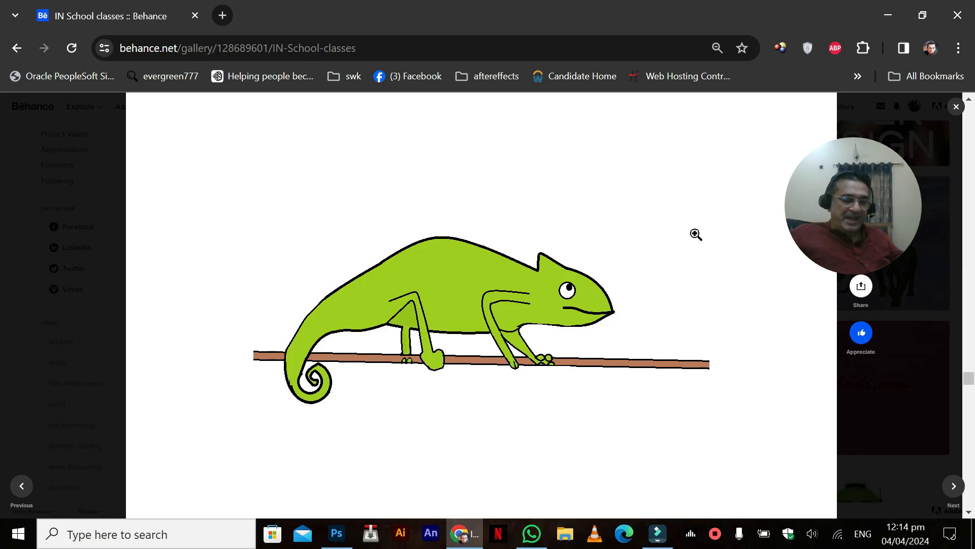
Step: Capture a rectangular screenshot around the chameleon and its branch, and paste it into the blank Photoshop document
key(super+shift+s)
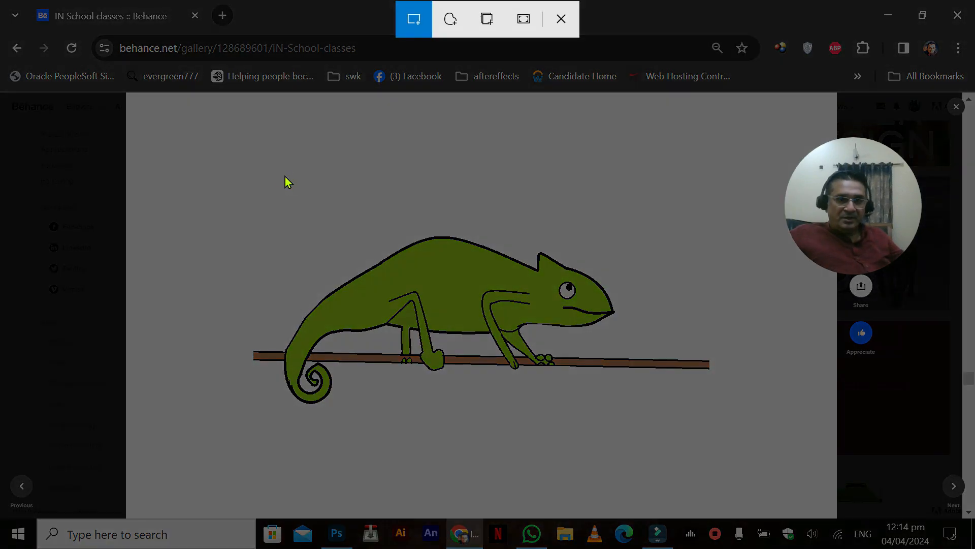
drag(187, 169, 765, 437)
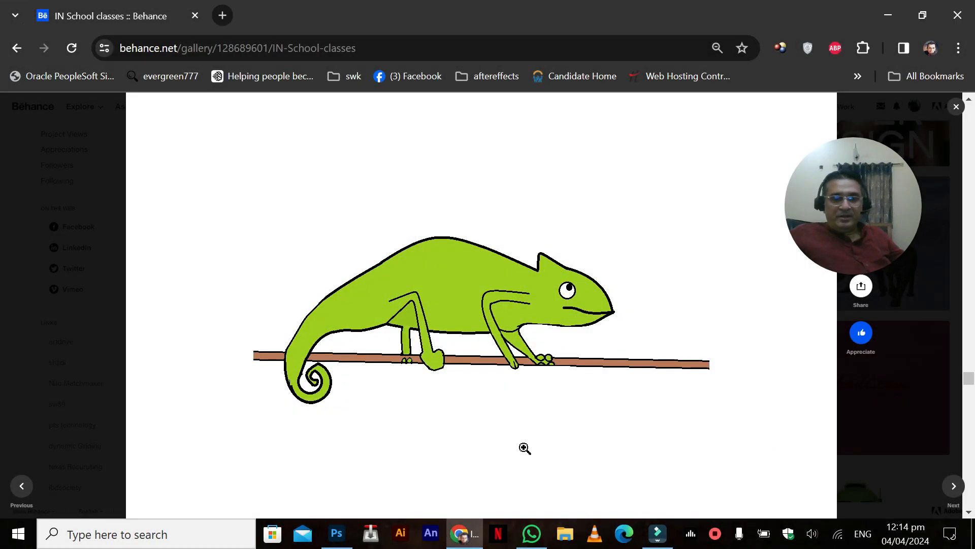
click(335, 531)
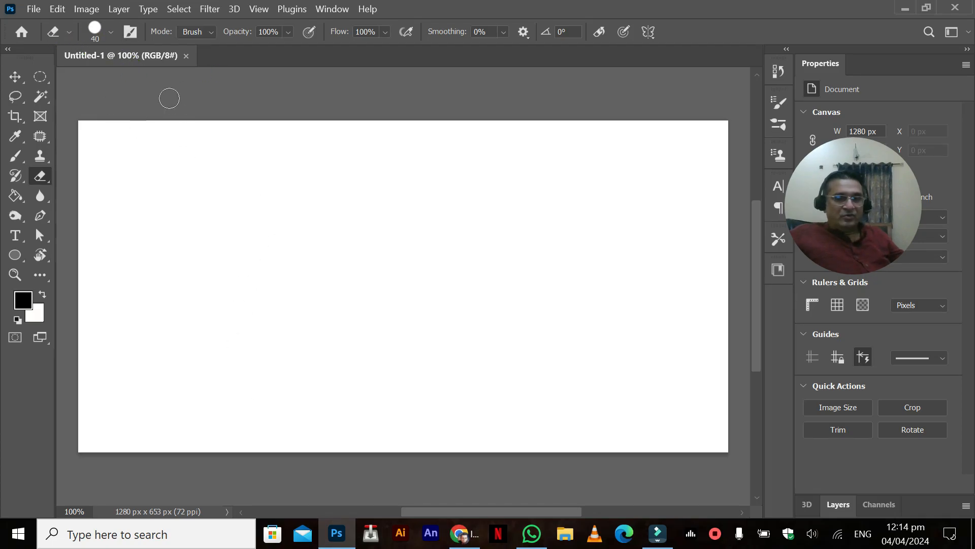
key(ctrl+v)
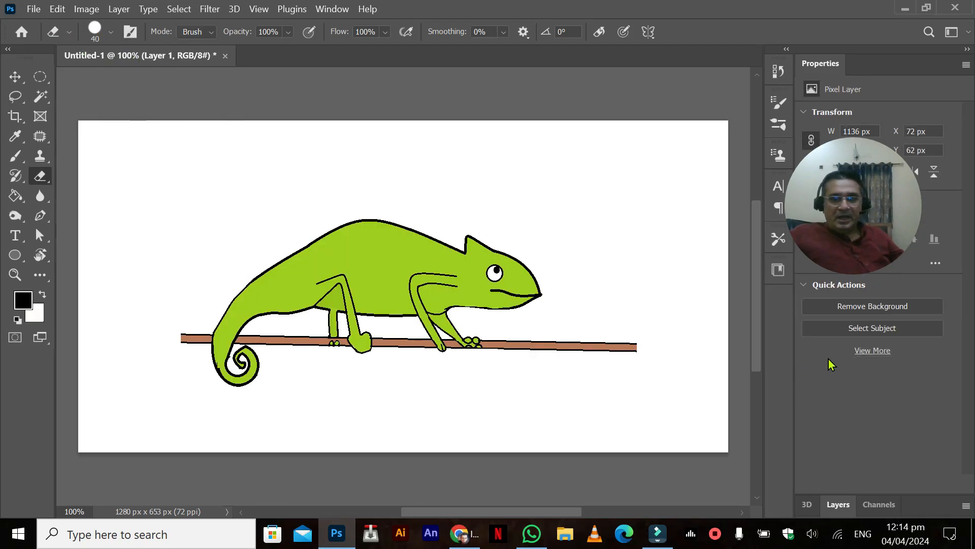
Step: Hide the Background layer beneath the pasted chameleon drawing
click(838, 504)
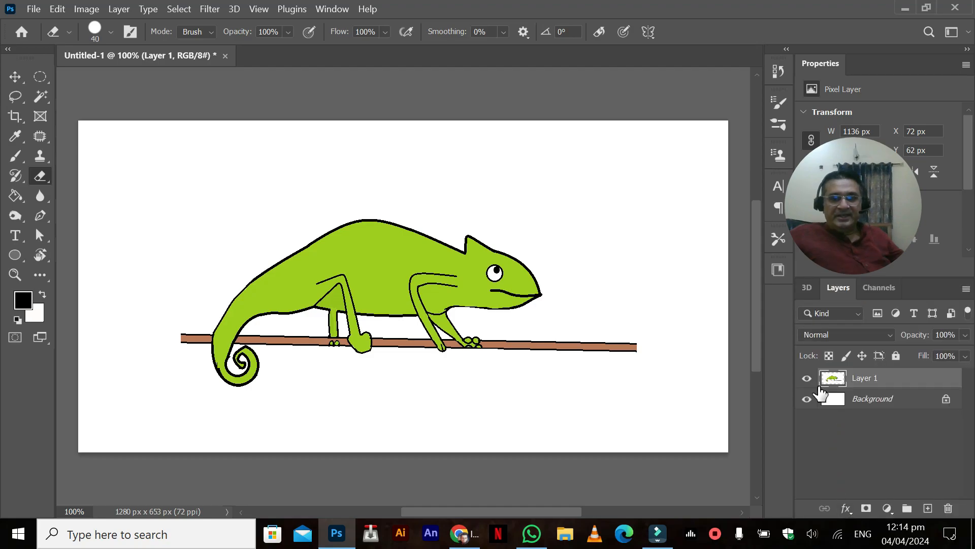
click(807, 399)
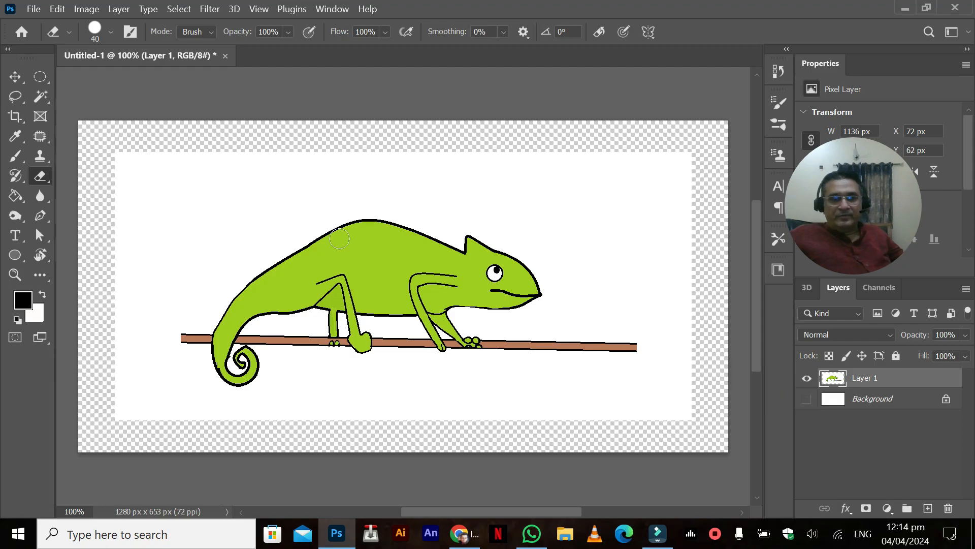
Step: Try erasing part of the white area below the branch with the Eraser brush, and undo the stroke
click(38, 157)
click(38, 178)
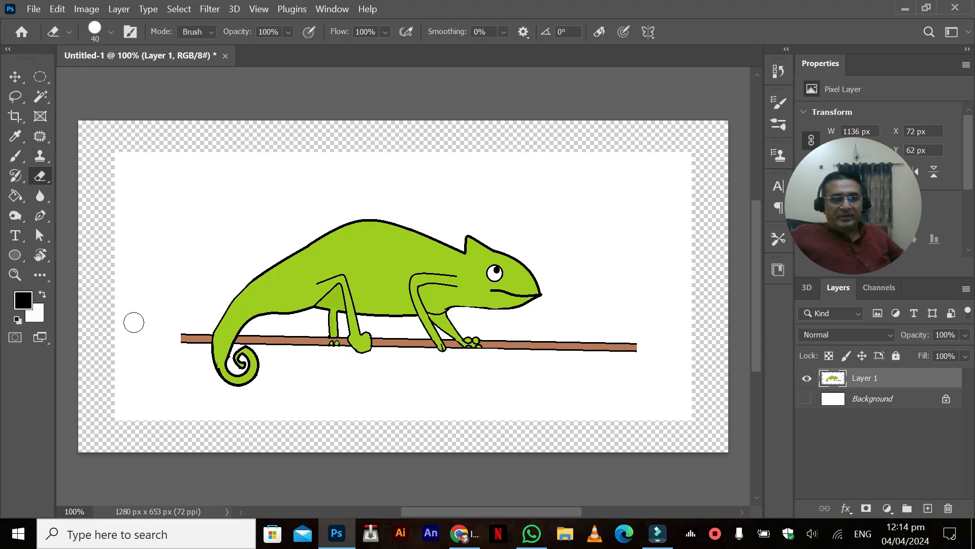
mouse_move(135, 356)
mouse_down()
mouse_move(187, 229)
mouse_move(347, 180)
mouse_move(493, 198)
mouse_move(572, 233)
mouse_move(675, 397)
mouse_move(541, 431)
mouse_move(301, 436)
mouse_up()
key(ctrl+z)
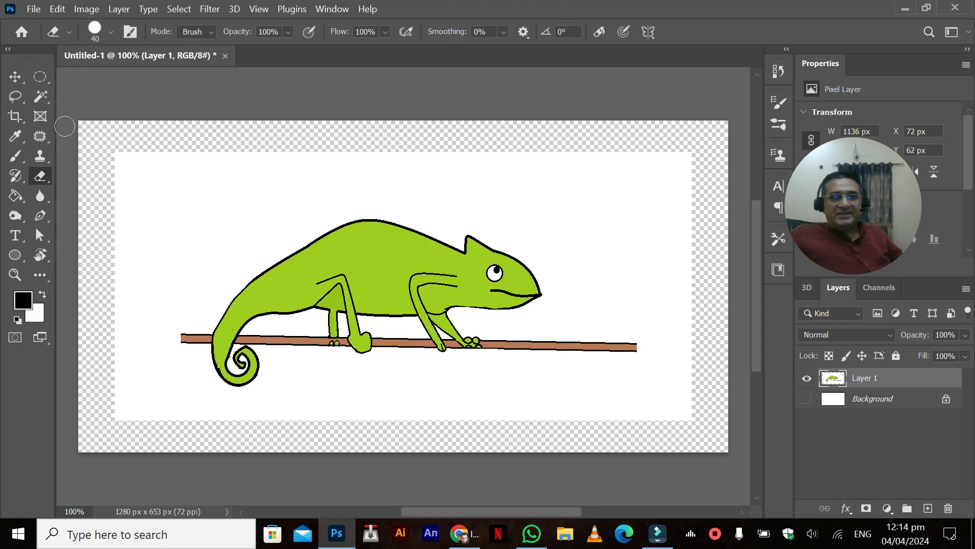
Step: Try deleting the white area around the chameleon using a Magic Wand selection, undo the deletion and deselect
click(41, 99)
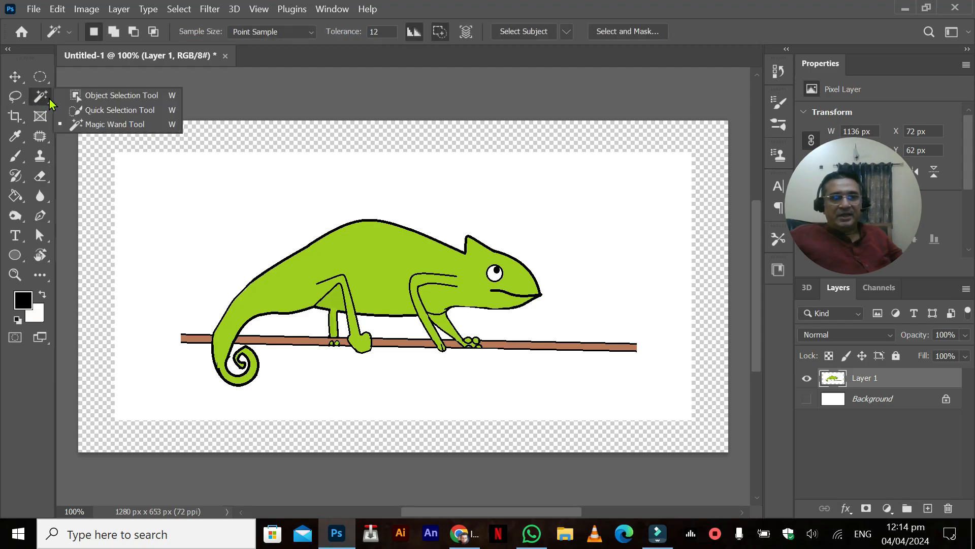
click(100, 126)
click(202, 208)
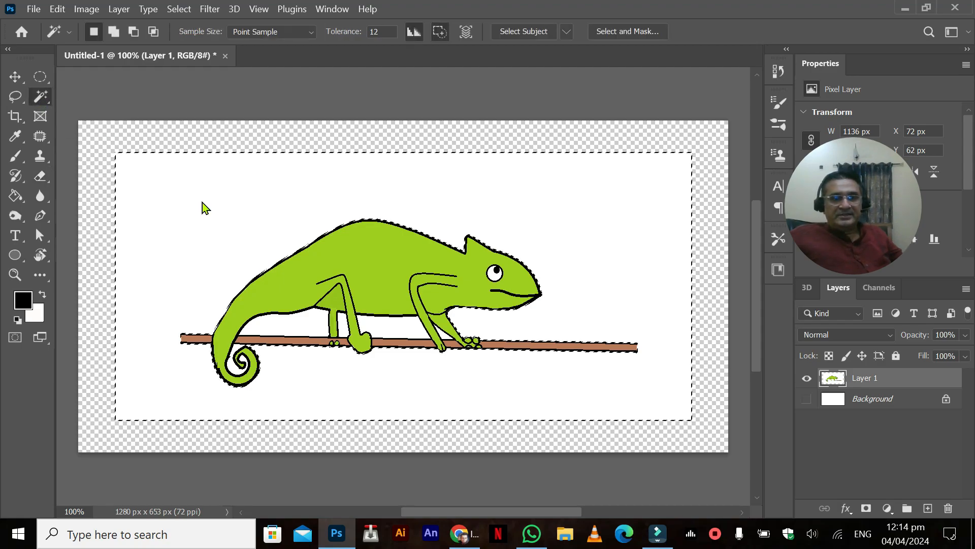
key(Delete)
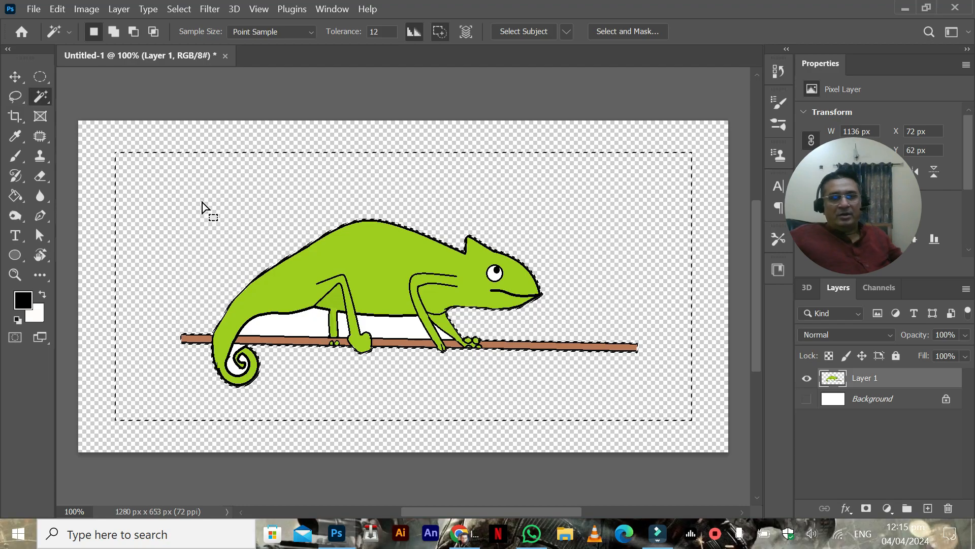
key(ctrl+z)
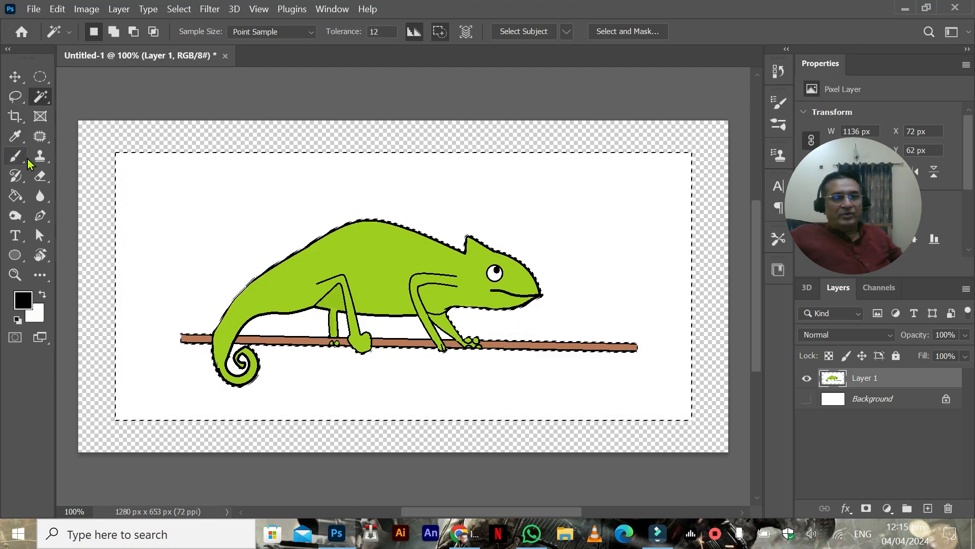
click(41, 77)
key(ctrl+d)
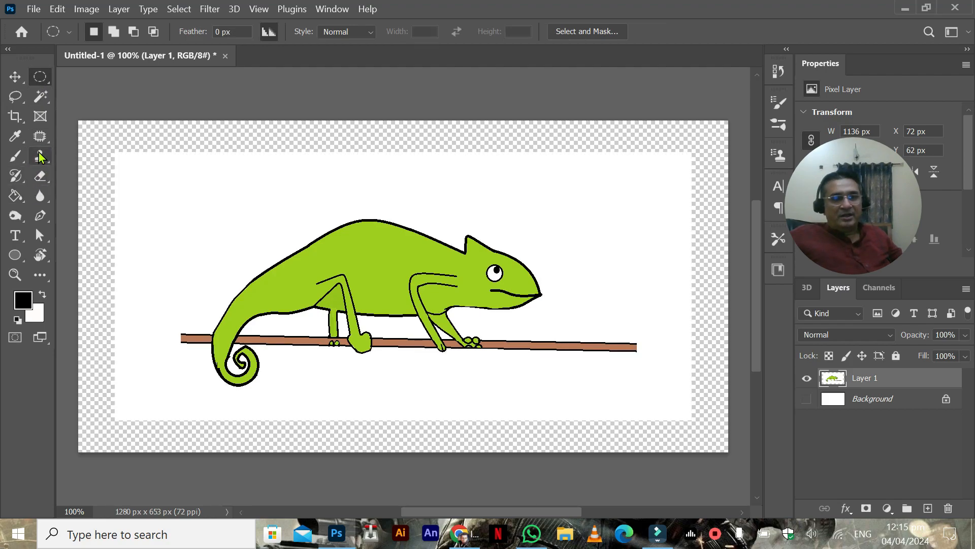
click(41, 136)
click(16, 196)
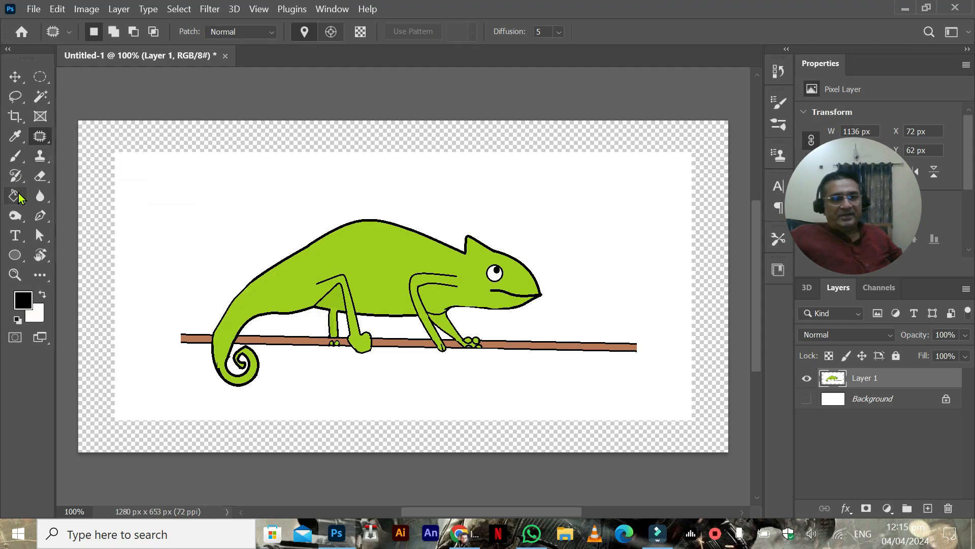
click(42, 195)
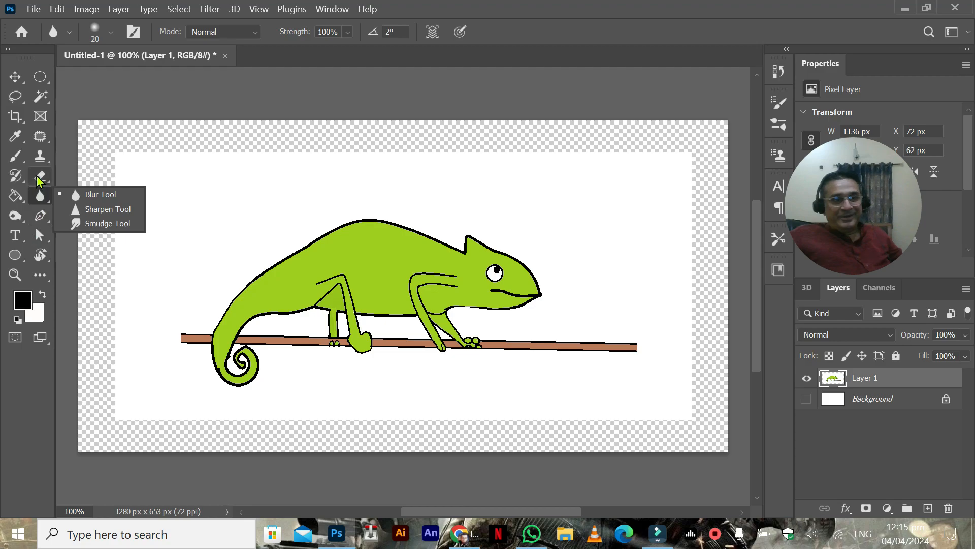
Step: Erase the white area surrounding the chameleon and branch with the Magic Eraser at tolerance 50, undoing any erasure of the branch
click(39, 177)
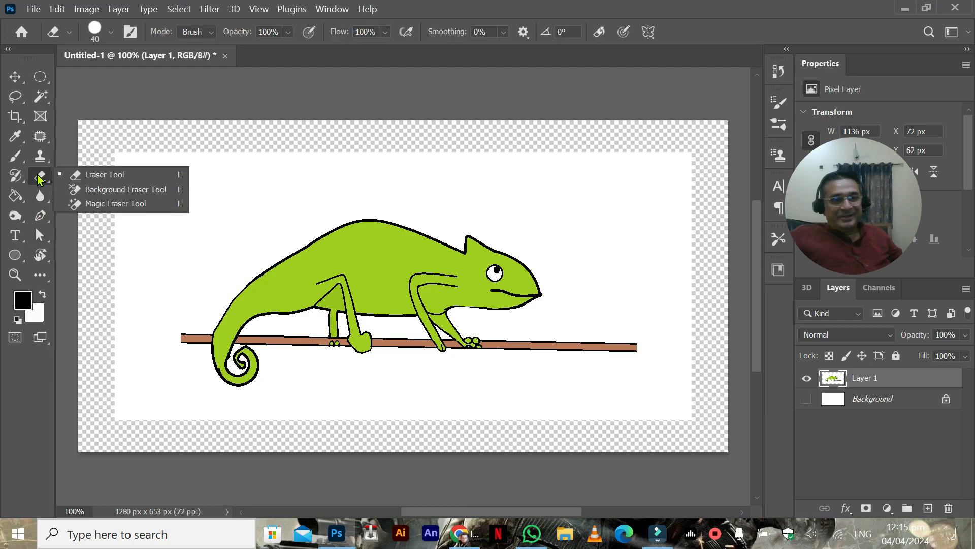
click(101, 205)
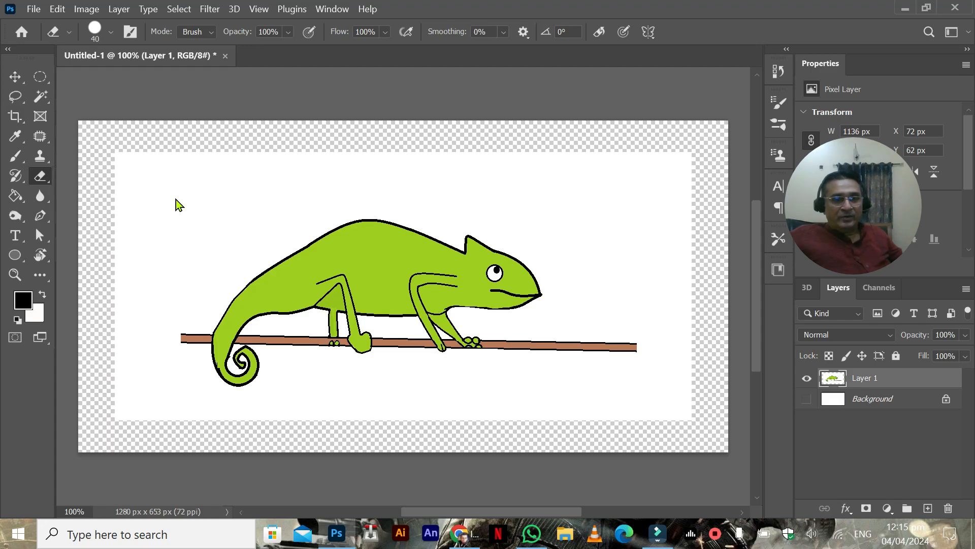
click(215, 174)
click(302, 333)
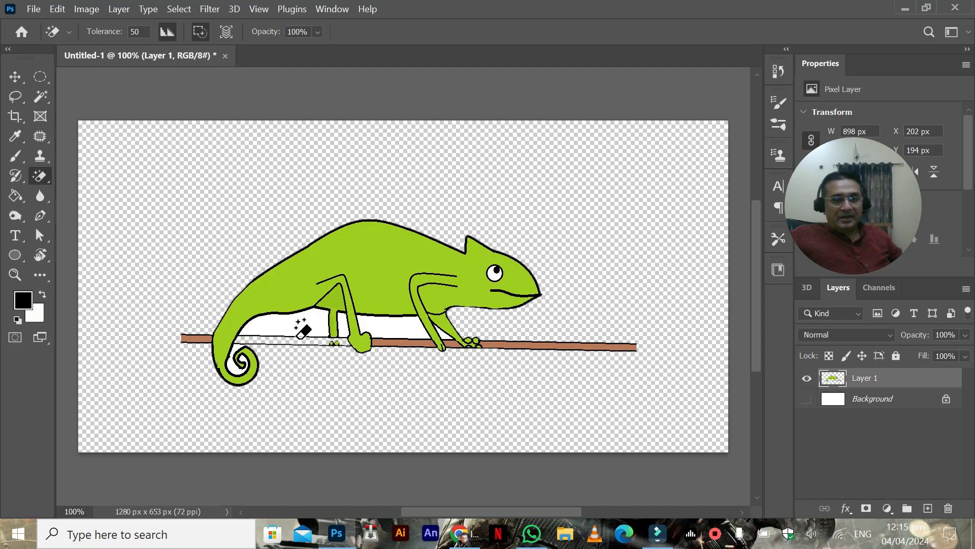
key(ctrl+z)
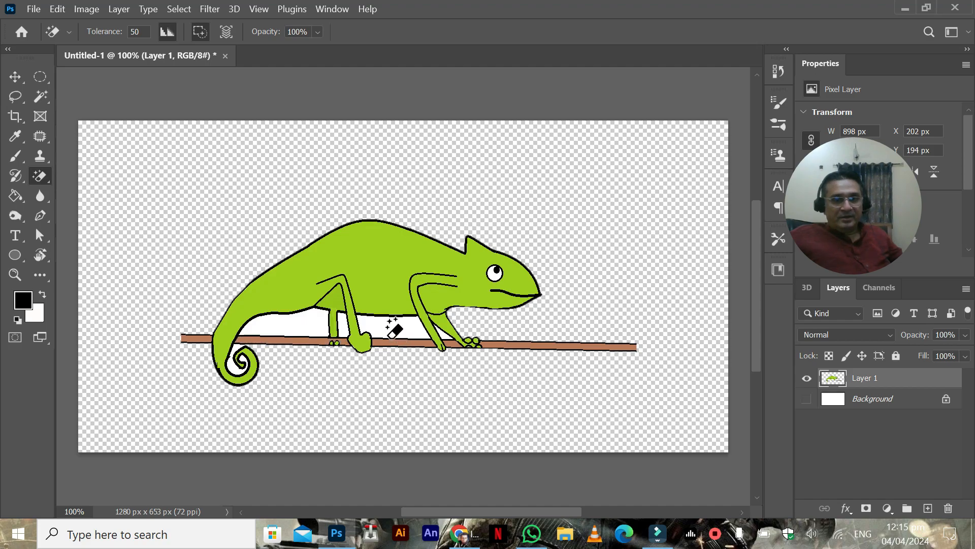
Step: Erase a white gap under the chameleon's belly with the Magic Eraser, and try erasing inside the curled tail
click(302, 330)
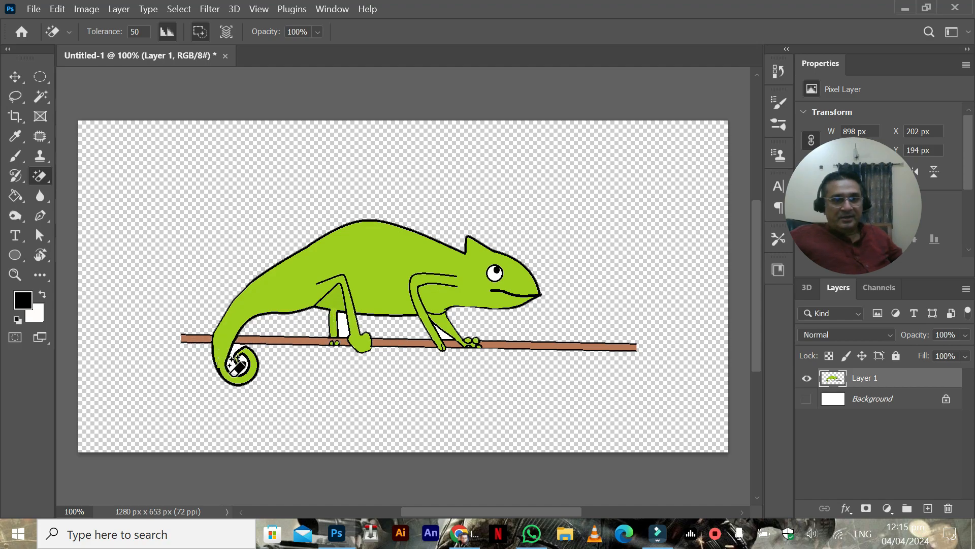
click(232, 374)
key(ctrl+z)
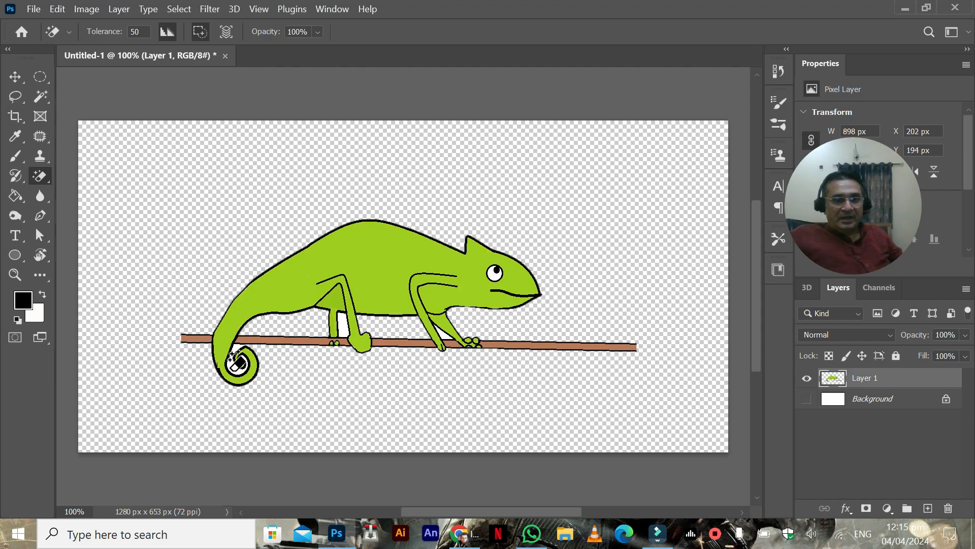
click(238, 357)
key(ctrl+z)
click(234, 369)
key(ctrl+z)
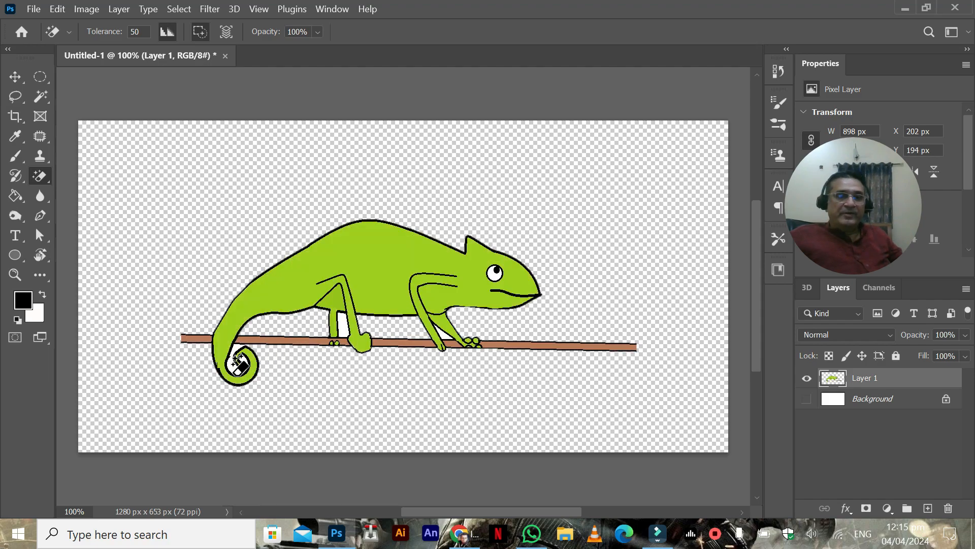
click(238, 361)
key(ctrl+z)
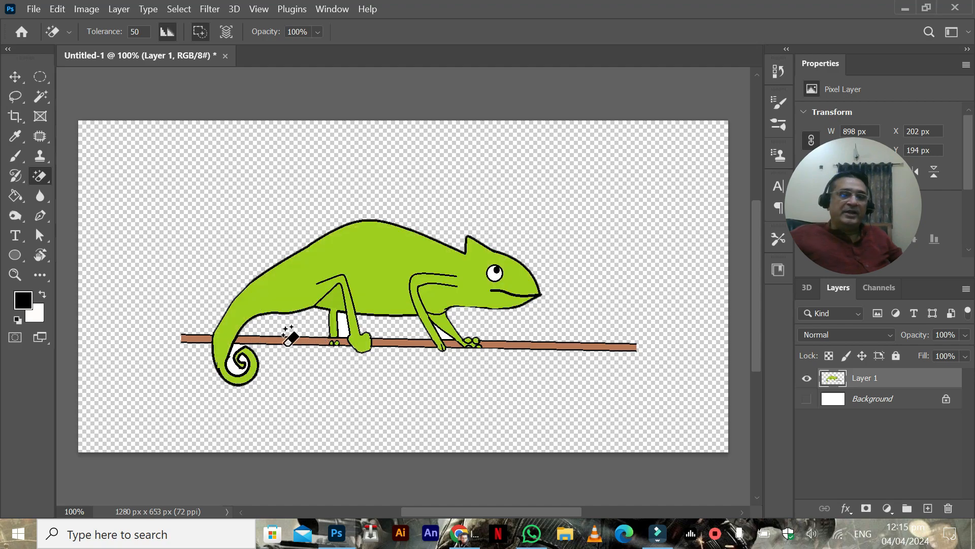
Step: Erase the remaining white gaps between the legs and inside the tail curl with the Magic Eraser at 400% zoom
key(ctrl+plus)
key(ctrl+plus)
key(ctrl+plus)
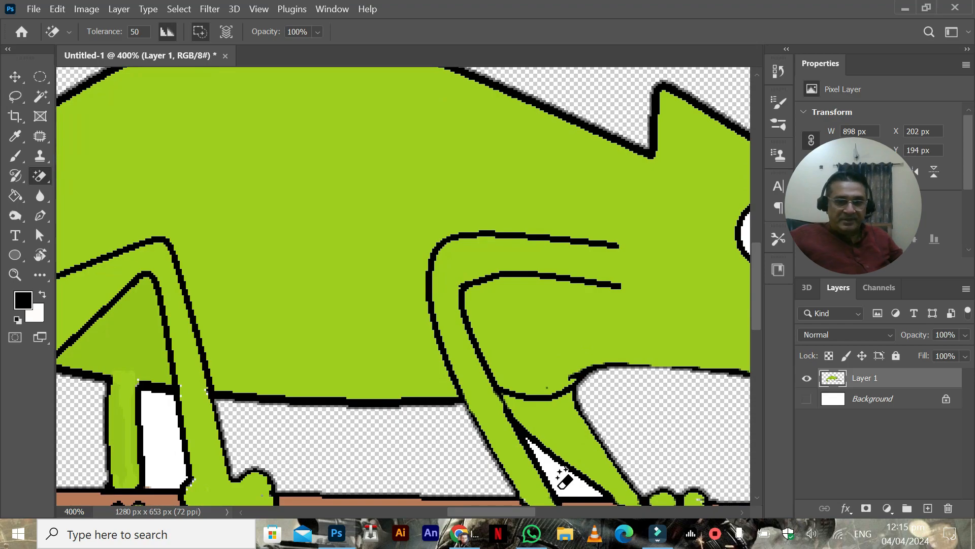
scroll(414, 229, down, 3)
scroll(413, 228, left, 4)
click(420, 288)
drag(307, 299, 548, 205)
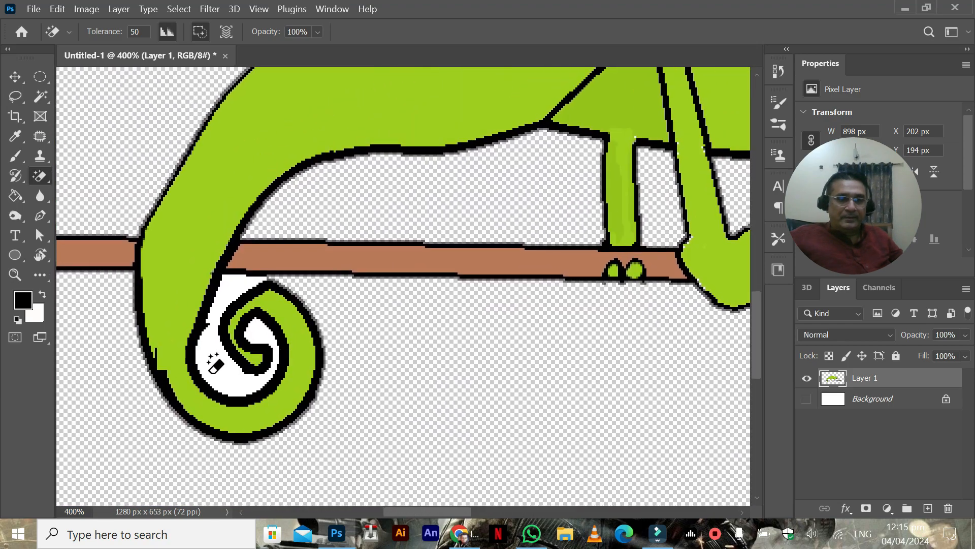
click(214, 367)
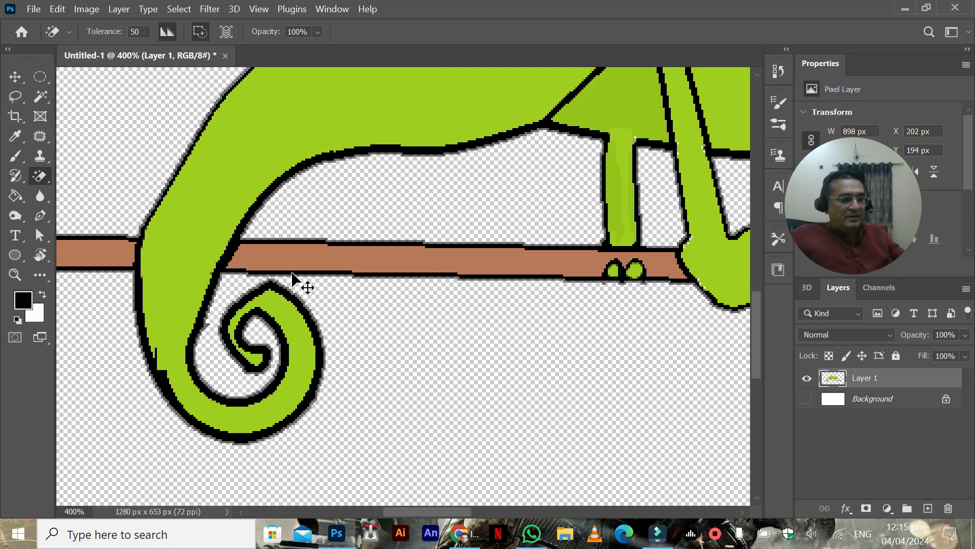
Step: Undo the Magic Eraser removals under the belly, between the legs and inside the tail curl
scroll(292, 277, down, 5)
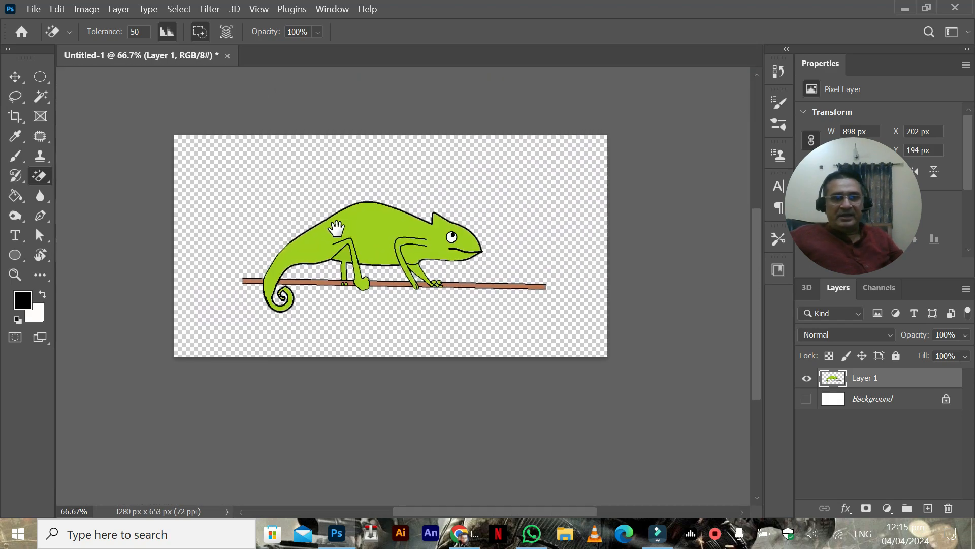
drag(336, 229, 372, 235)
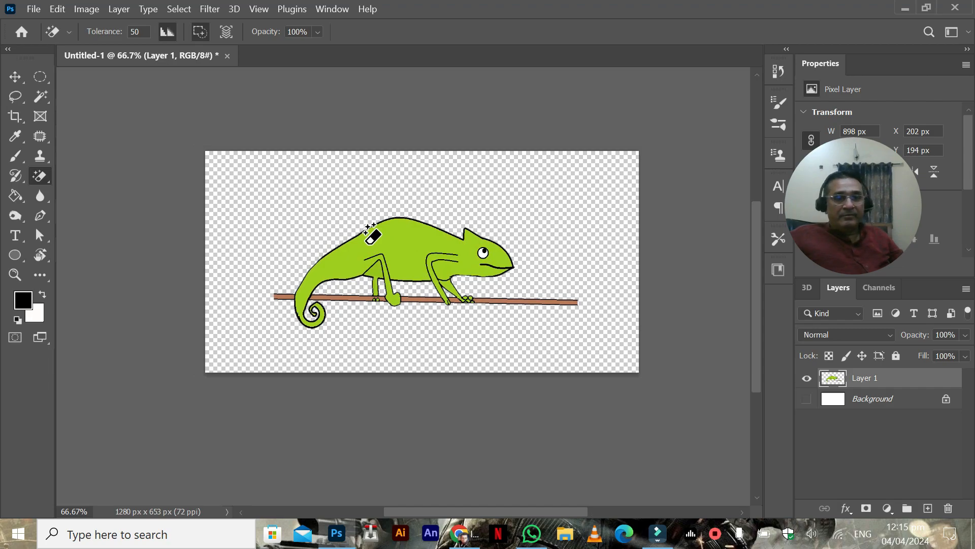
key(ctrl+z)
key(ctrl+z)
key(ctrl+z)
key(ctrl+z)
key(ctrl+z)
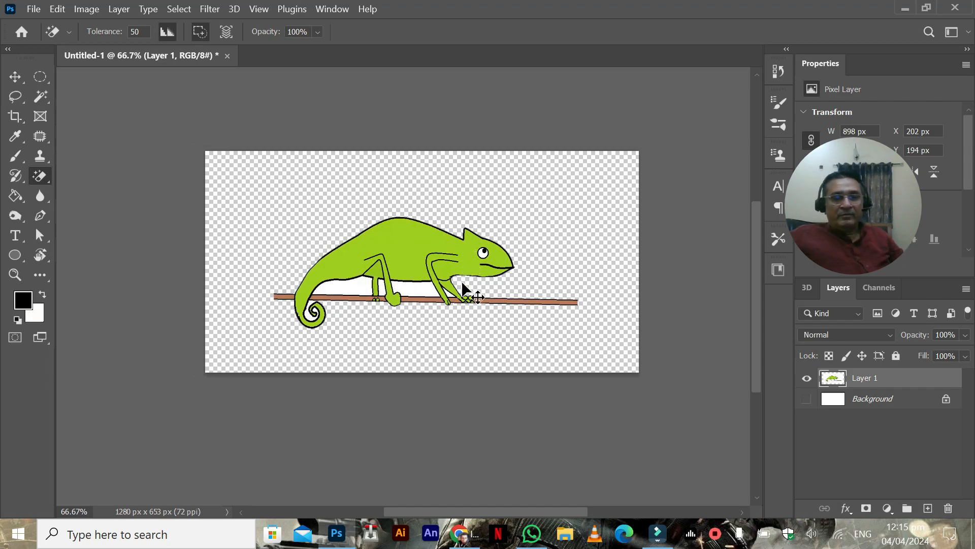
Step: Undo the Magic Eraser removal of the white area surrounding the chameleon
key(ctrl+z)
key(ctrl+z)
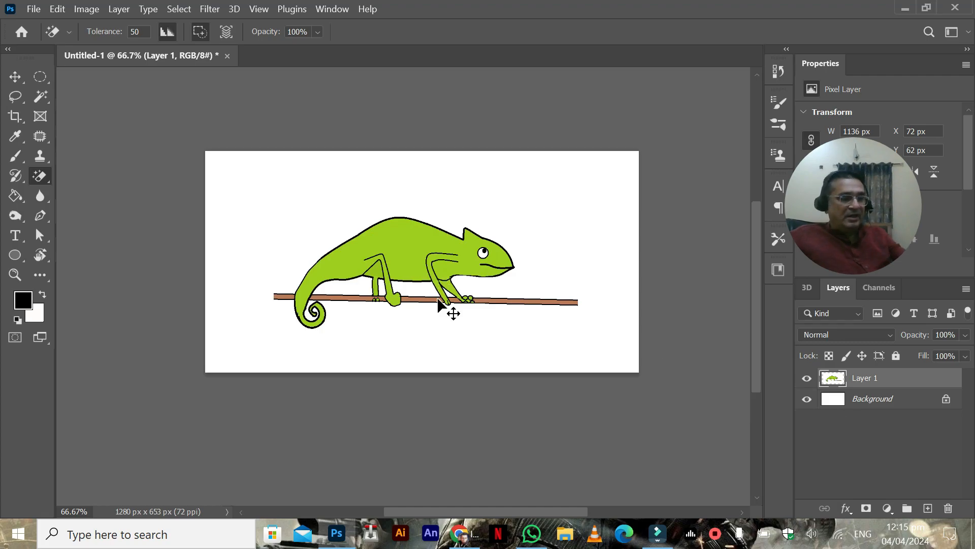
Step: Add a new empty layer above the chameleon drawing, and fully lock the drawing's layer, Layer 1
scroll(450, 307, up, 2)
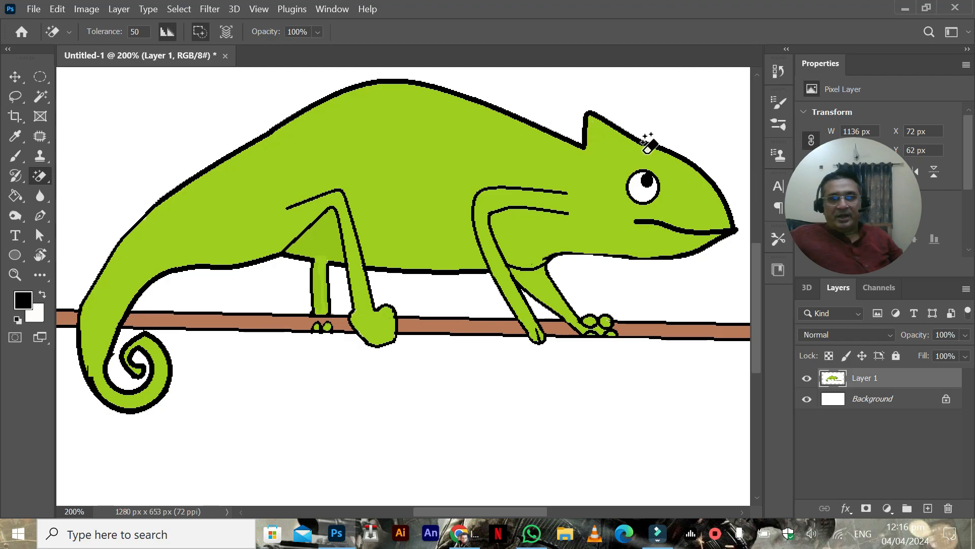
click(16, 77)
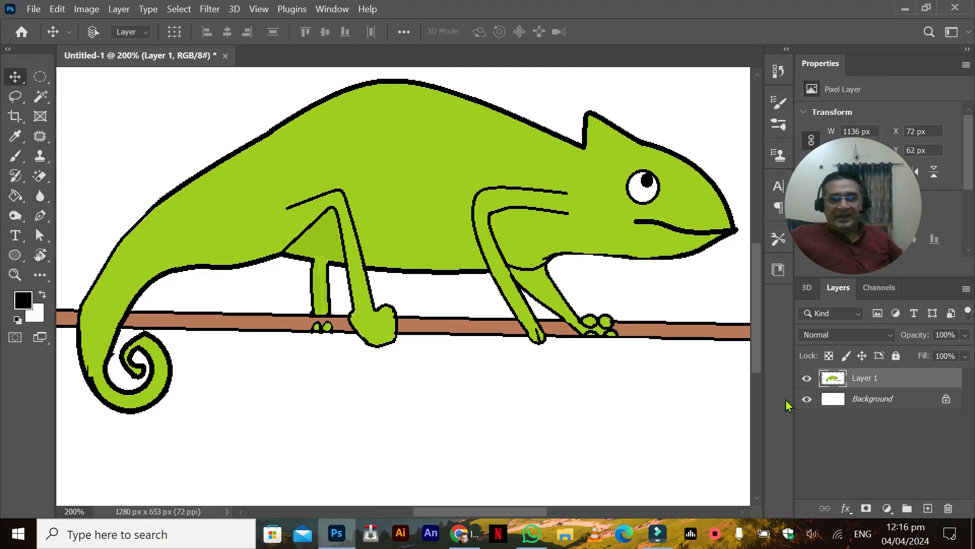
click(928, 508)
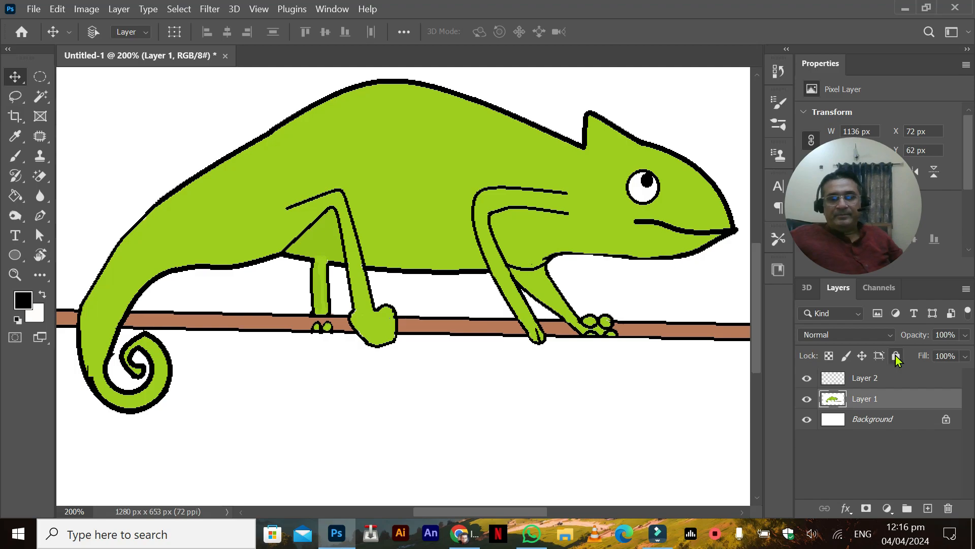
click(897, 355)
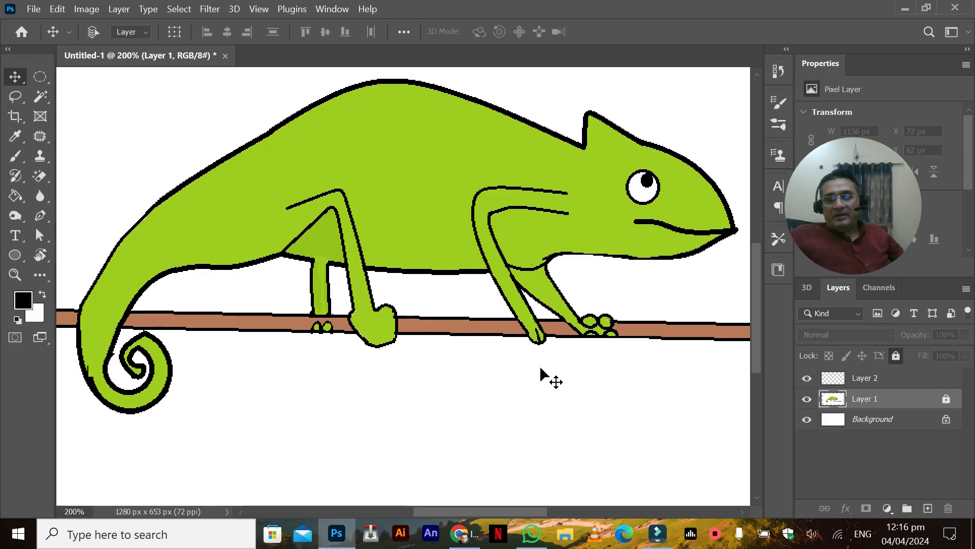
Step: Set the Pen tool's shape fill to none and its stroke to bright green, with Layer 2 active
click(839, 387)
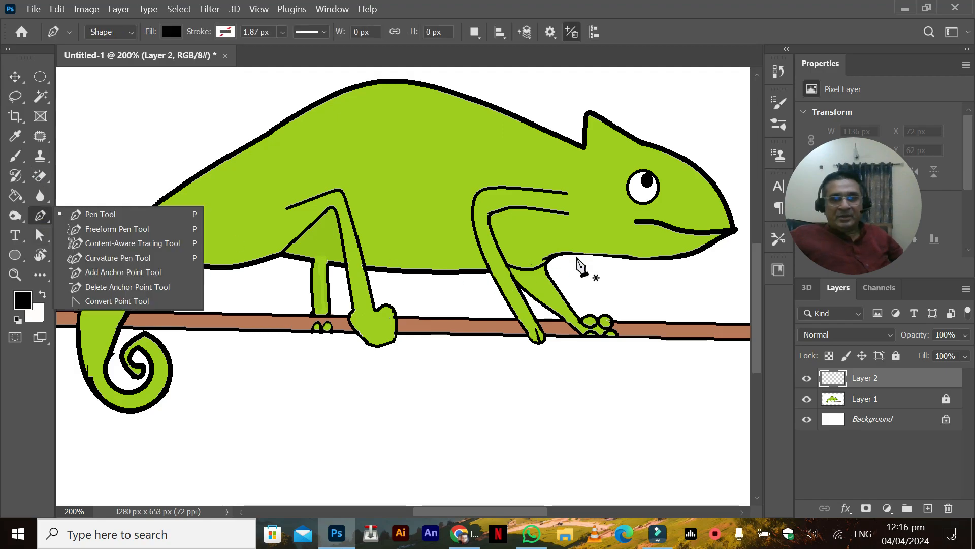
click(170, 32)
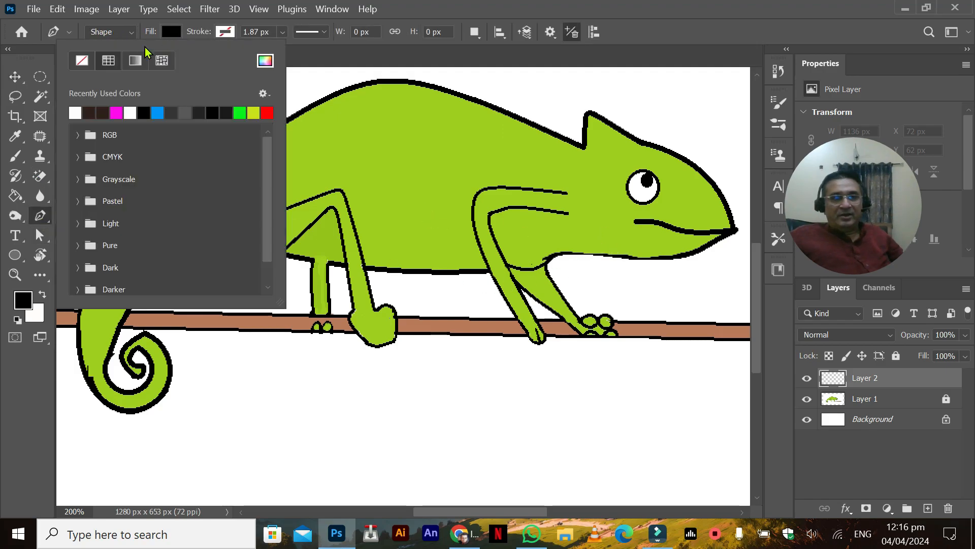
click(81, 64)
click(229, 33)
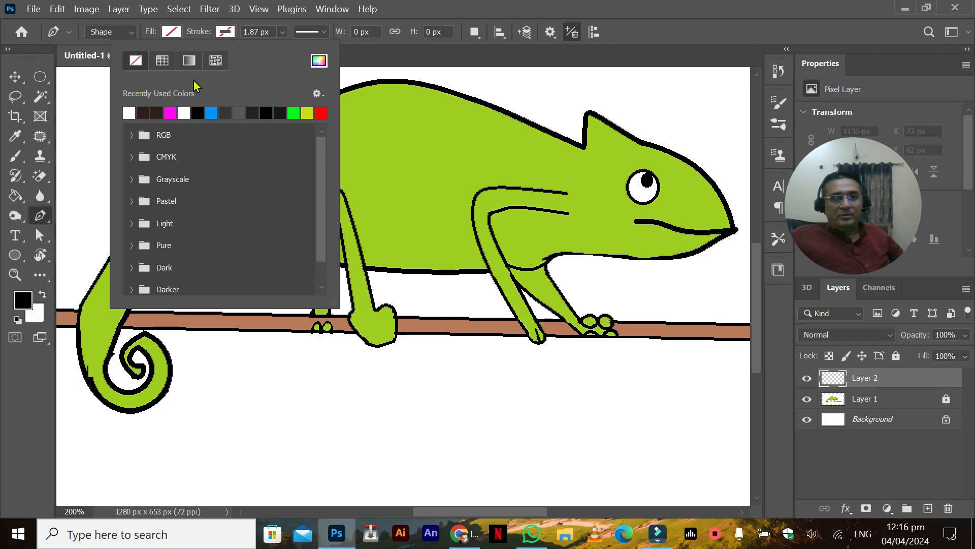
click(292, 112)
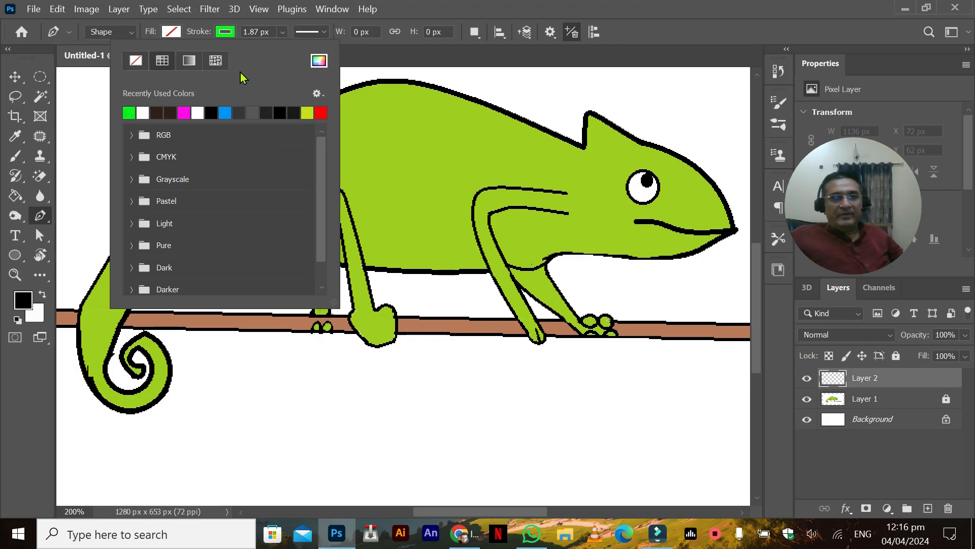
click(460, 9)
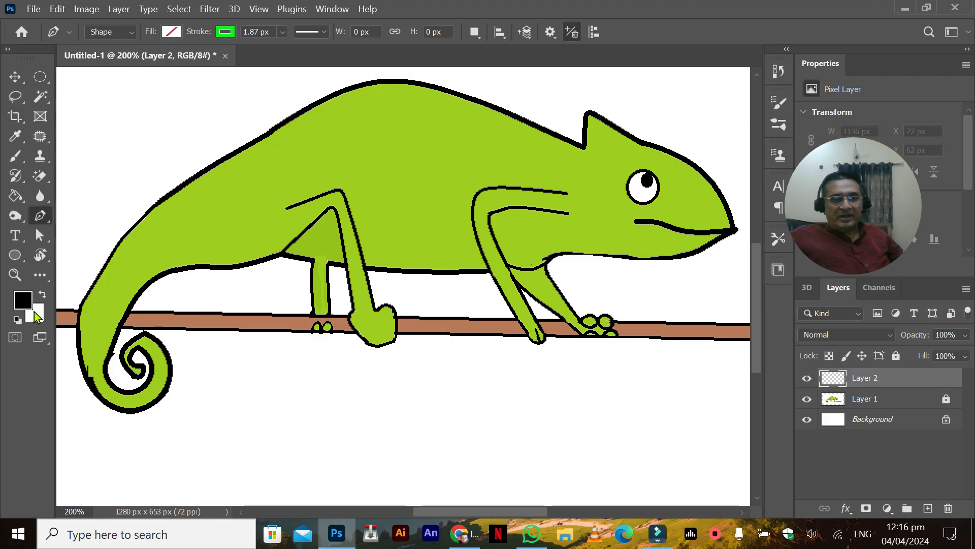
click(546, 262)
drag(579, 253, 608, 258)
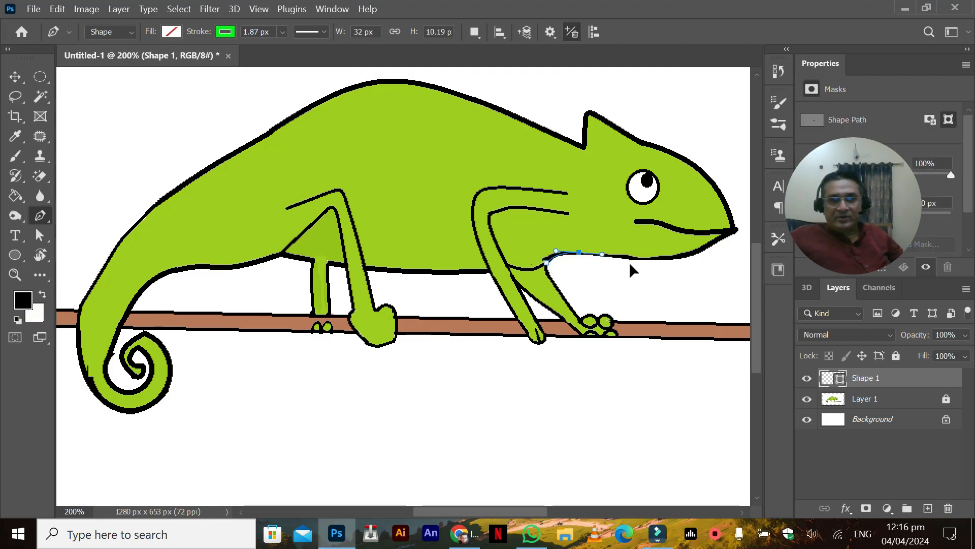
drag(673, 257, 711, 246)
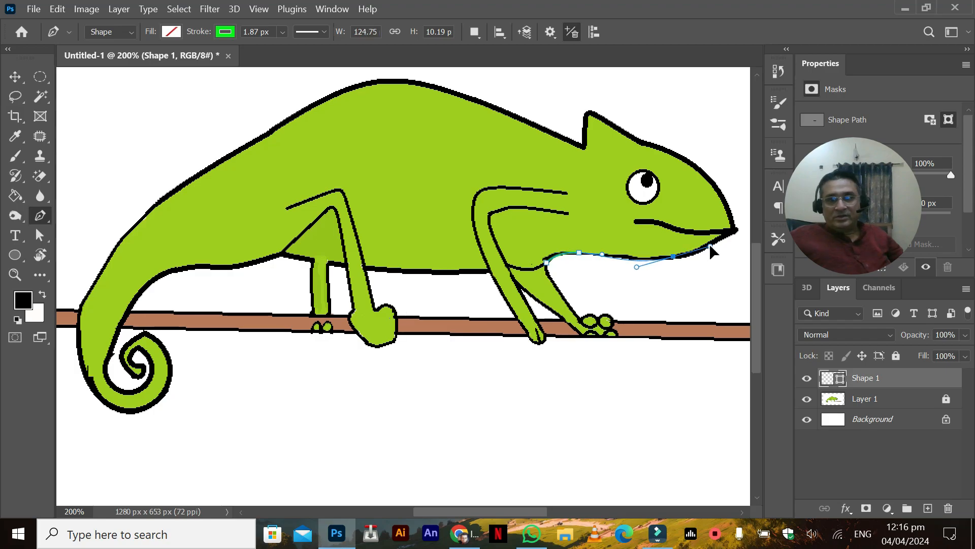
click(732, 232)
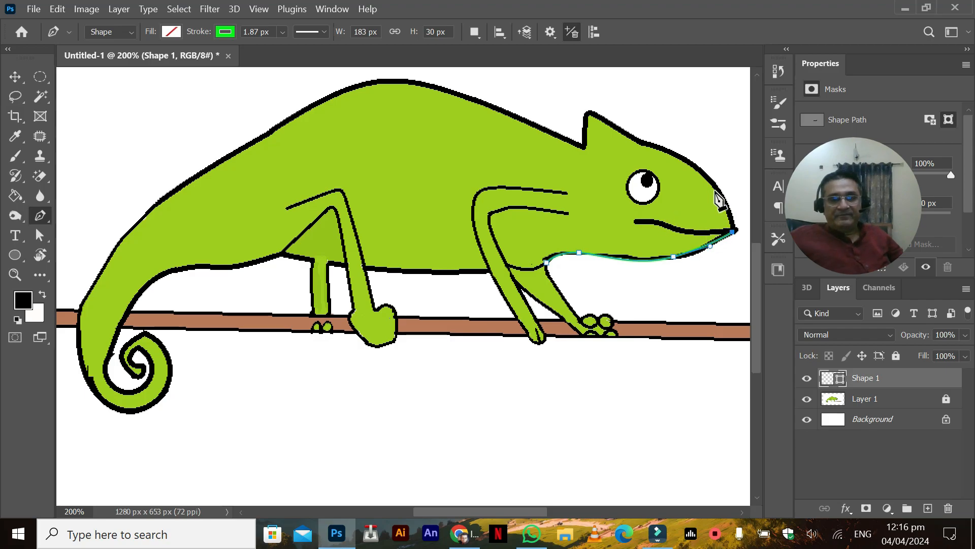
key(ctrl+z)
key(ctrl+z)
key(ctrl+z)
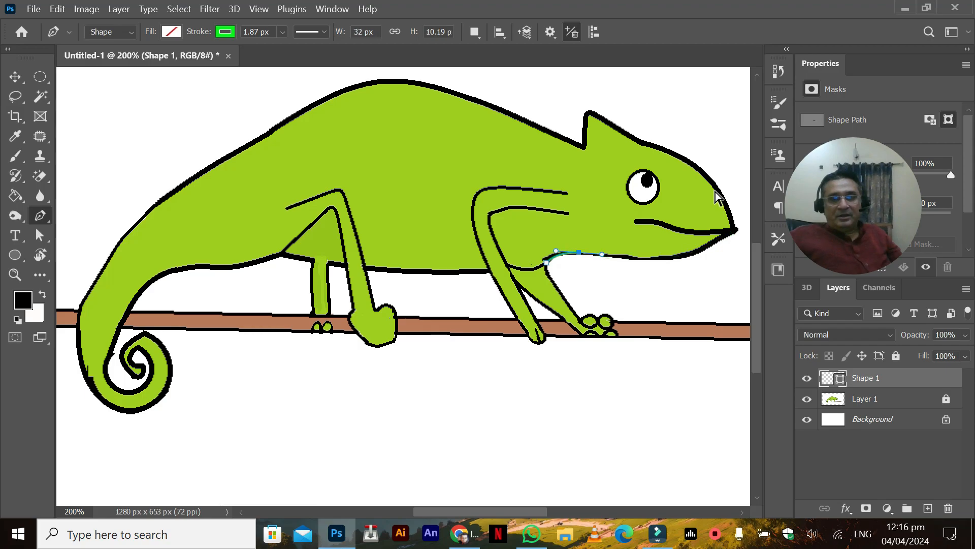
Step: Trace the upper head with the Pen tool as a closed shape of about 148 × 120 px, from the crest over the snout and back along the mouth
click(583, 146)
drag(593, 110, 603, 117)
click(639, 141)
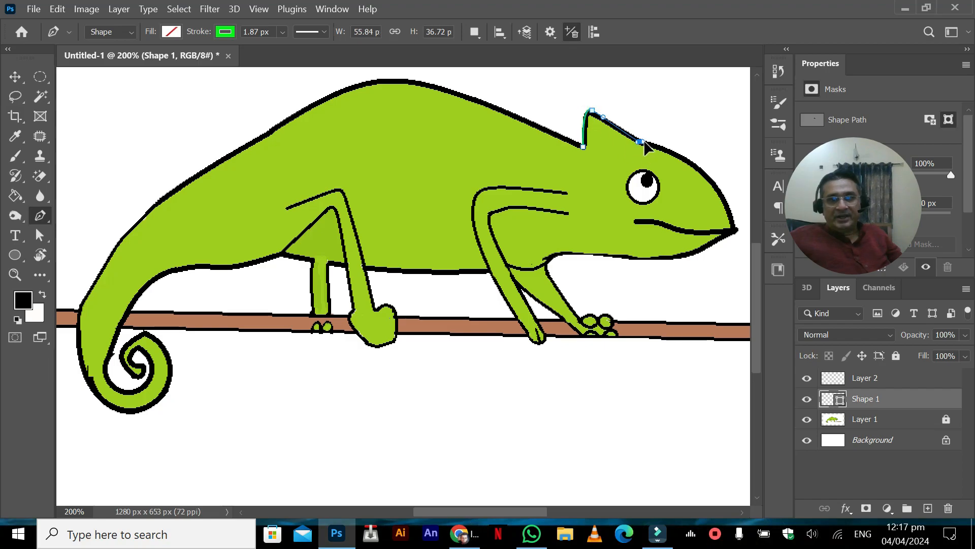
drag(704, 176, 716, 193)
click(733, 224)
drag(706, 231, 646, 221)
click(634, 222)
click(583, 147)
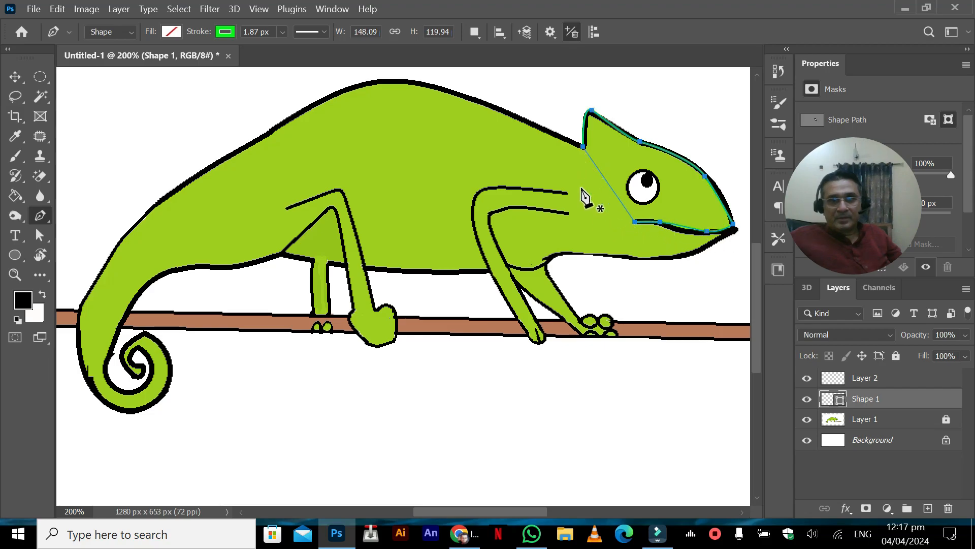
Step: Try a bright green fill on the upper head shape, and set its fill back to none
click(171, 31)
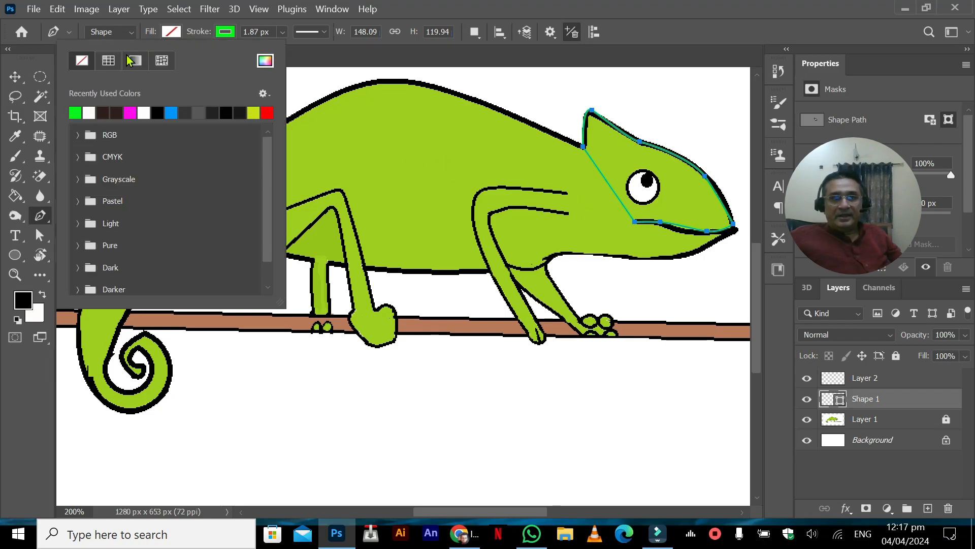
click(75, 112)
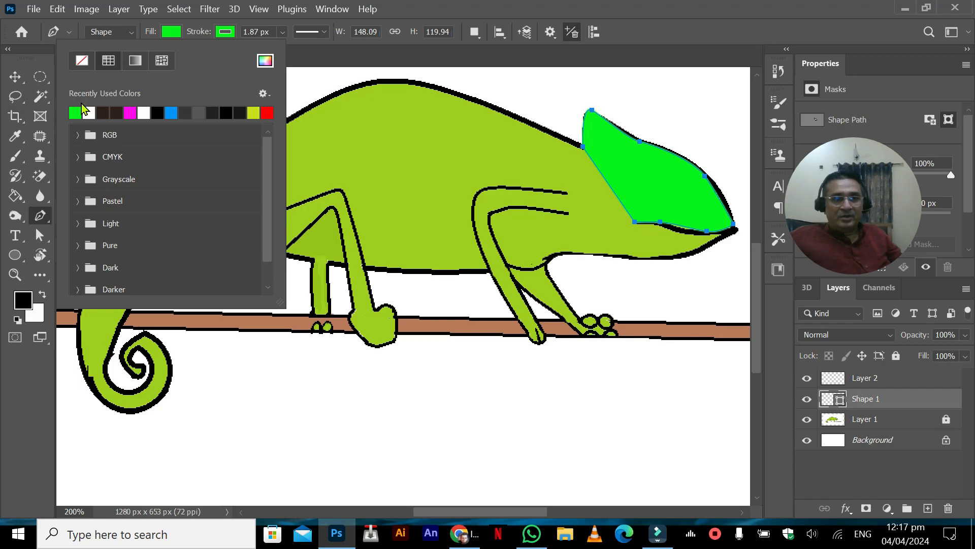
click(83, 61)
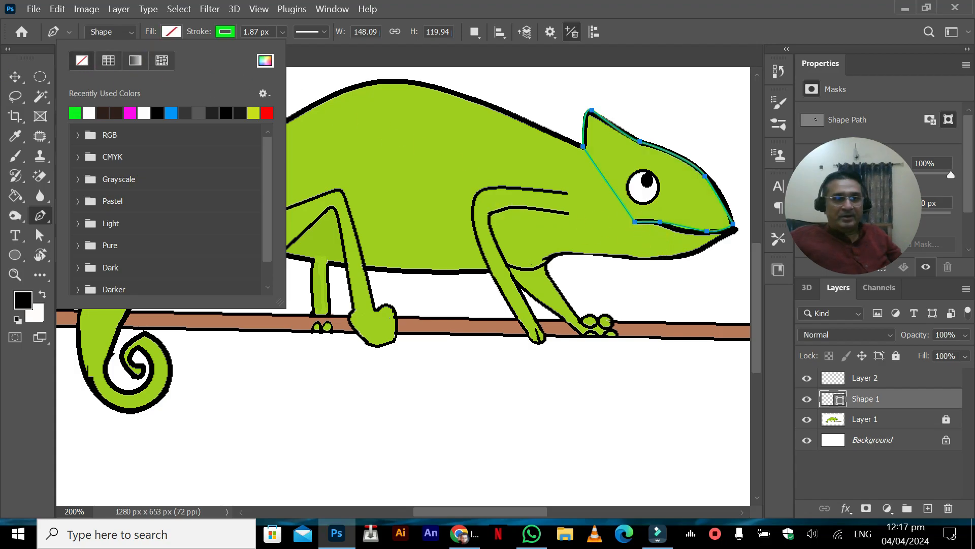
click(14, 80)
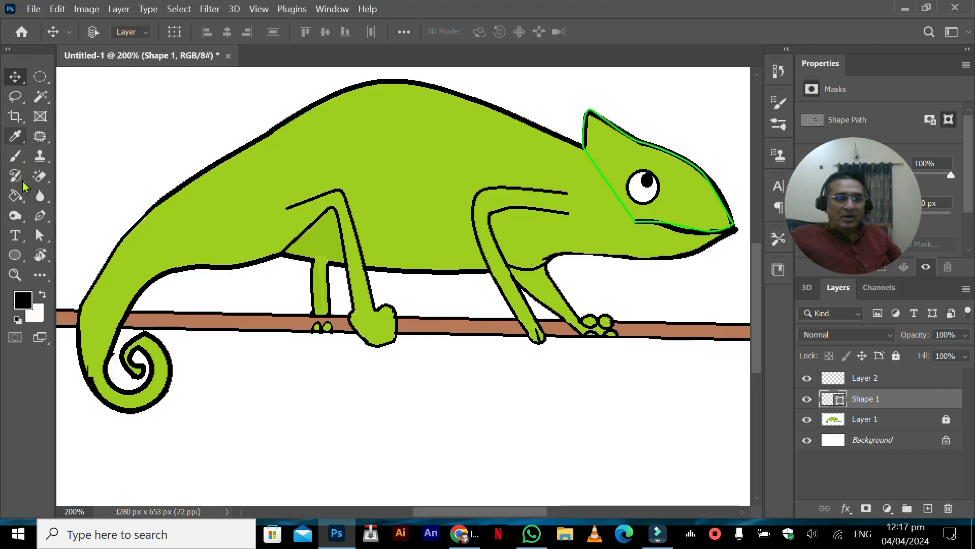
Step: Trace the lower jaw with the Pen tool as a closed shape of about 152 × 36 px, following the chin and mouth line
click(40, 215)
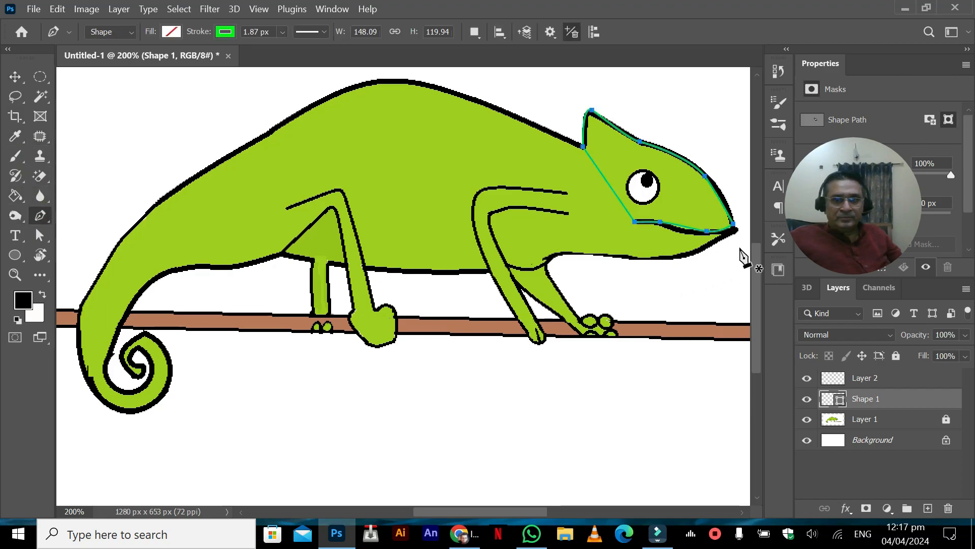
click(736, 230)
click(691, 255)
drag(686, 261, 683, 257)
click(635, 258)
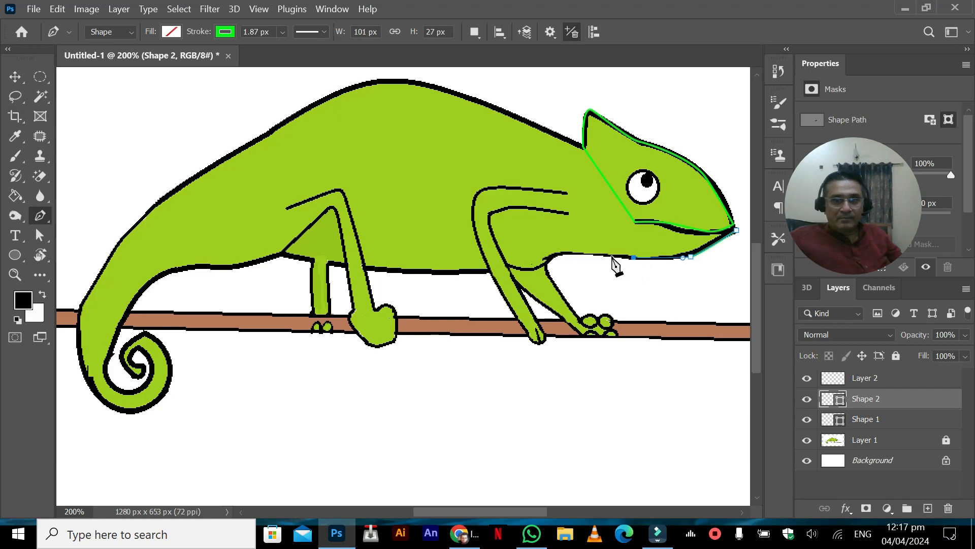
click(582, 252)
click(588, 223)
drag(623, 224, 664, 224)
click(697, 233)
click(736, 230)
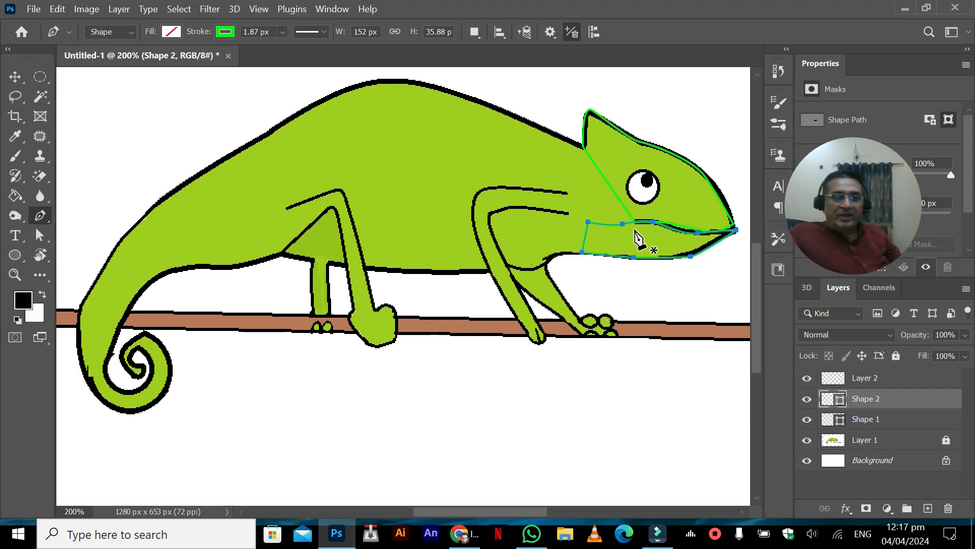
Step: Rename the lower jaw's shape layer "jawline" and the upper head's shape layer "jawline2"
click(870, 407)
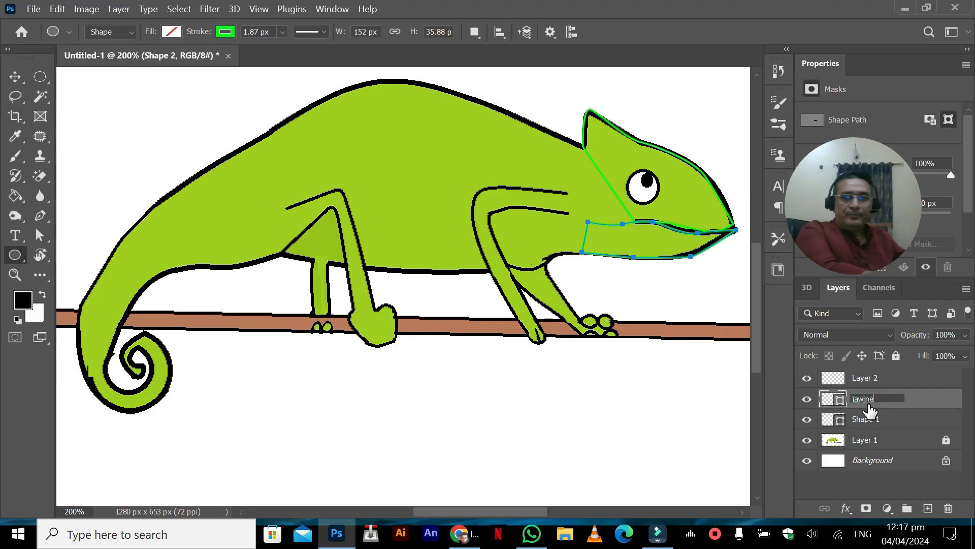
text(jawline)
key(Return)
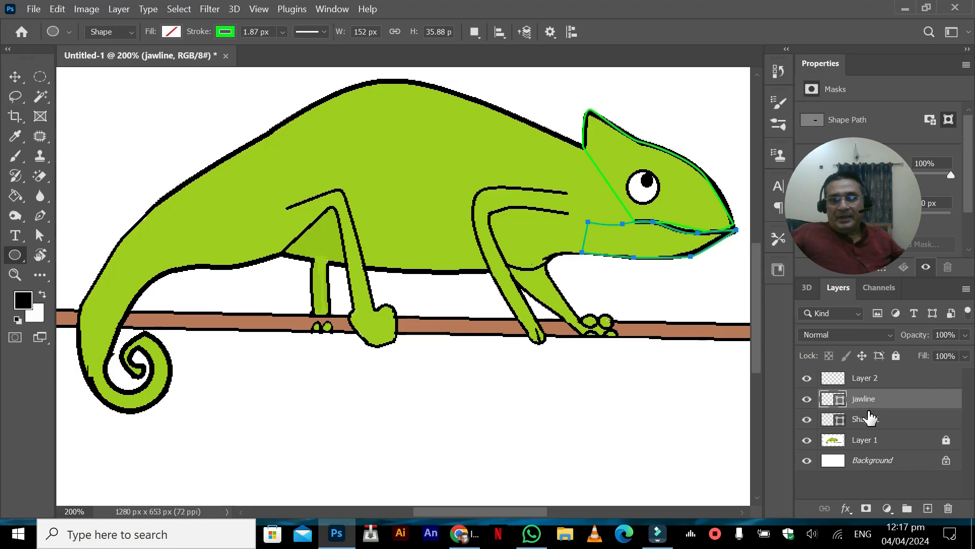
double_click(870, 417)
text(jawline2)
key(Return)
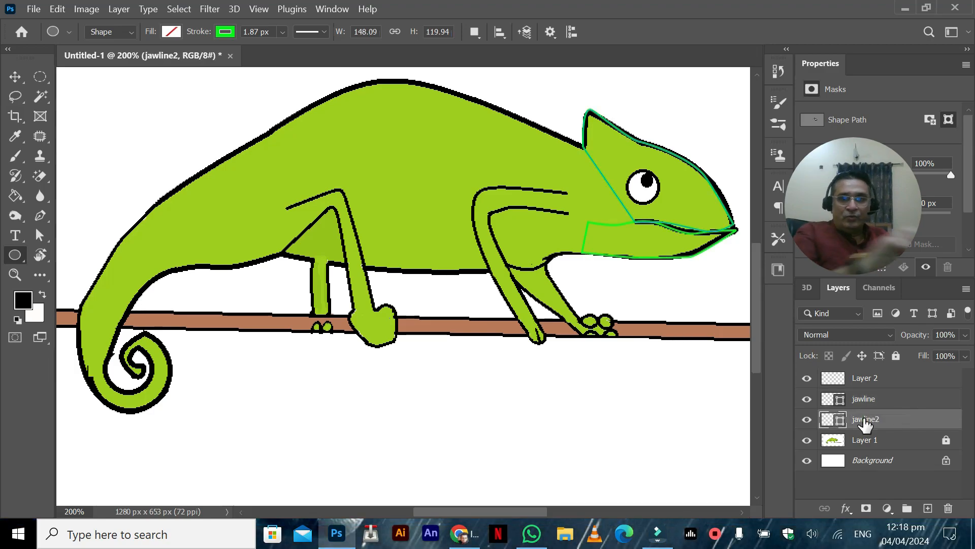
Step: Draw an ellipse of about 38 × 35 px around the eye above the jawline layer, and set its stroke width to 7.63 px
click(864, 399)
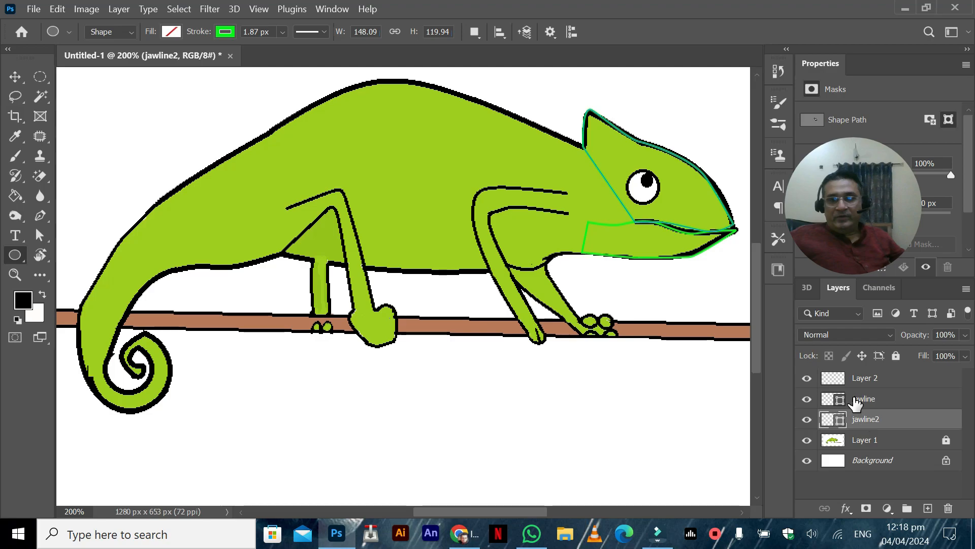
click(927, 508)
key(ctrl+z)
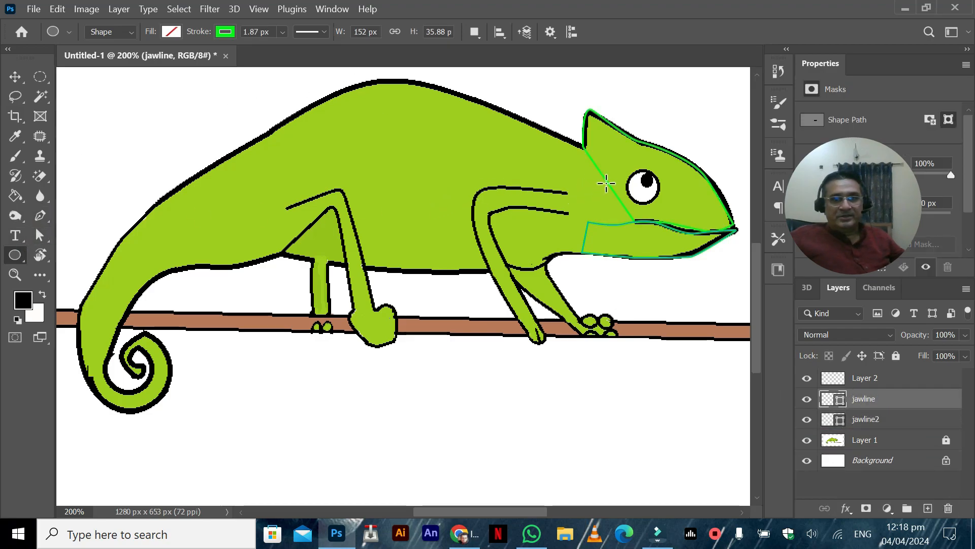
drag(624, 166, 663, 204)
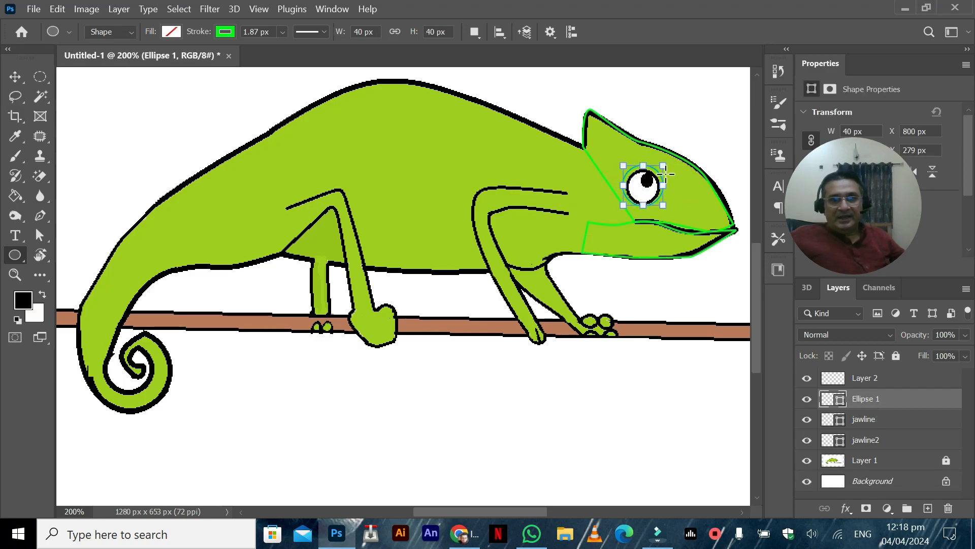
drag(664, 166, 626, 170)
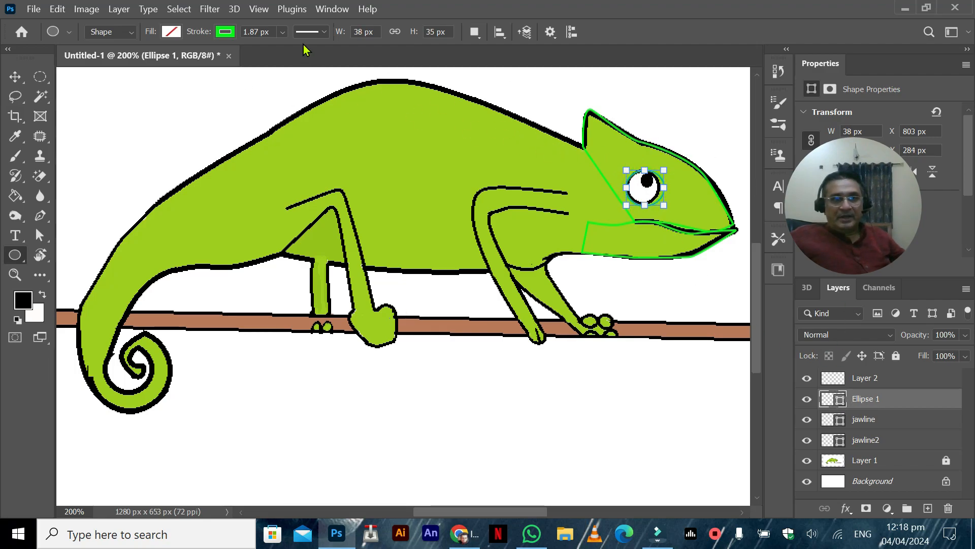
click(283, 31)
mouse_move(278, 49)
mouse_down()
mouse_move(309, 49)
mouse_move(297, 51)
mouse_up()
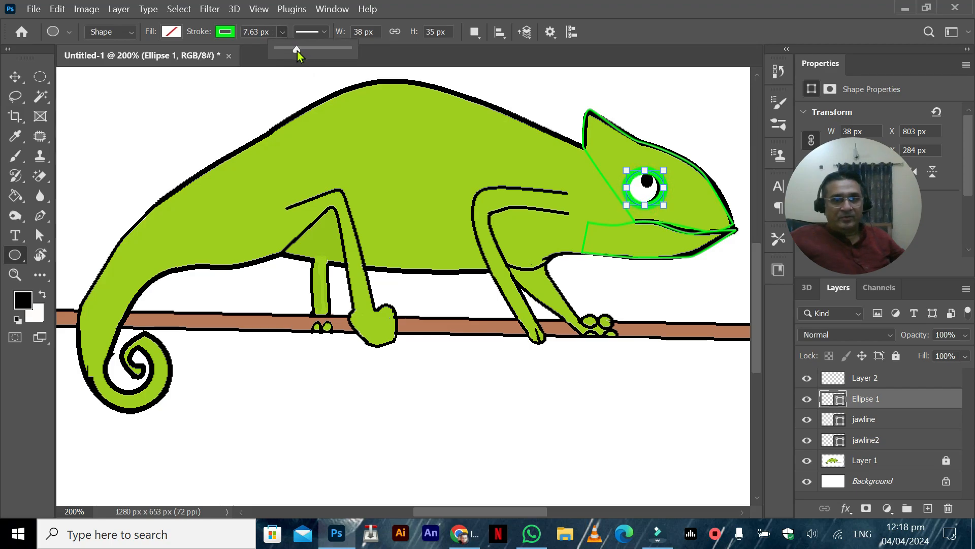
click(14, 78)
Step: Draw a smaller ellipse of about 18 × 17 px around the pupil
click(15, 255)
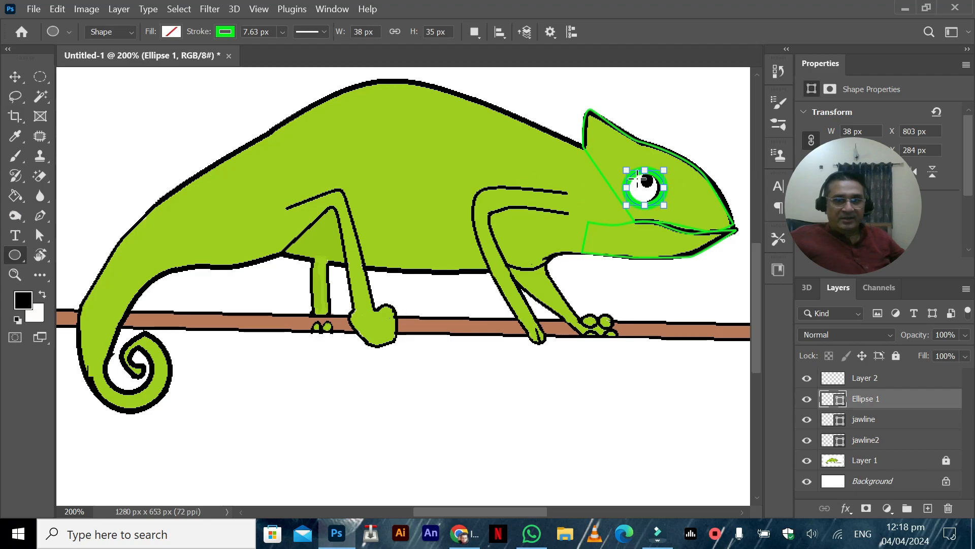
drag(637, 171, 654, 189)
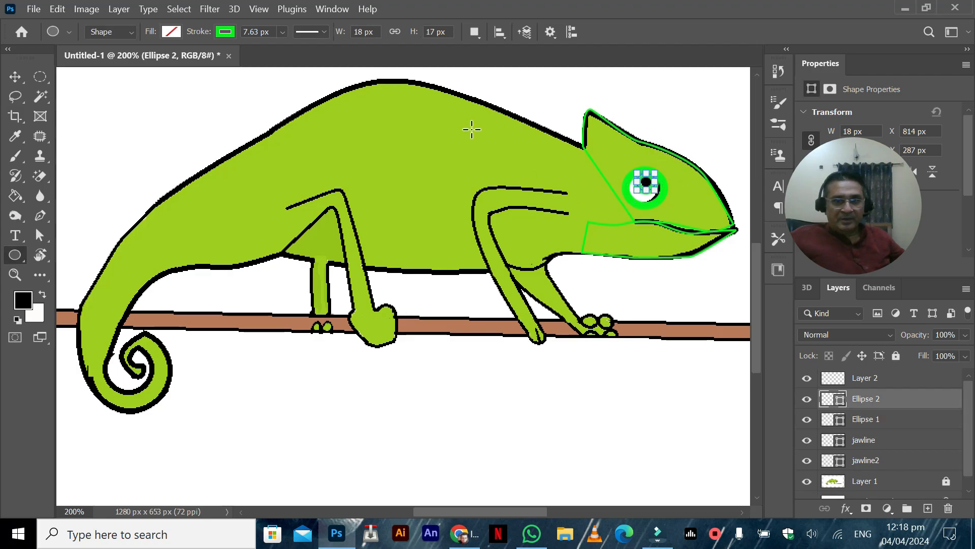
click(14, 77)
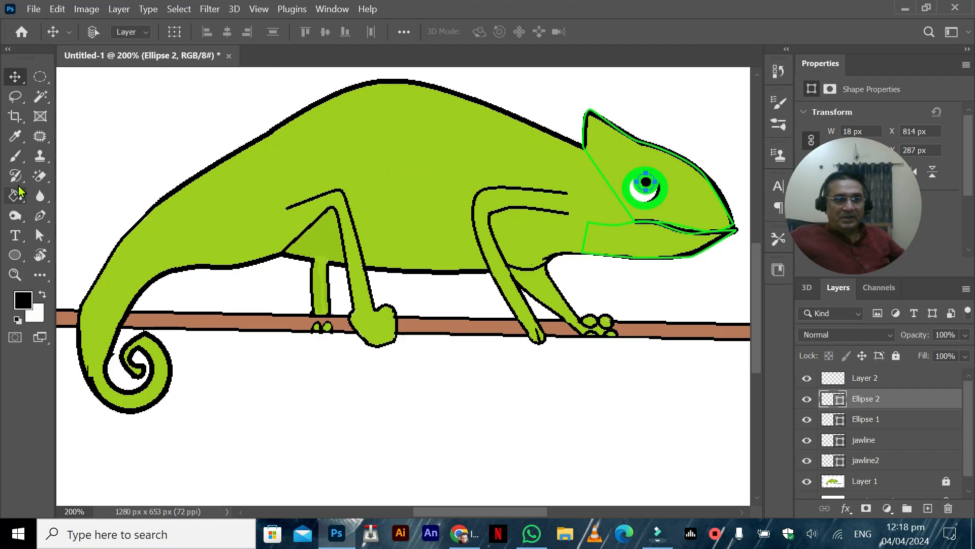
click(41, 215)
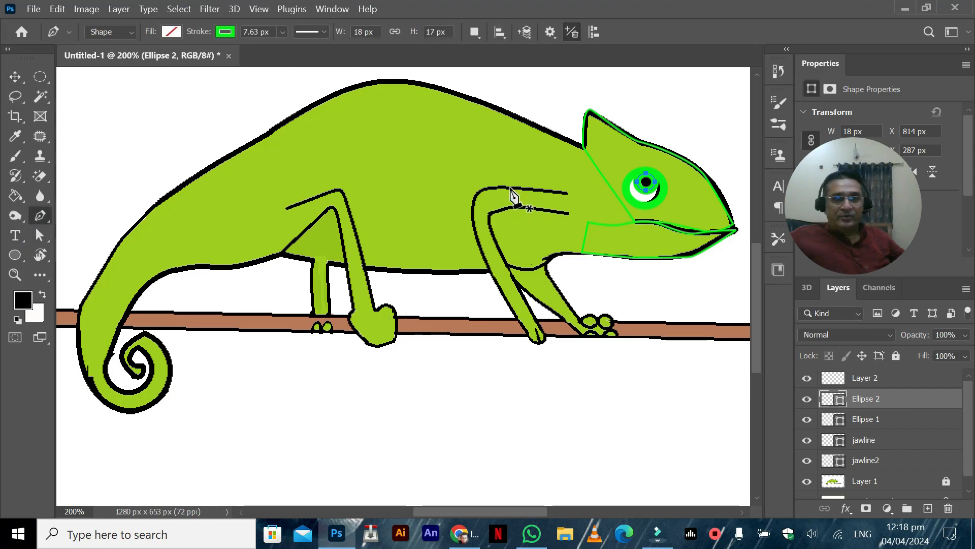
Step: Start a Pen tool shape for the body, tracing the back from the neck to the tail base and across the tail base
click(578, 145)
drag(411, 80, 375, 83)
drag(280, 120, 251, 140)
click(149, 209)
click(135, 223)
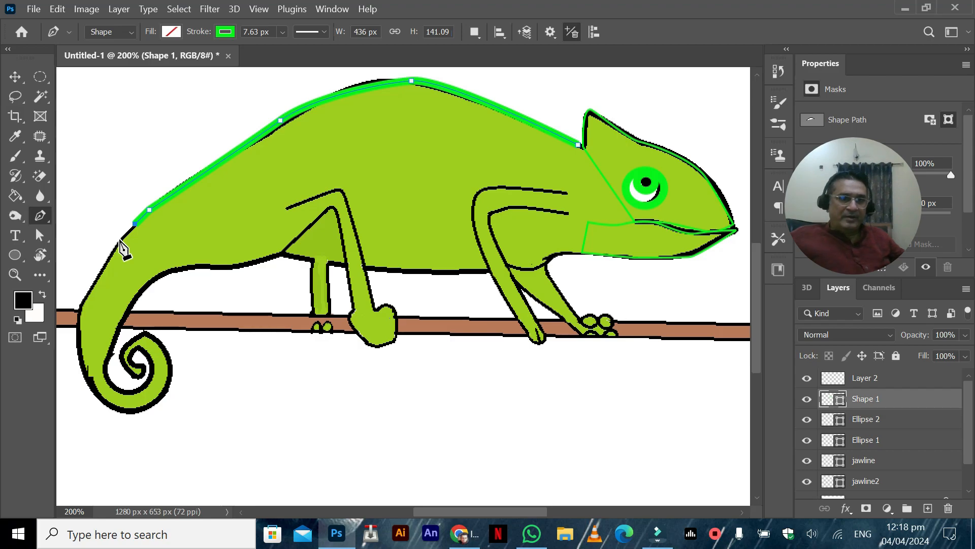
click(154, 278)
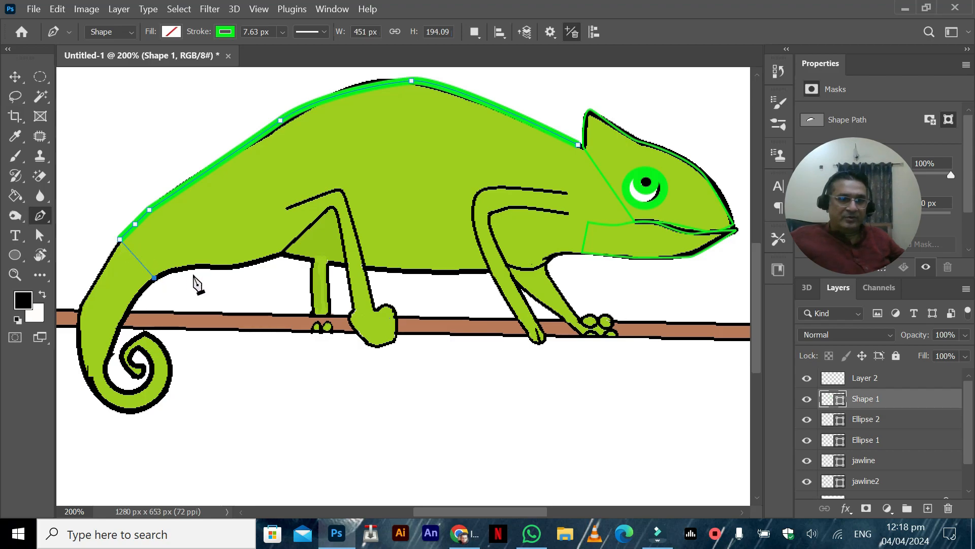
Step: Continue the body path along the belly to the throat and close it up the neck, about 509 × 194 px overall
drag(202, 265, 279, 251)
click(317, 260)
drag(392, 271, 479, 271)
click(507, 266)
click(536, 267)
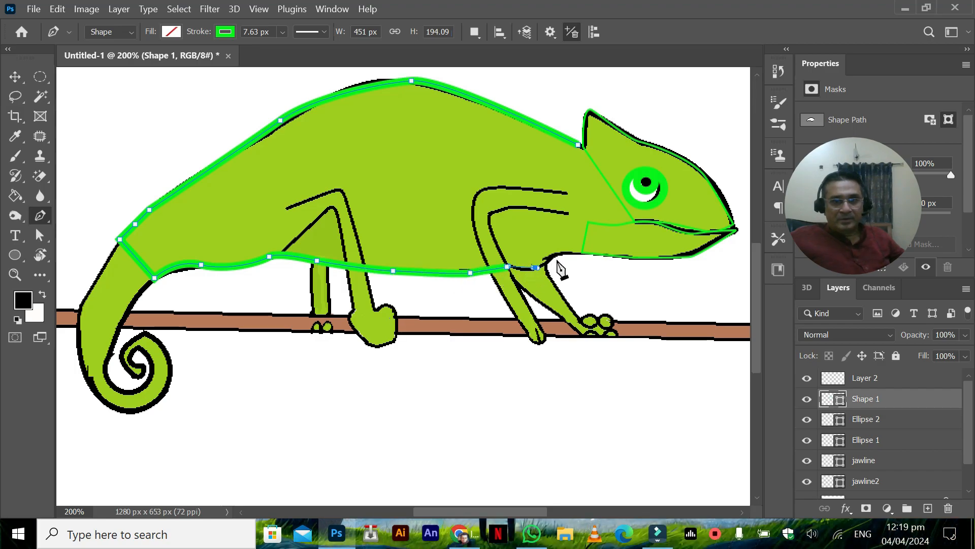
drag(562, 253, 571, 250)
click(583, 254)
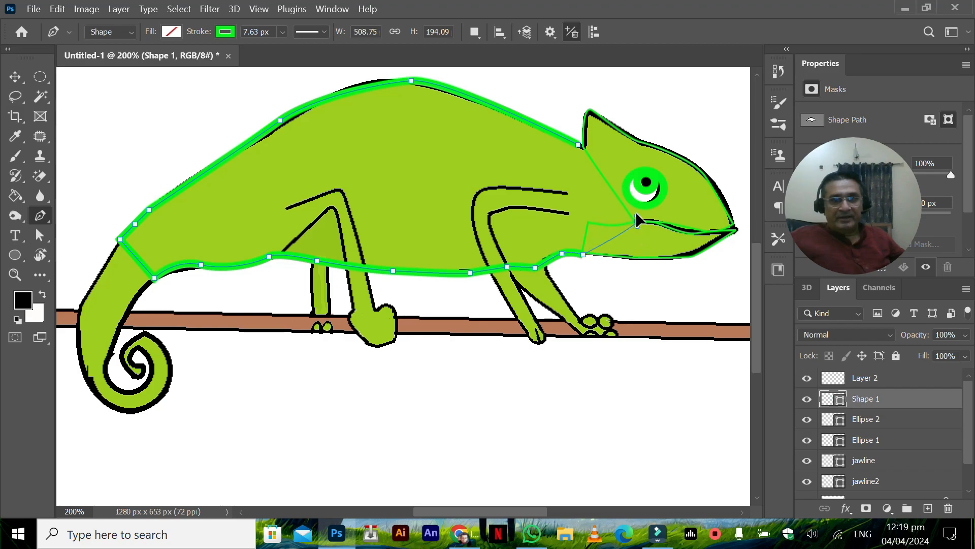
click(592, 153)
click(578, 145)
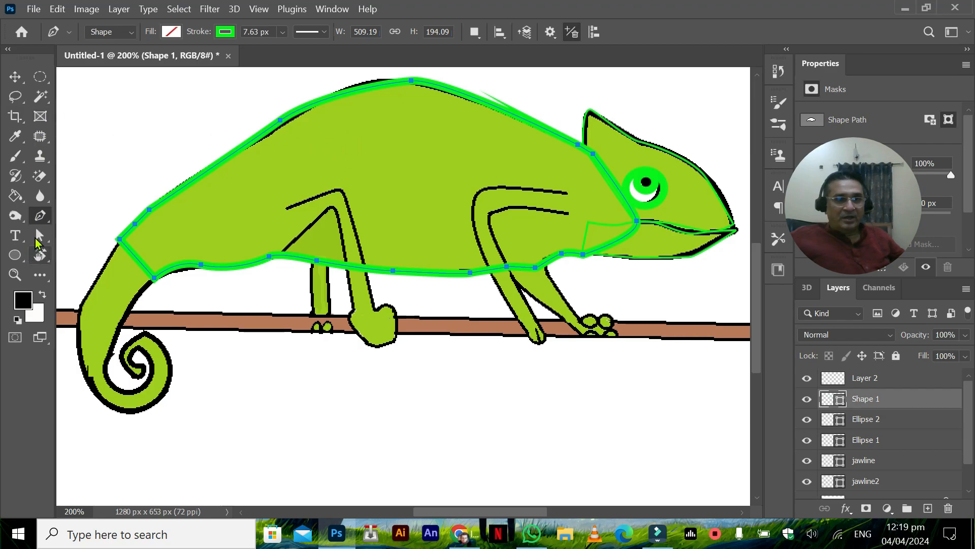
Step: Adjust the body path's anchor points and curve handles so its upper edge follows the drawn back line
drag(412, 80, 463, 69)
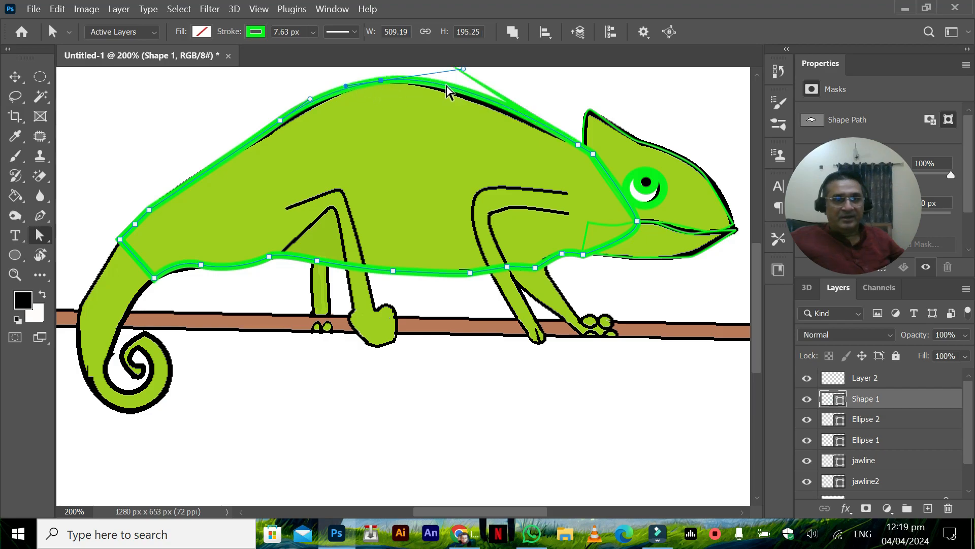
drag(381, 81, 382, 85)
drag(280, 120, 227, 154)
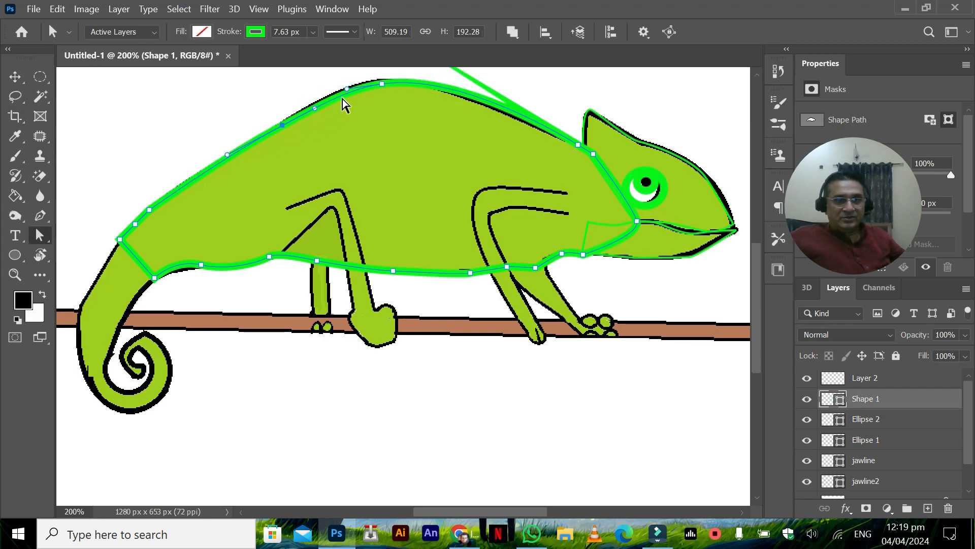
drag(322, 108, 321, 100)
drag(383, 83, 376, 80)
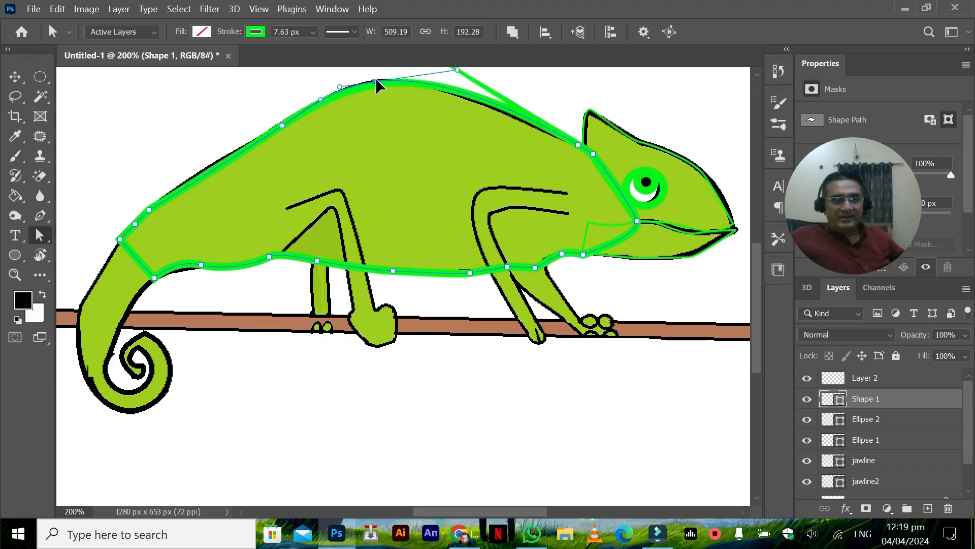
click(282, 125)
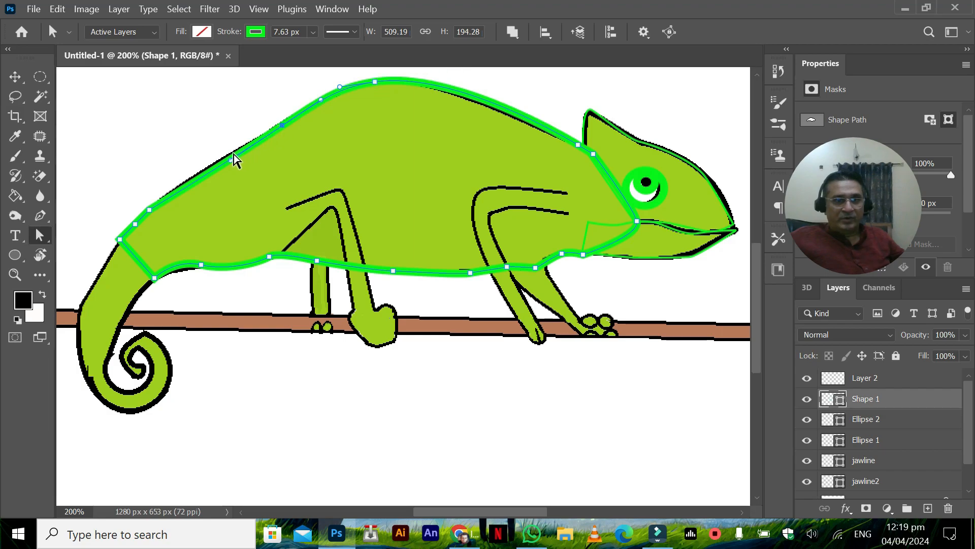
drag(230, 162, 224, 158)
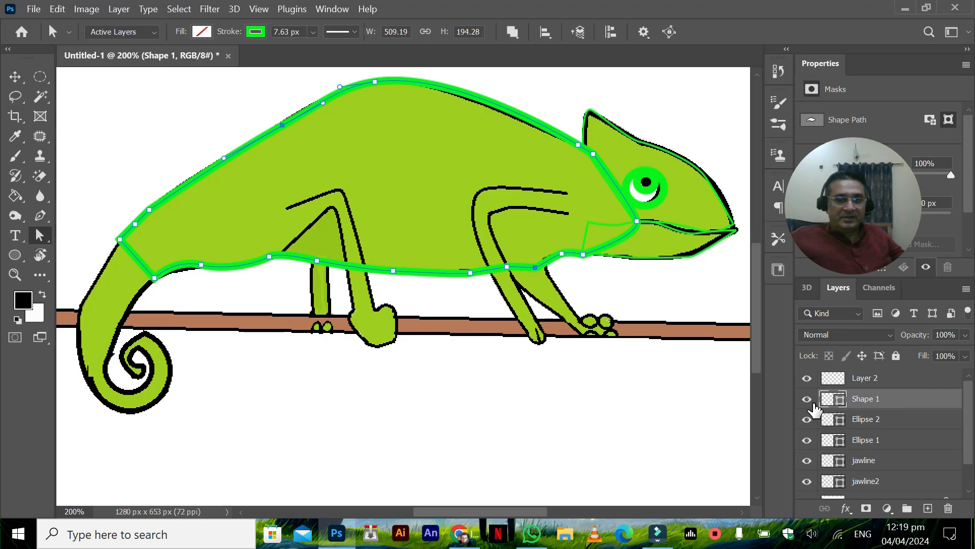
Step: Move the body's shape layer below jawline2 and rename it "bodyback"
click(806, 400)
click(807, 400)
drag(869, 401, 884, 498)
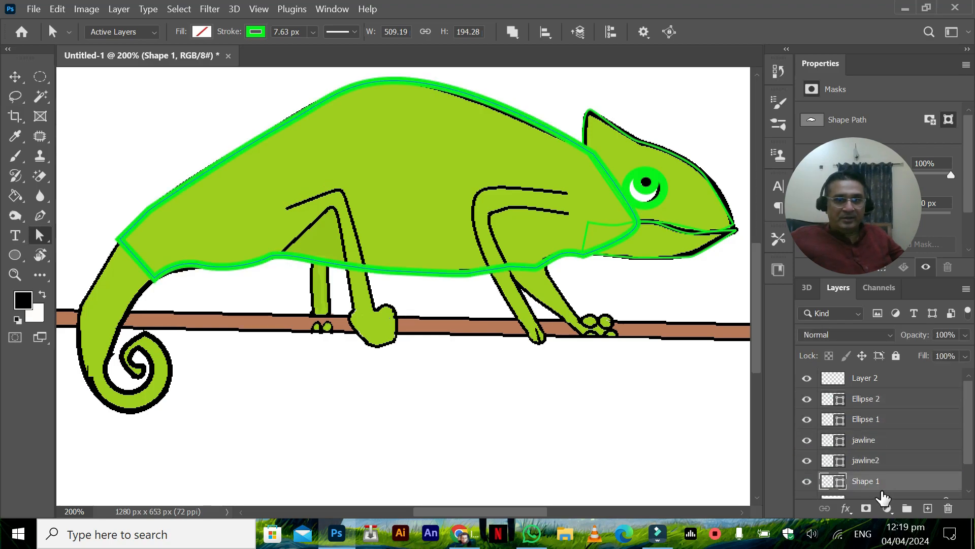
double_click(859, 483)
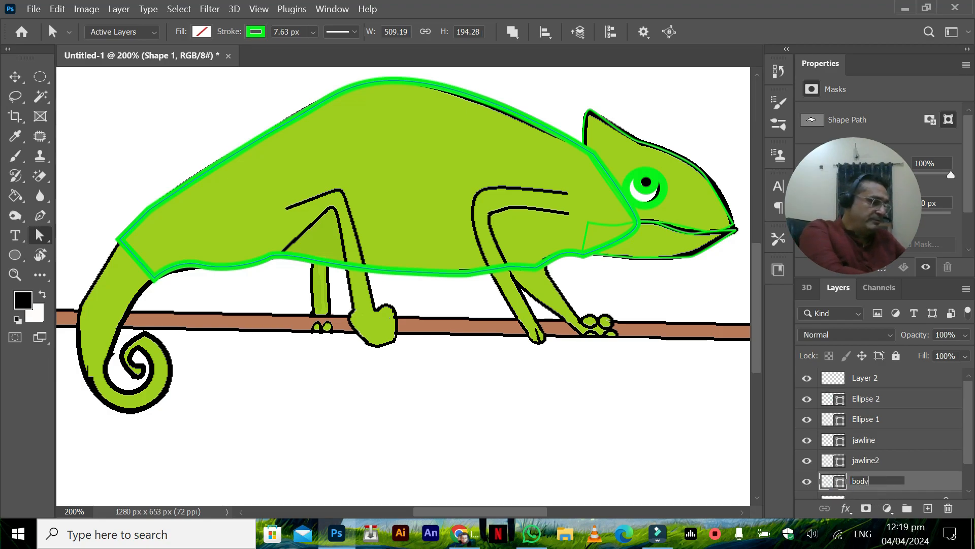
text(bodyback)
key(Return)
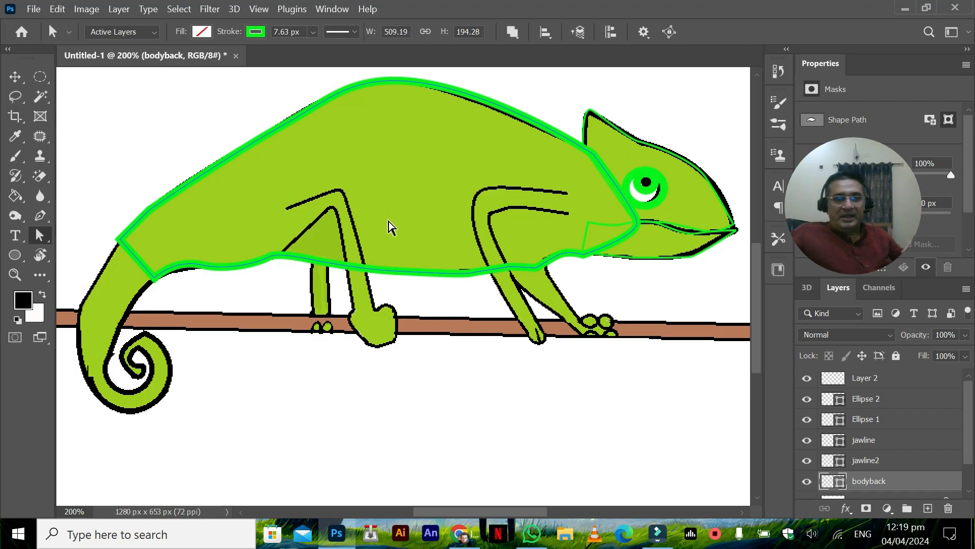
Step: Trace the near front leg with the Pen tool above the Ellipse 2 layer as a closed shape of about 92 × 153 px
click(859, 400)
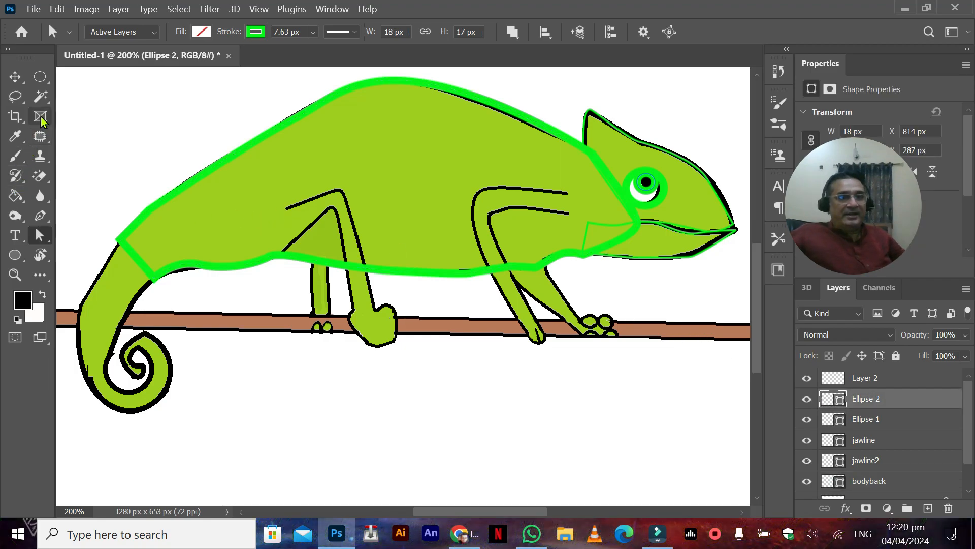
click(40, 216)
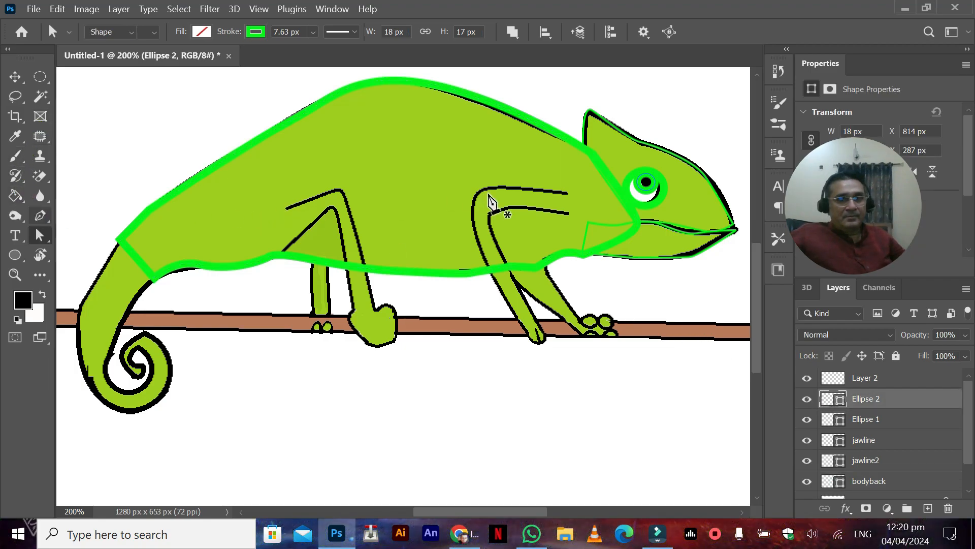
click(565, 191)
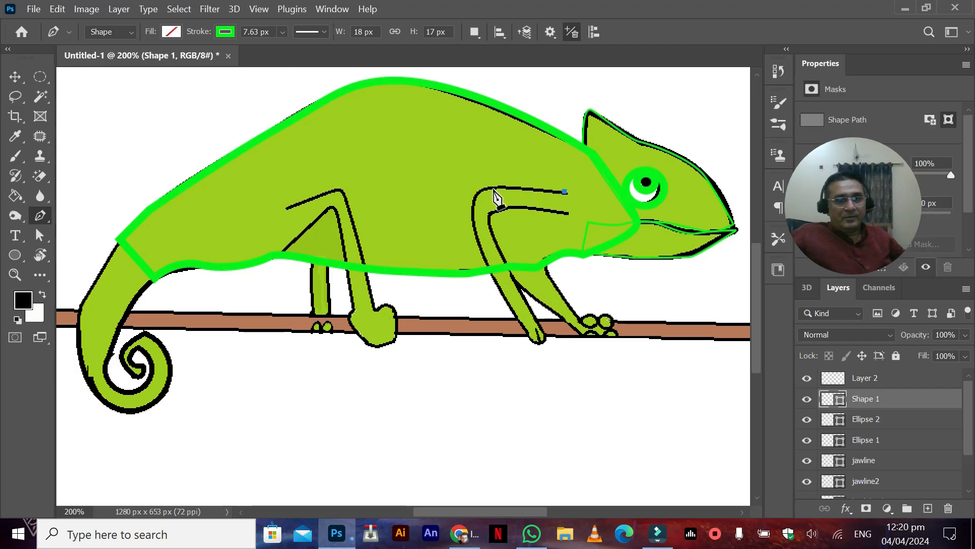
drag(479, 192, 472, 203)
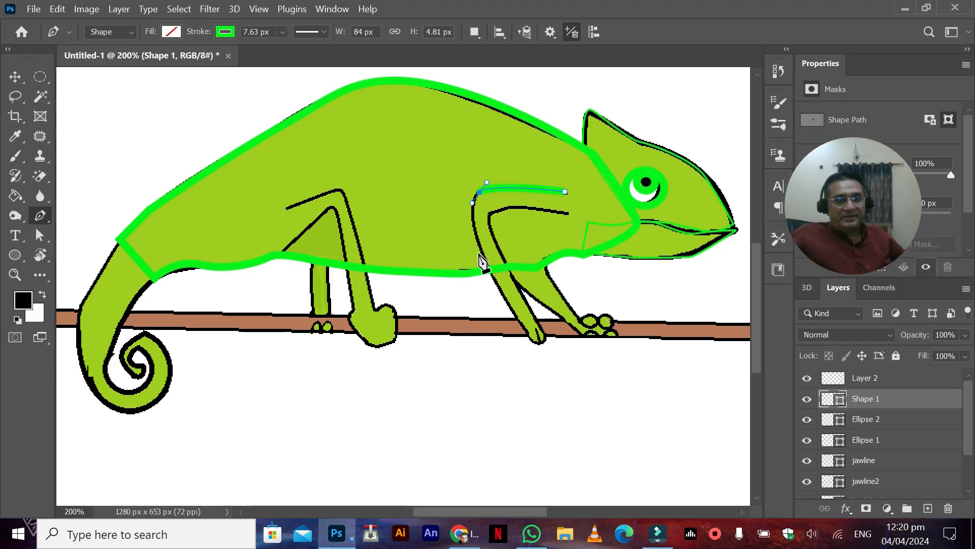
drag(479, 250, 488, 272)
click(530, 338)
click(542, 340)
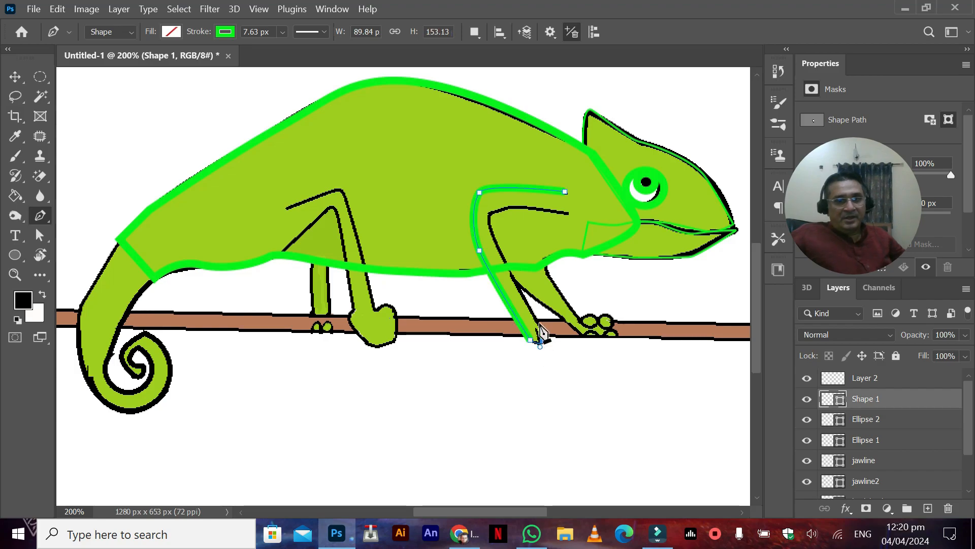
drag(517, 287, 563, 212)
click(567, 211)
click(564, 192)
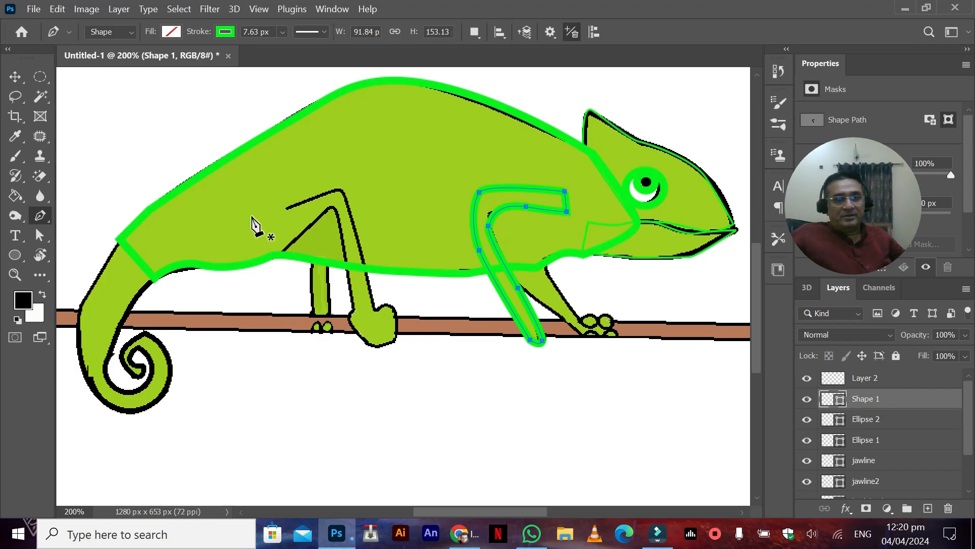
Step: Start a Pen tool shape for the near hind leg, tracing the thigh's upper edge, the front of the shin and around the foot
click(286, 206)
click(340, 192)
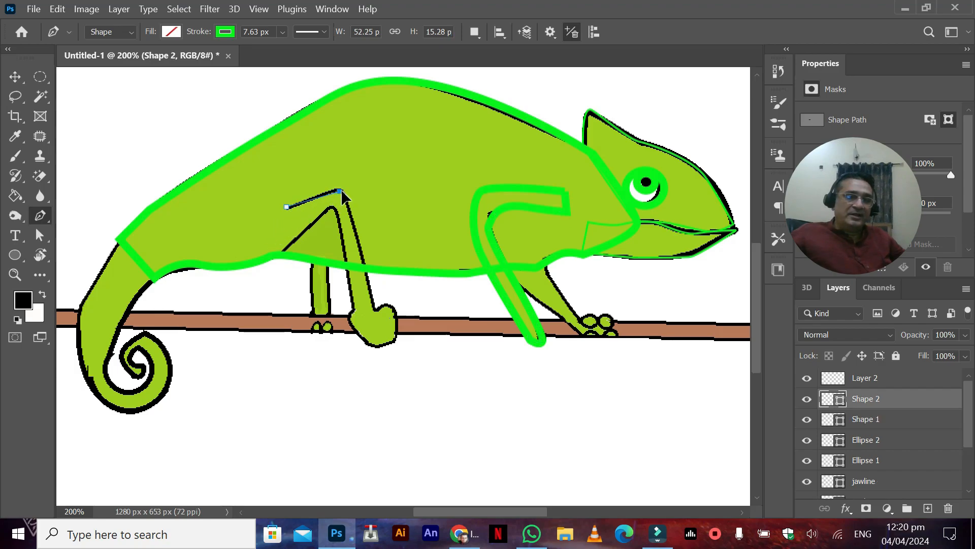
click(373, 308)
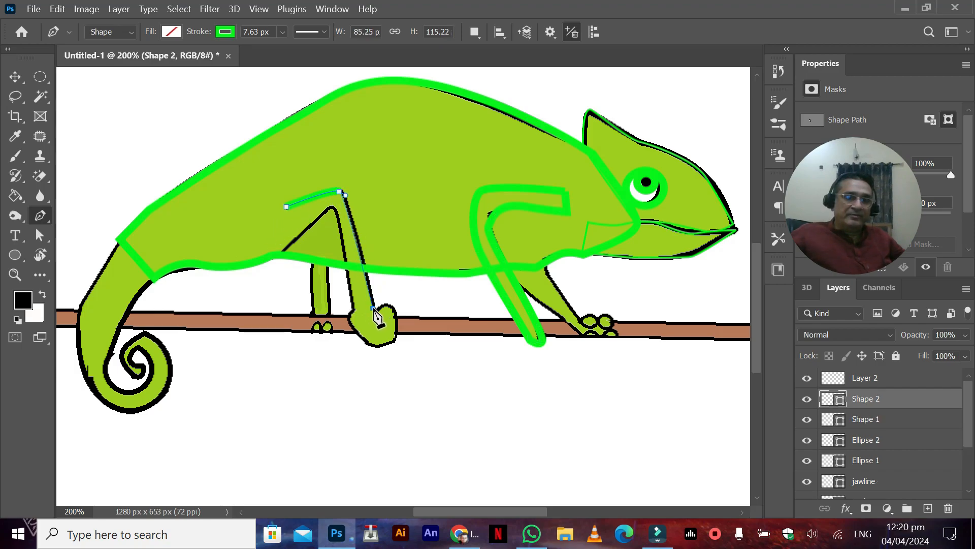
drag(386, 303, 393, 313)
click(395, 337)
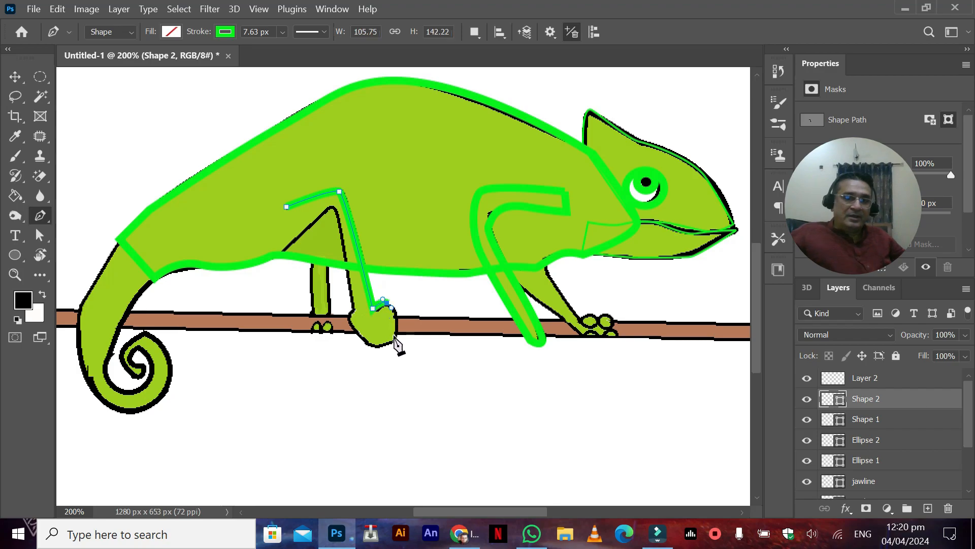
click(369, 343)
click(348, 319)
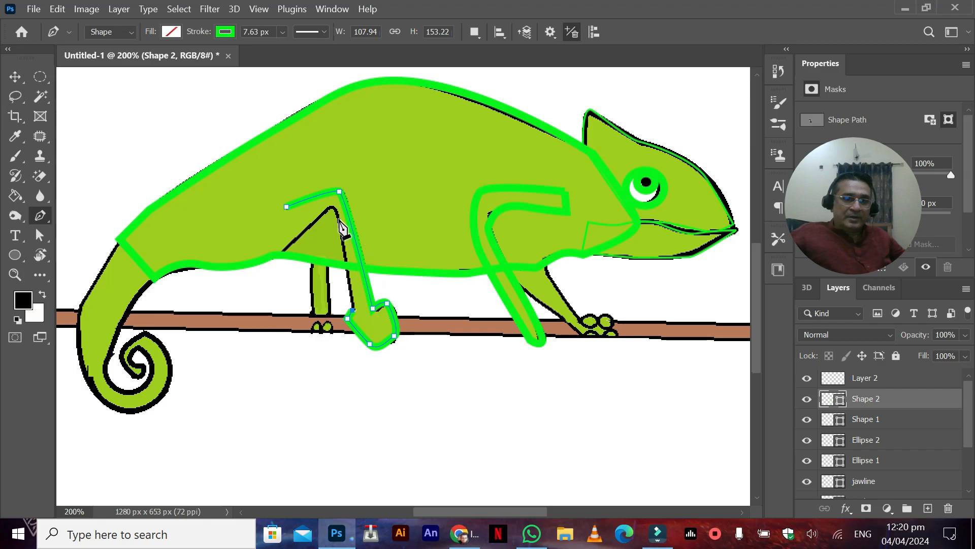
Step: Continue the near hind leg's path up its inner edge and along the thigh, and close it at about 111 × 153 px
drag(338, 218, 333, 208)
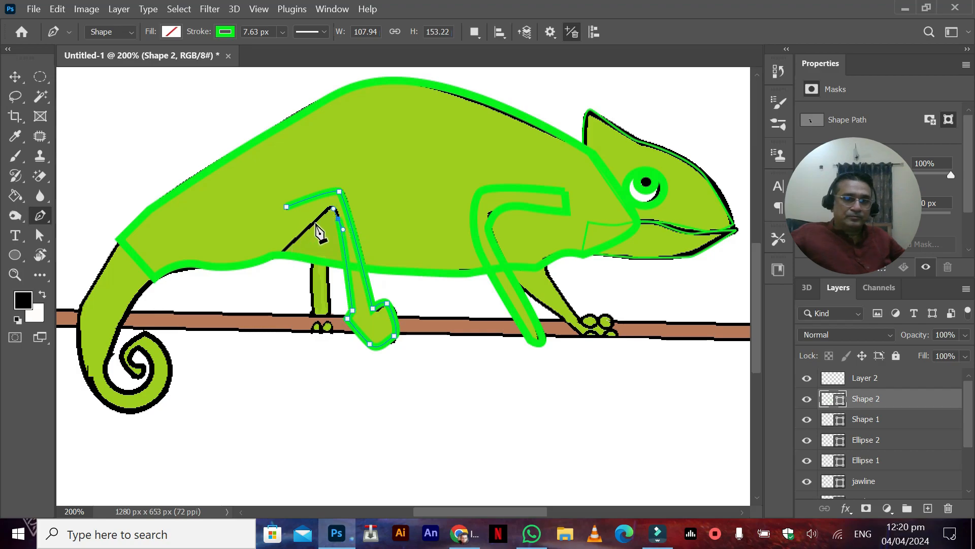
click(332, 207)
click(283, 250)
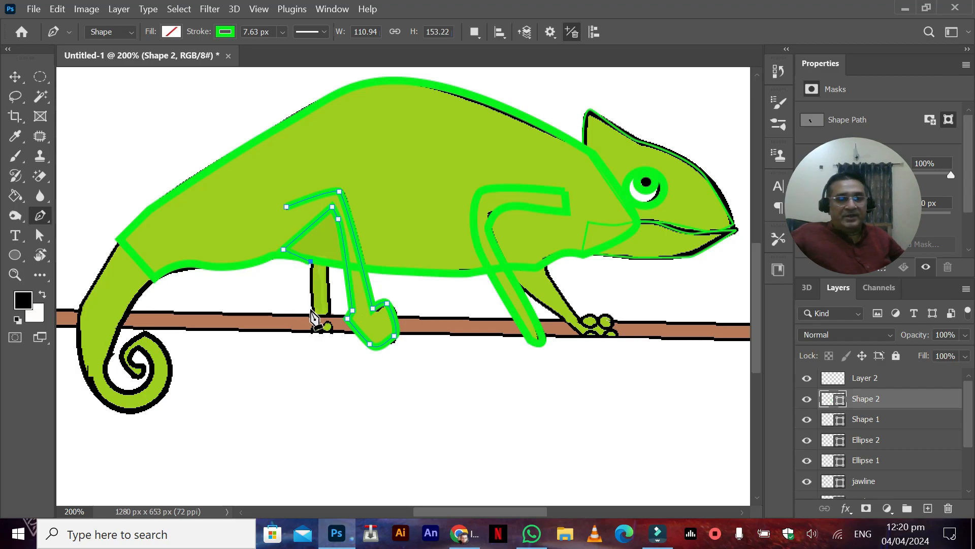
click(15, 77)
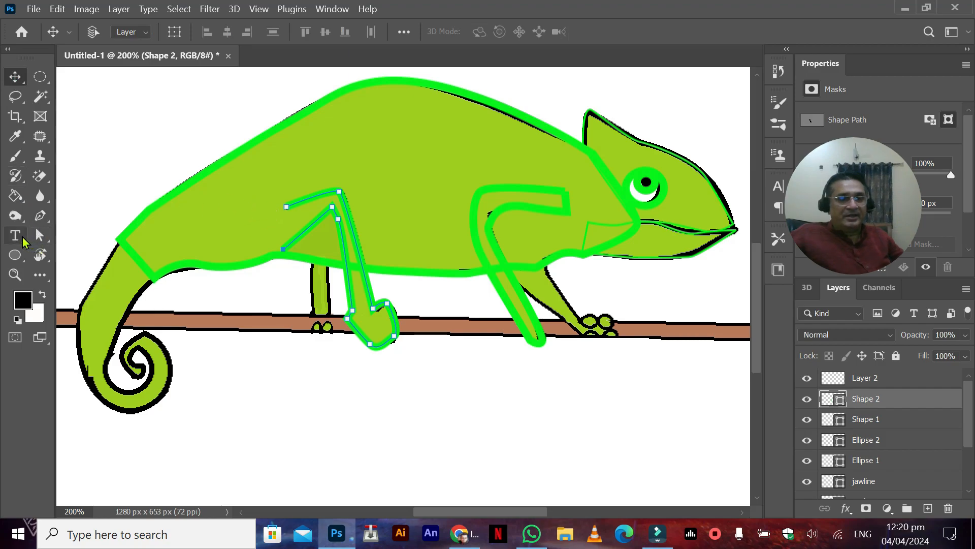
click(40, 216)
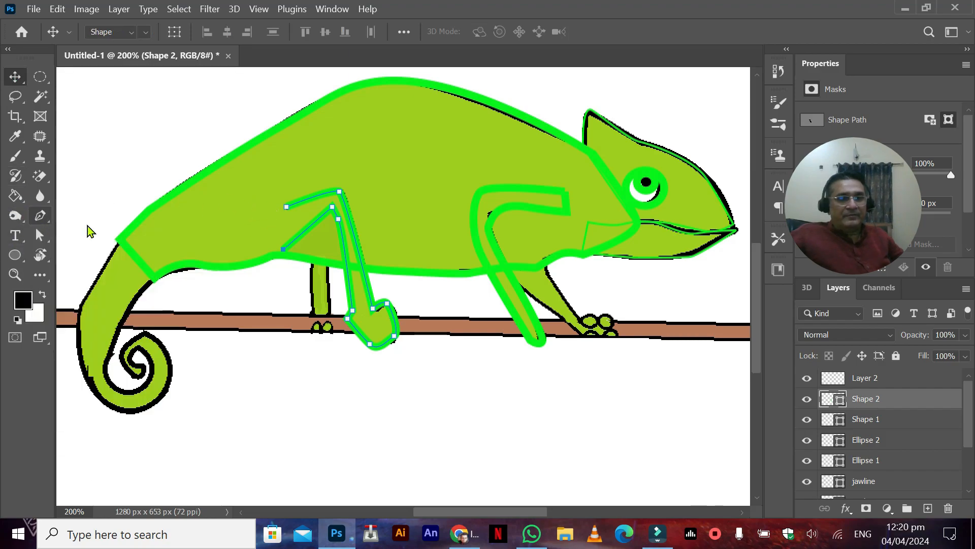
click(285, 250)
click(286, 207)
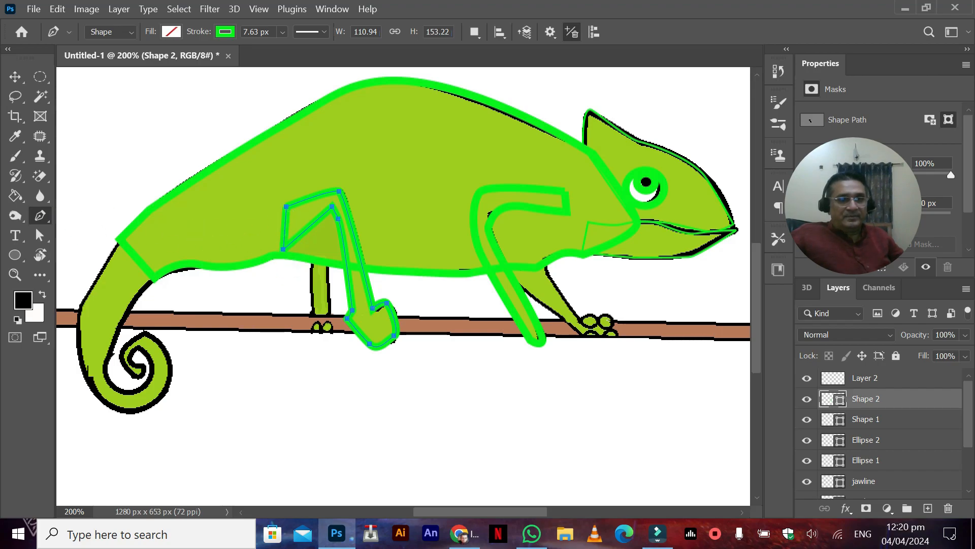
Step: Trace the far hind leg between belly and branch with the Pen tool as a closed four-point shape of about 18 × 52 px
click(15, 77)
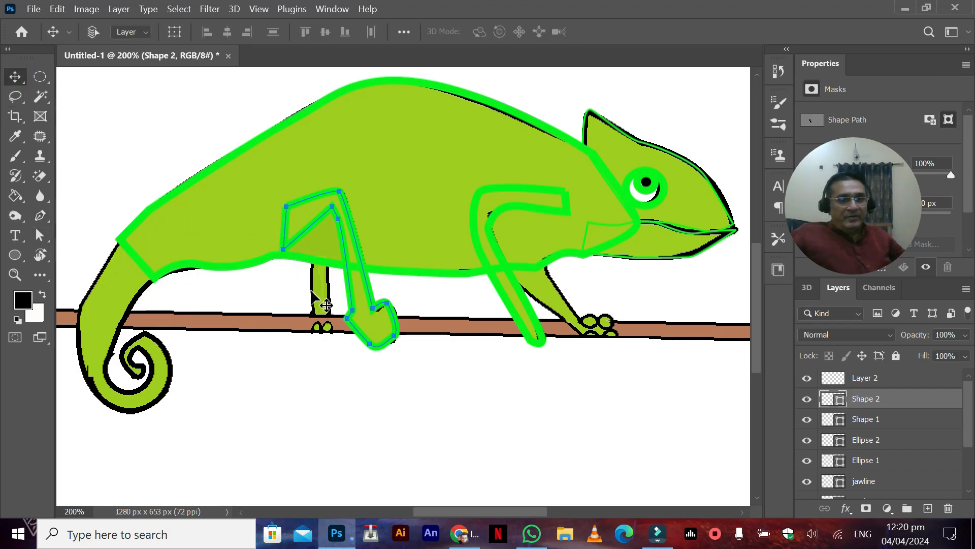
click(40, 215)
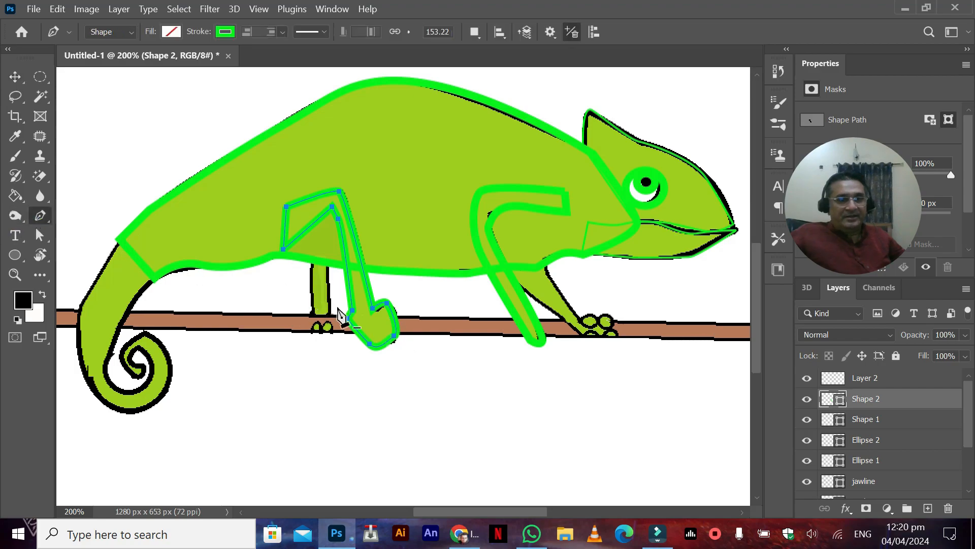
click(311, 262)
click(312, 312)
click(329, 315)
click(328, 265)
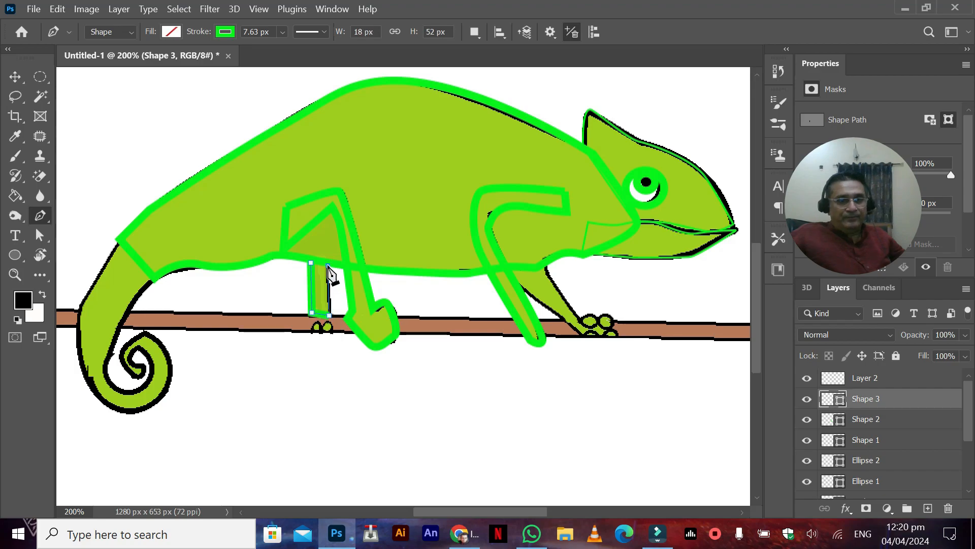
click(311, 263)
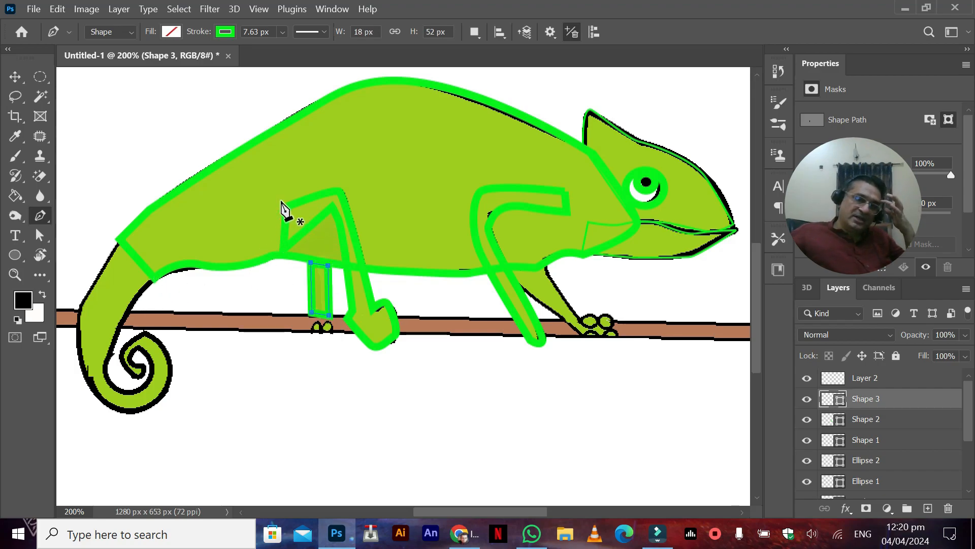
click(543, 261)
click(578, 320)
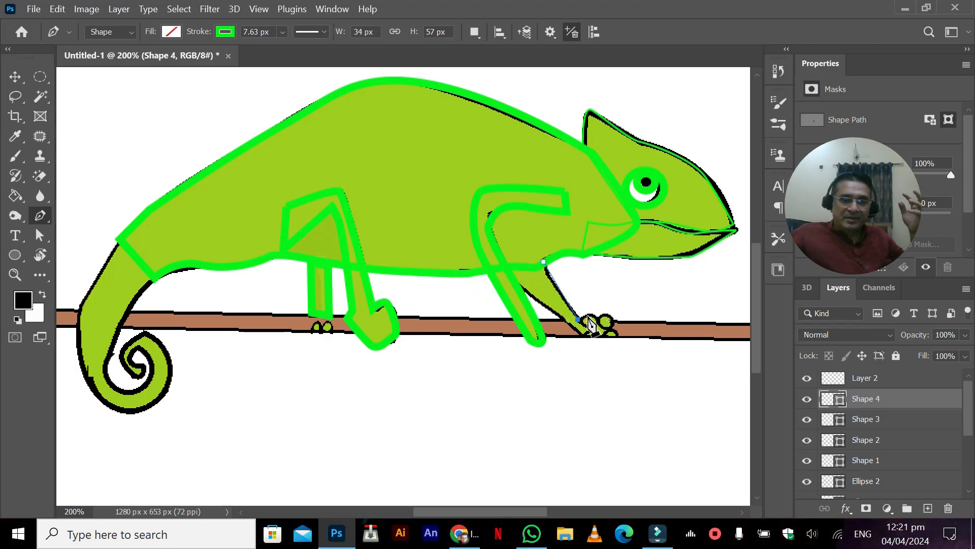
drag(594, 315, 600, 318)
click(595, 328)
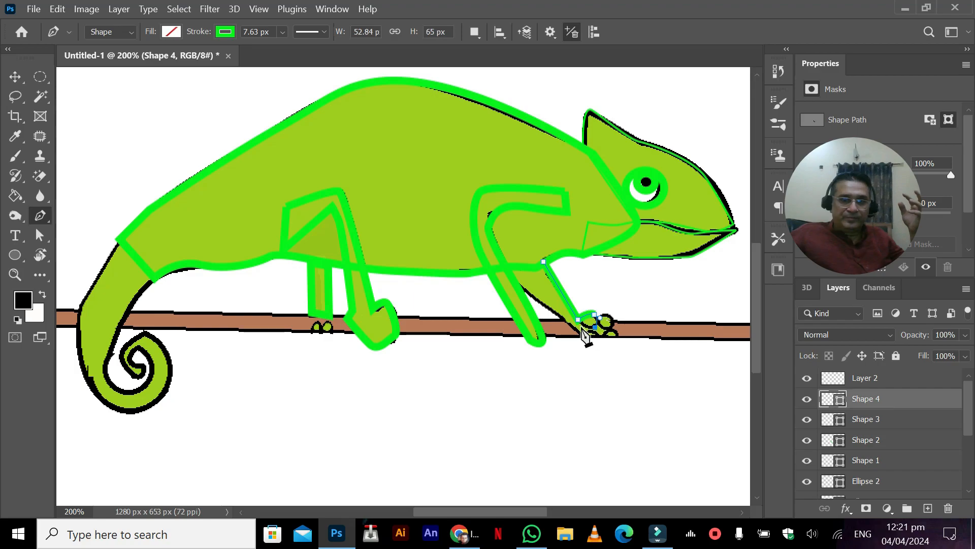
click(578, 322)
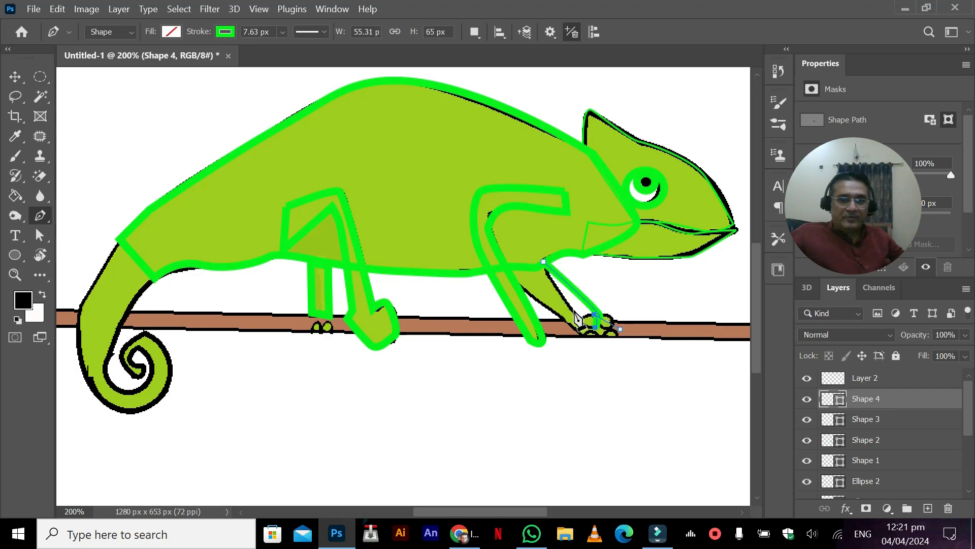
key(ctrl+z)
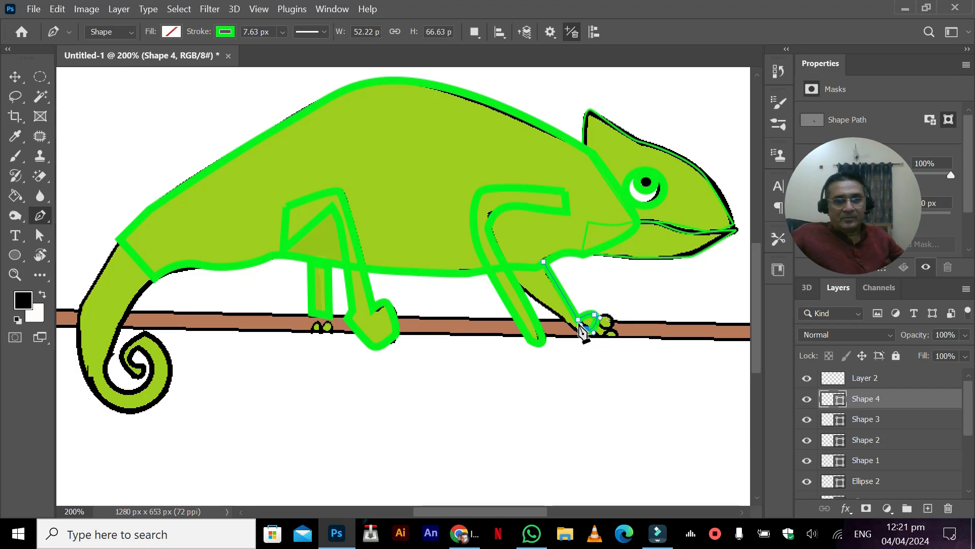
key(ctrl+z)
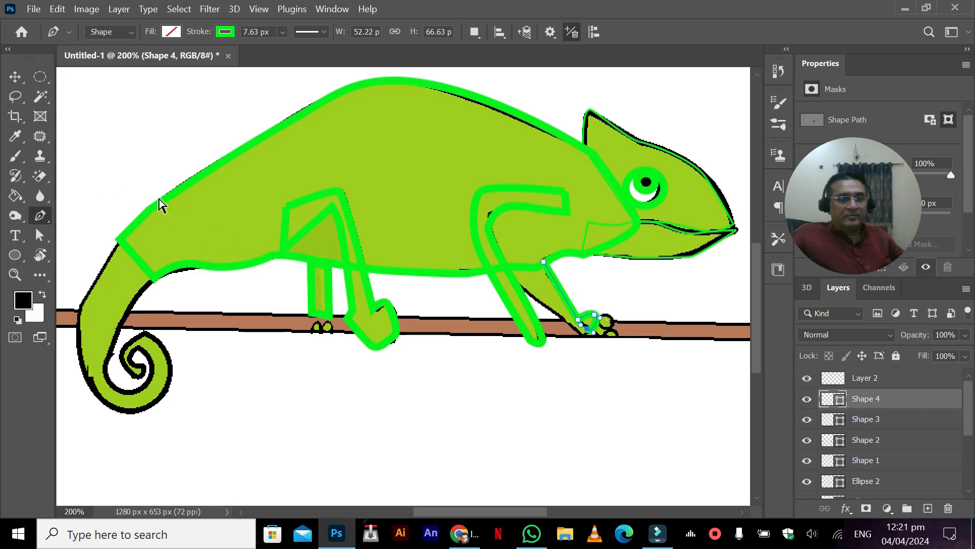
key(ctrl+z)
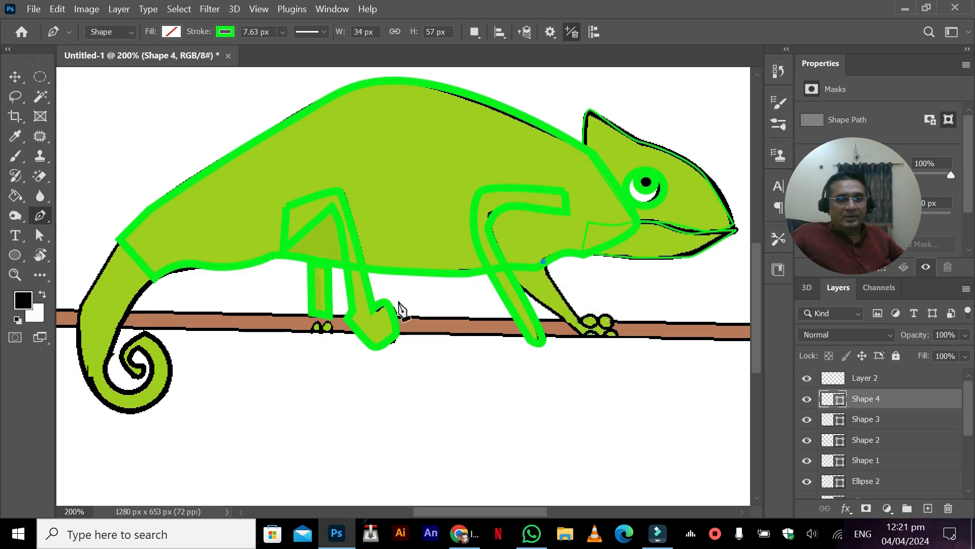
Step: Trace the far front leg and its foot on the branch with the Pen tool as a closed shape of about 101 × 67 px
click(518, 282)
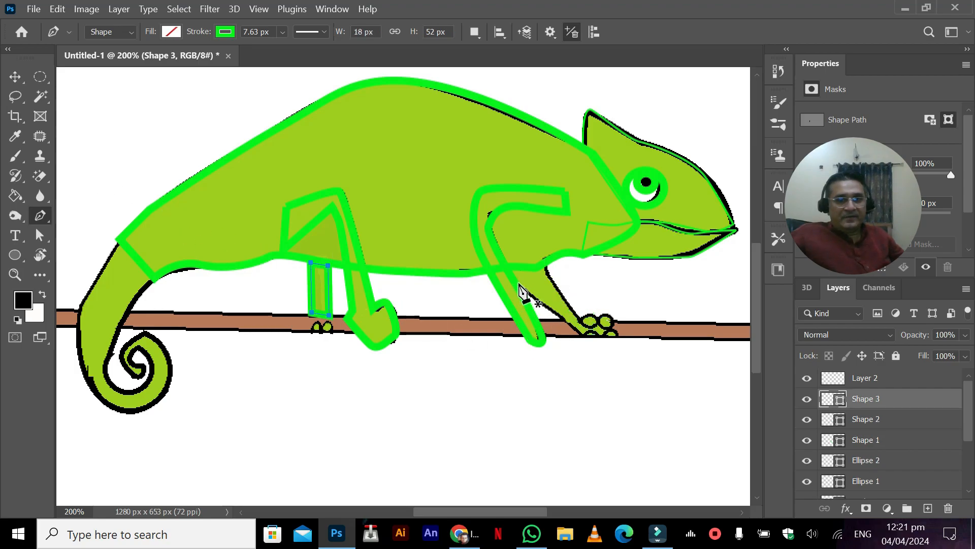
click(581, 334)
click(613, 335)
click(611, 325)
click(581, 318)
click(545, 266)
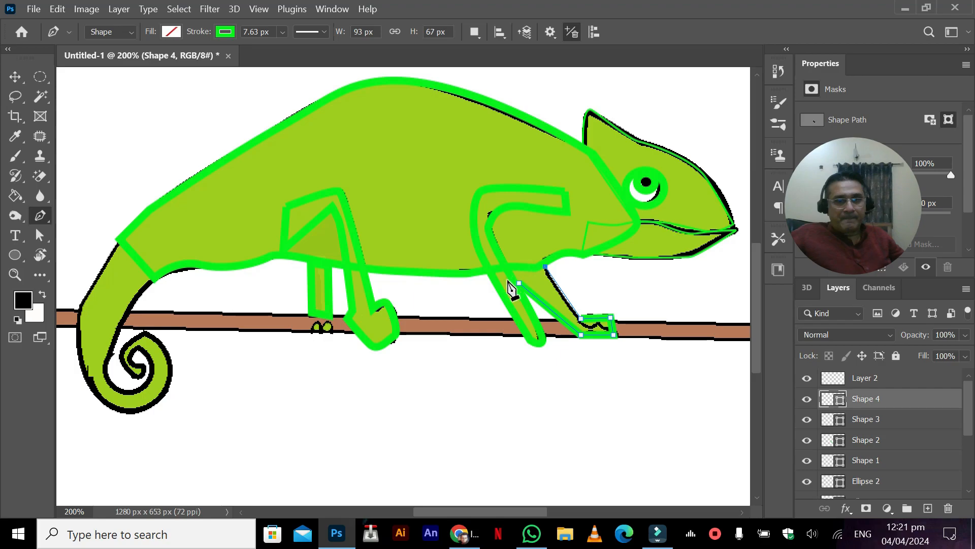
click(510, 270)
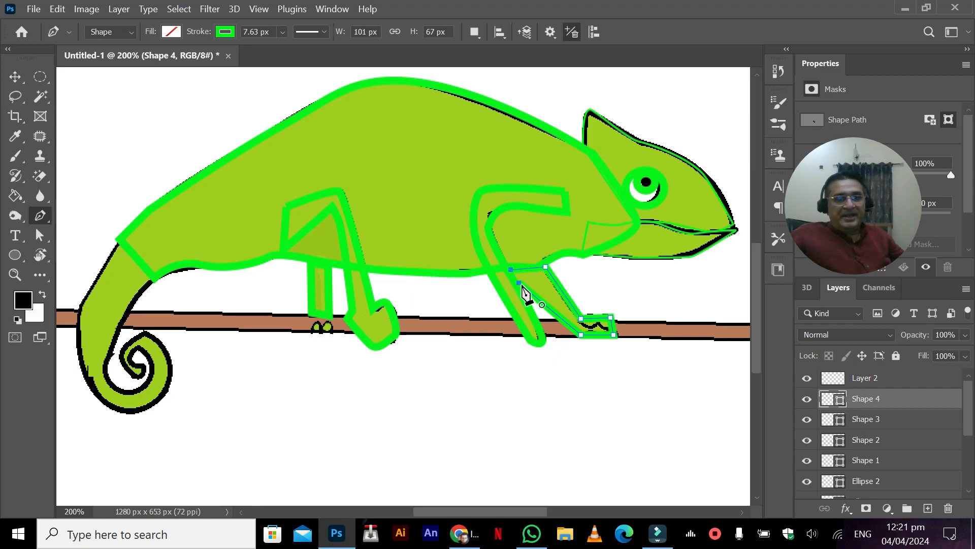
click(518, 282)
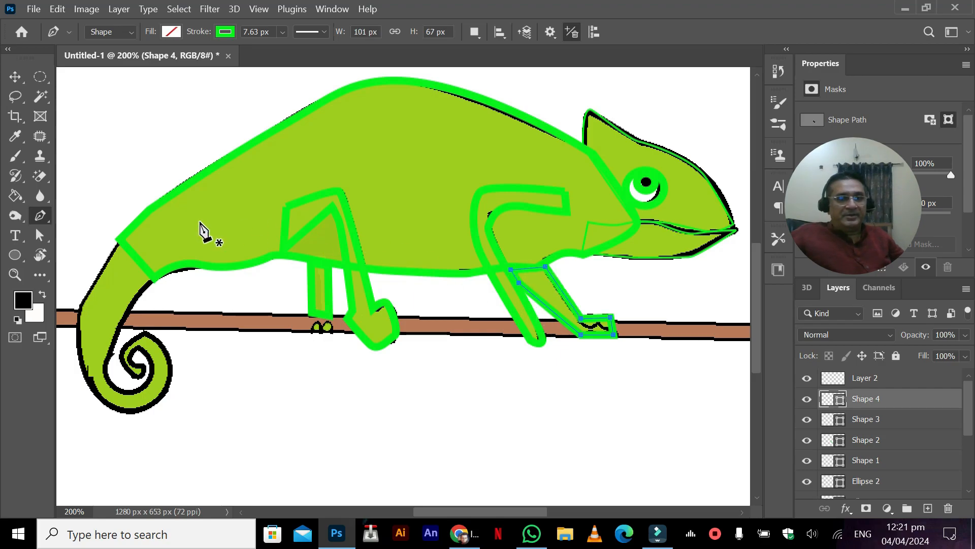
Step: Start a Pen tool shape for the tail, tracing its outer edge from the body around the curl into the spiral's centre
key(space)
drag(178, 192, 311, 166)
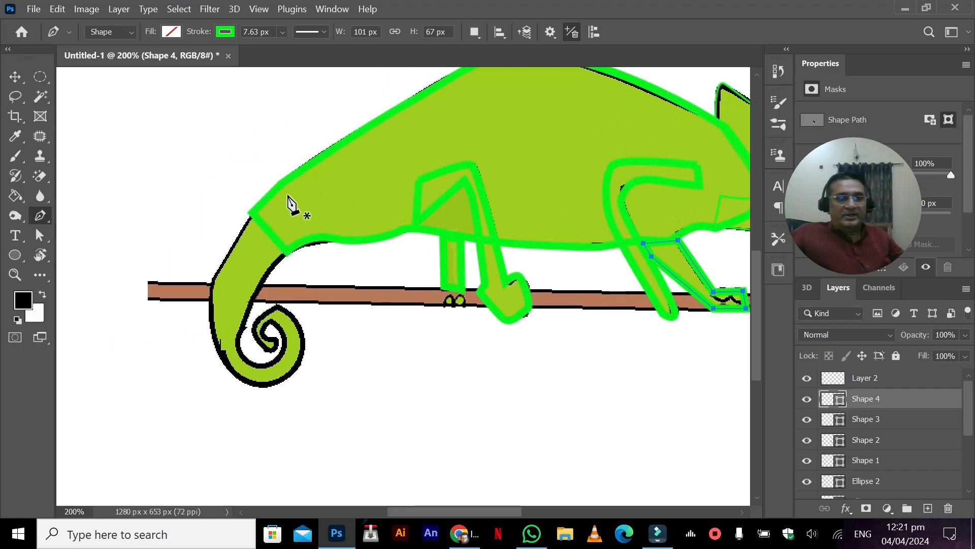
click(250, 213)
drag(210, 287, 207, 305)
mouse_move(231, 373)
mouse_down()
mouse_move(248, 385)
mouse_move(290, 376)
mouse_move(302, 361)
mouse_up()
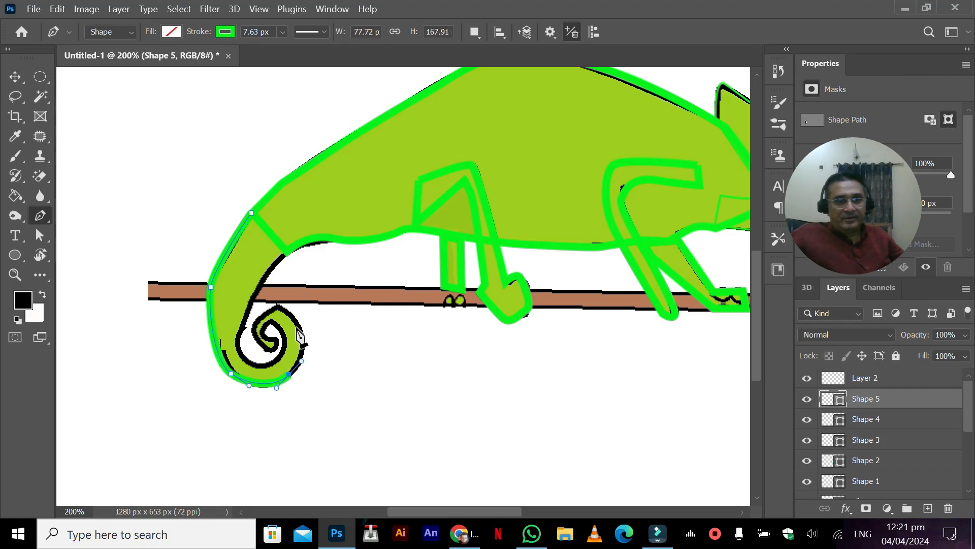
drag(299, 327, 293, 316)
click(279, 307)
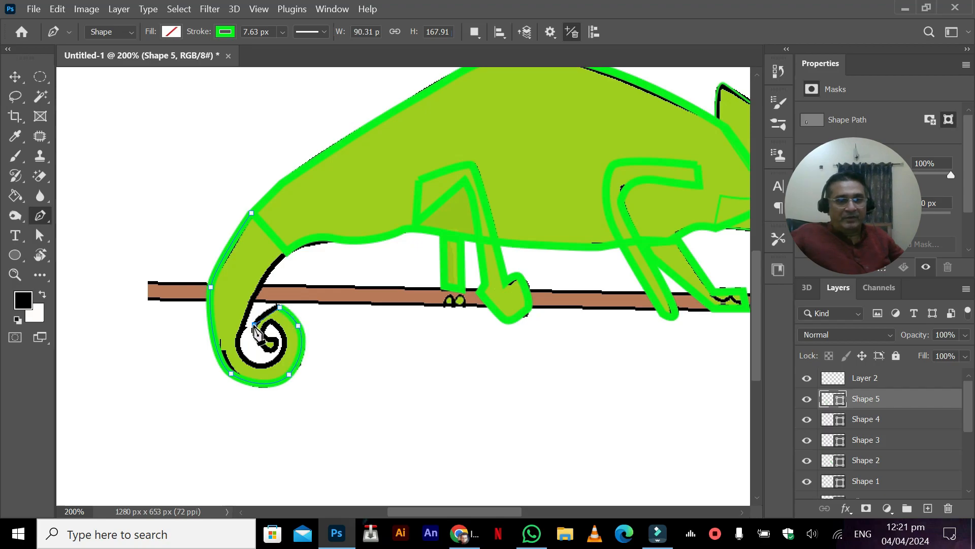
drag(253, 330, 280, 356)
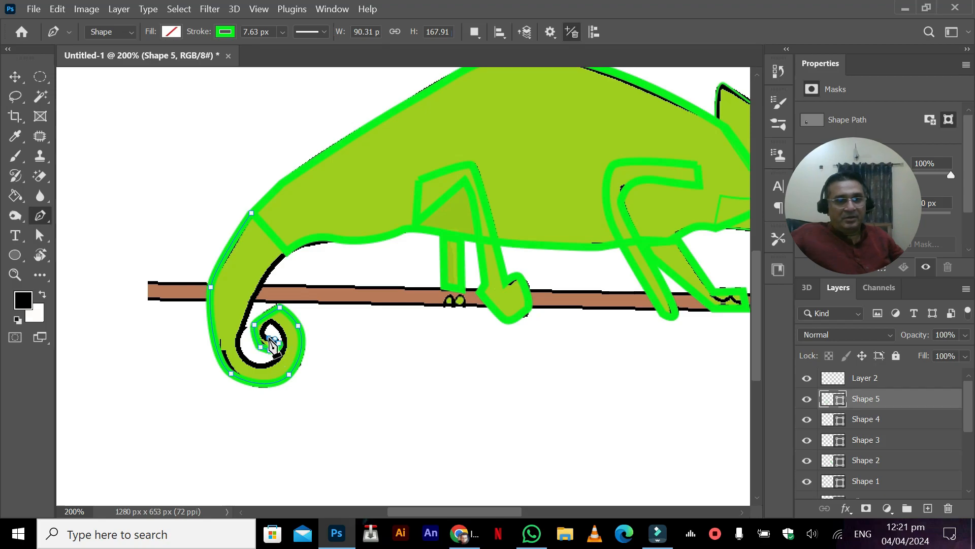
mouse_move(269, 338)
mouse_down()
mouse_move(280, 329)
mouse_move(284, 338)
mouse_up()
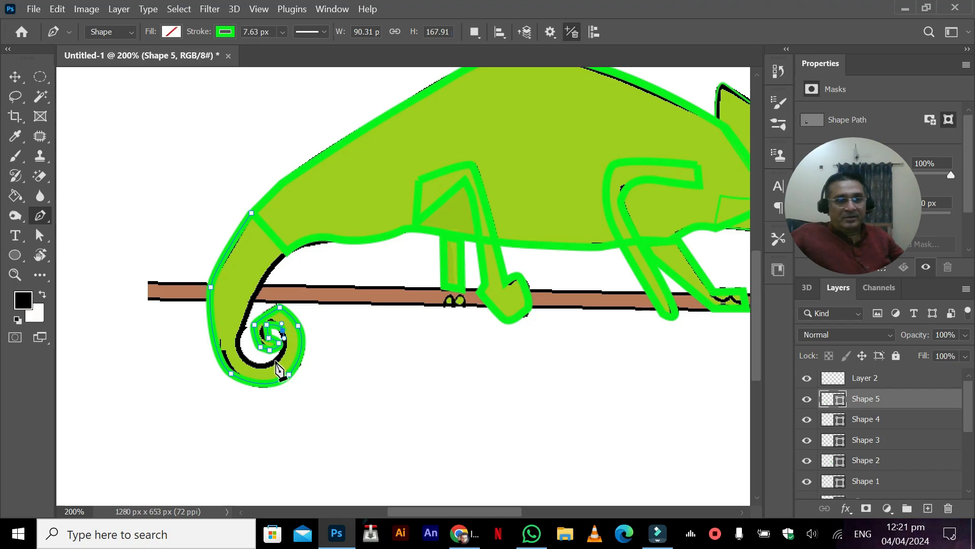
Step: Close the tail's path along its inner edge at about 90 × 168 px and move its layer directly below bodyback
drag(271, 362, 240, 351)
drag(247, 308, 260, 280)
click(284, 254)
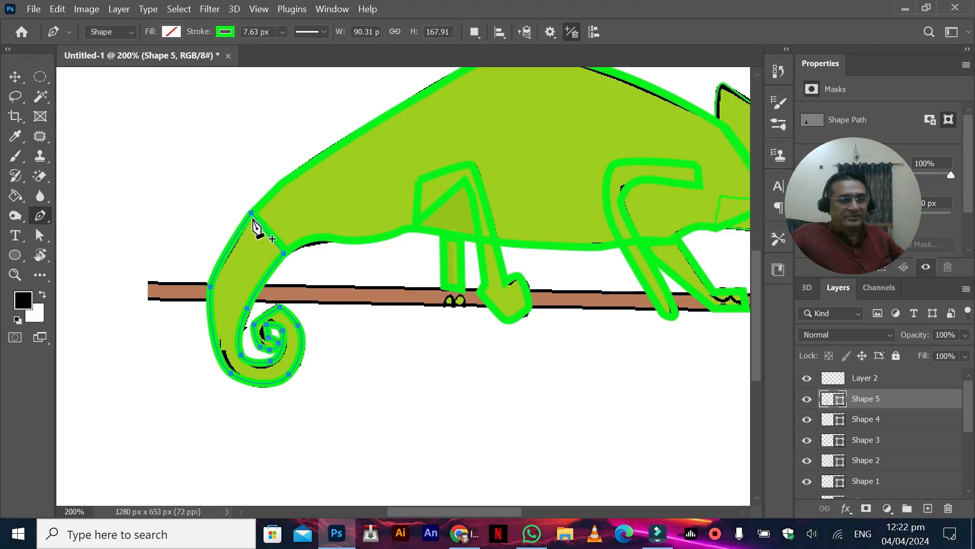
click(251, 213)
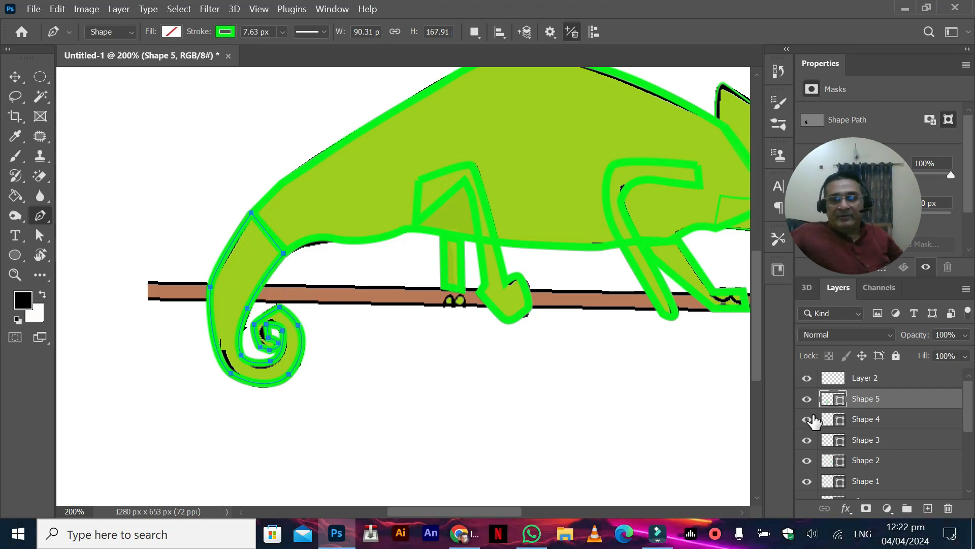
drag(843, 400, 909, 476)
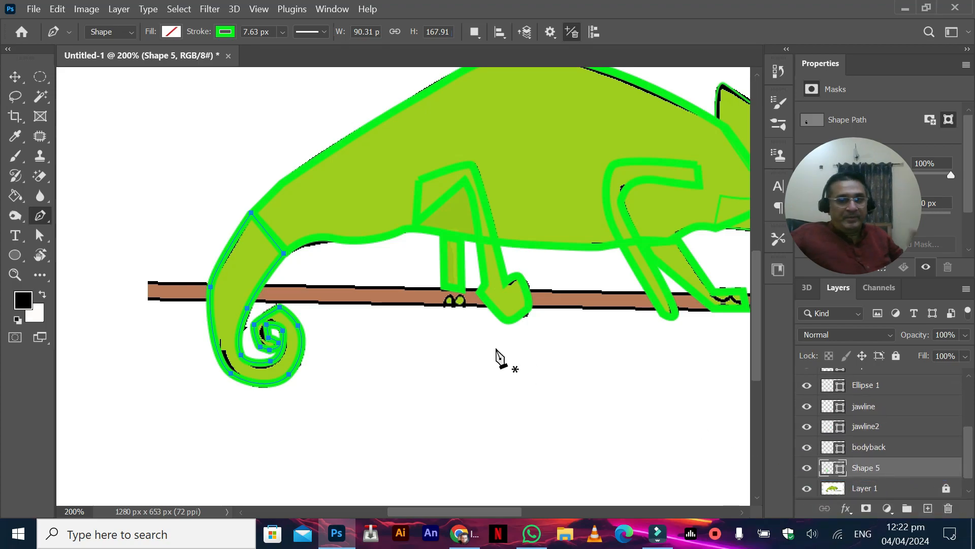
Step: Add a new empty layer directly above Layer 1, below the tail's layer
scroll(311, 398, up, 2)
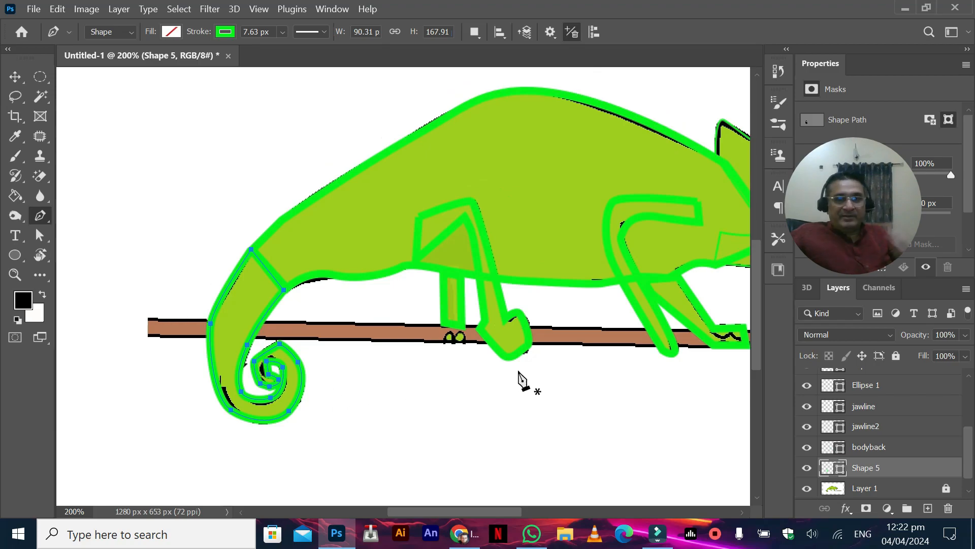
drag(577, 375, 376, 339)
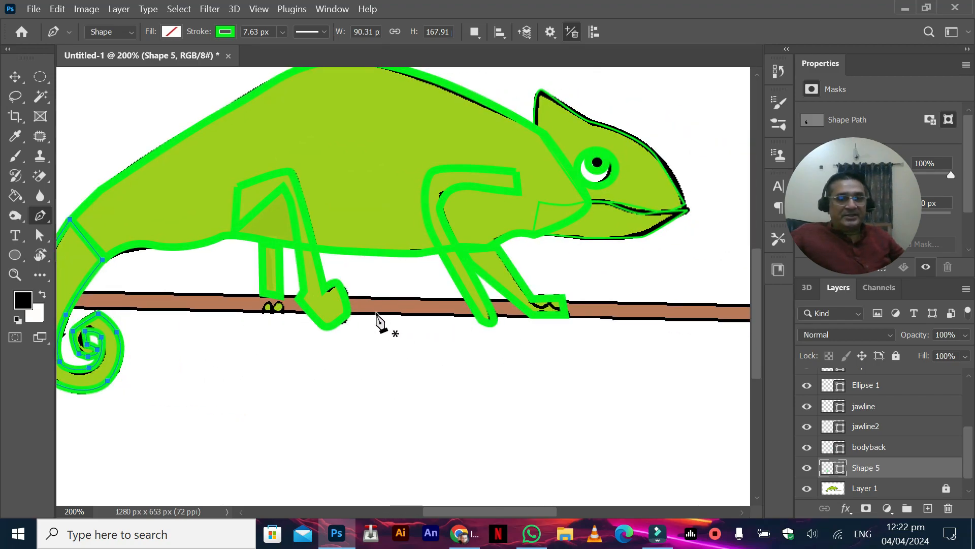
drag(412, 301, 673, 269)
drag(237, 281, 150, 278)
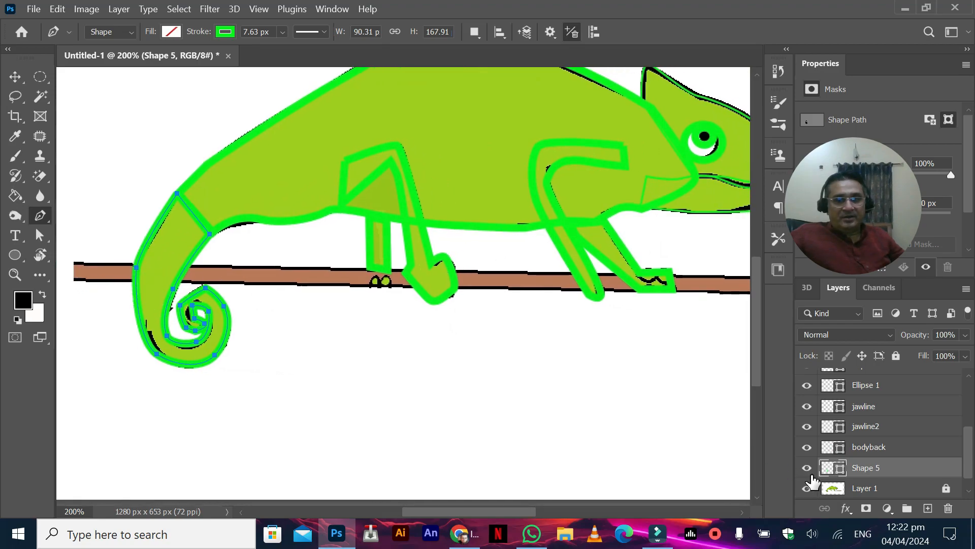
click(839, 488)
click(928, 508)
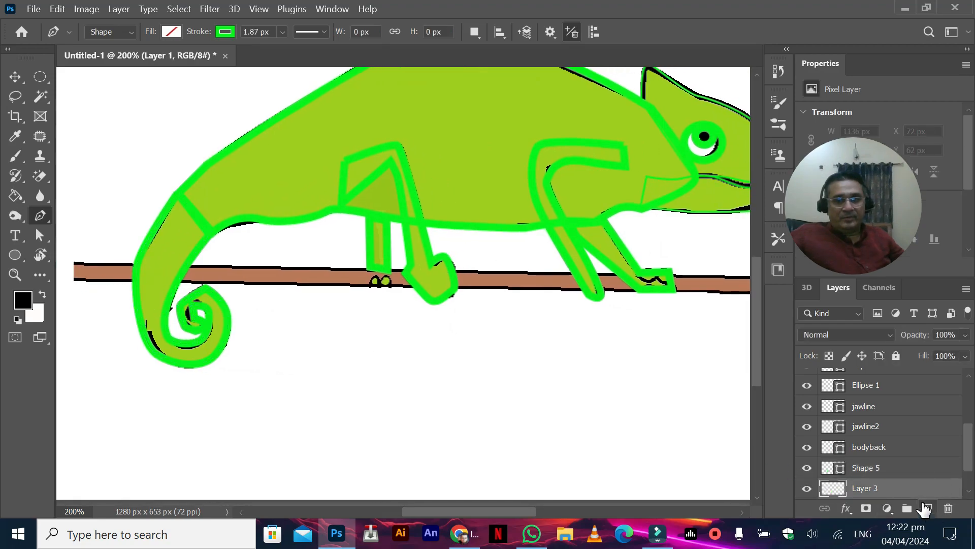
Step: Trace the branch along its full length with the Pen tool as a closed four-point shape of about 898 × 36 px
click(75, 262)
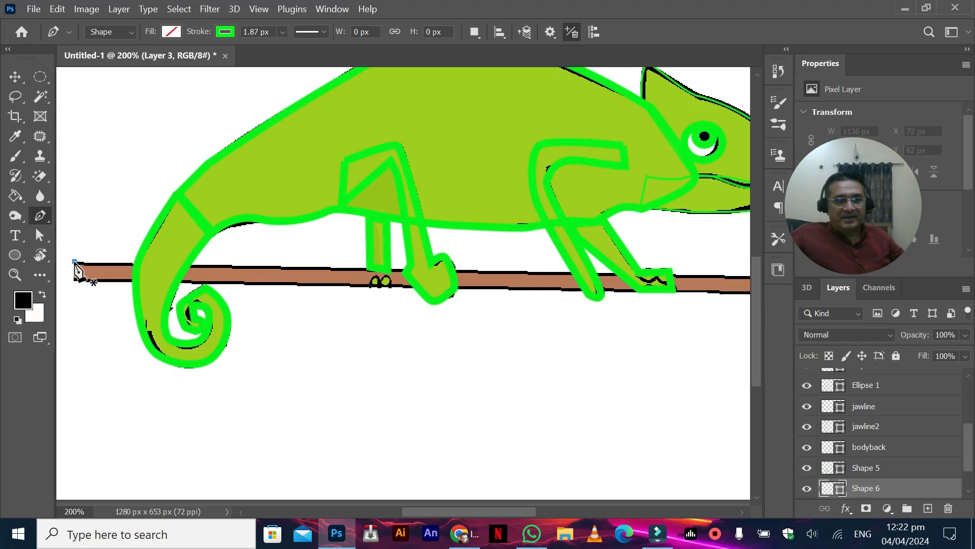
drag(584, 280, 427, 279)
drag(675, 289, 481, 279)
click(637, 275)
drag(450, 282, 660, 285)
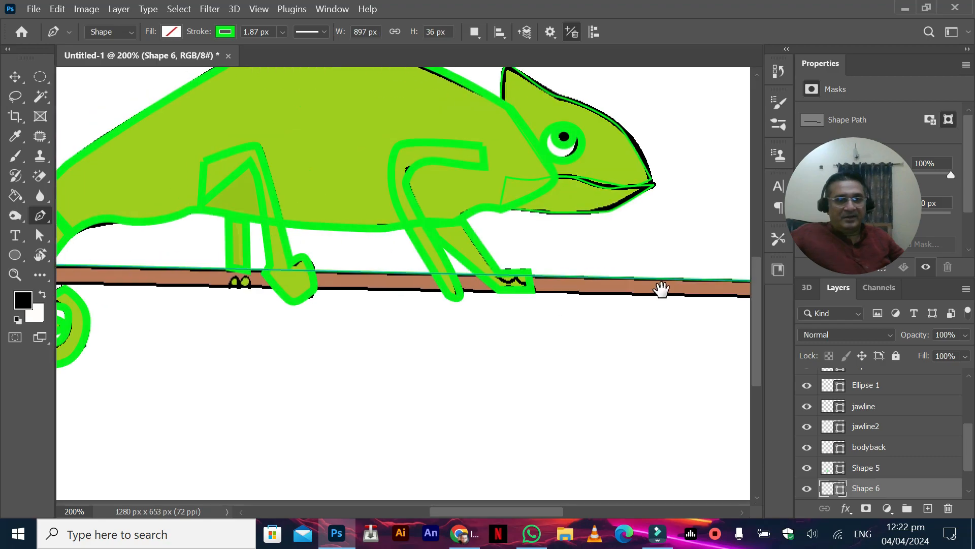
drag(407, 304, 634, 306)
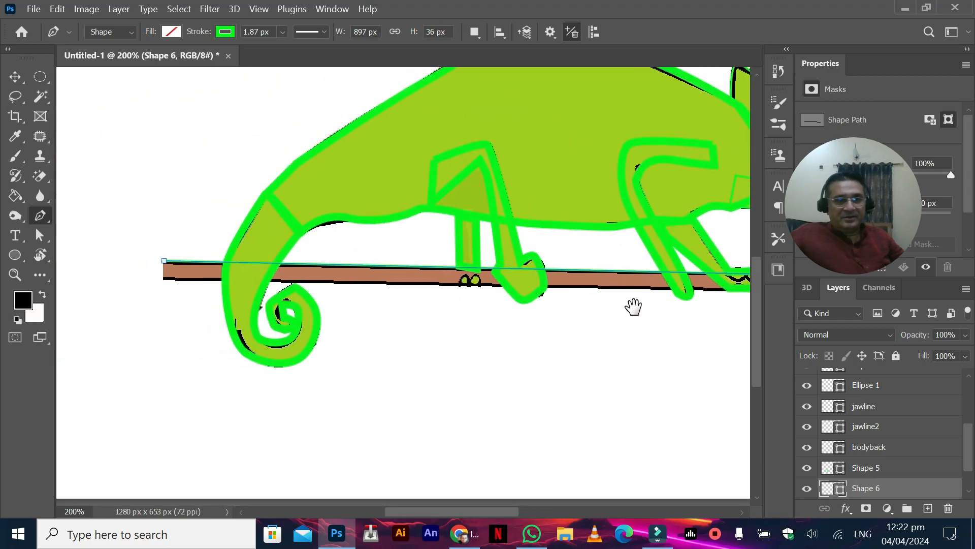
click(163, 278)
click(163, 261)
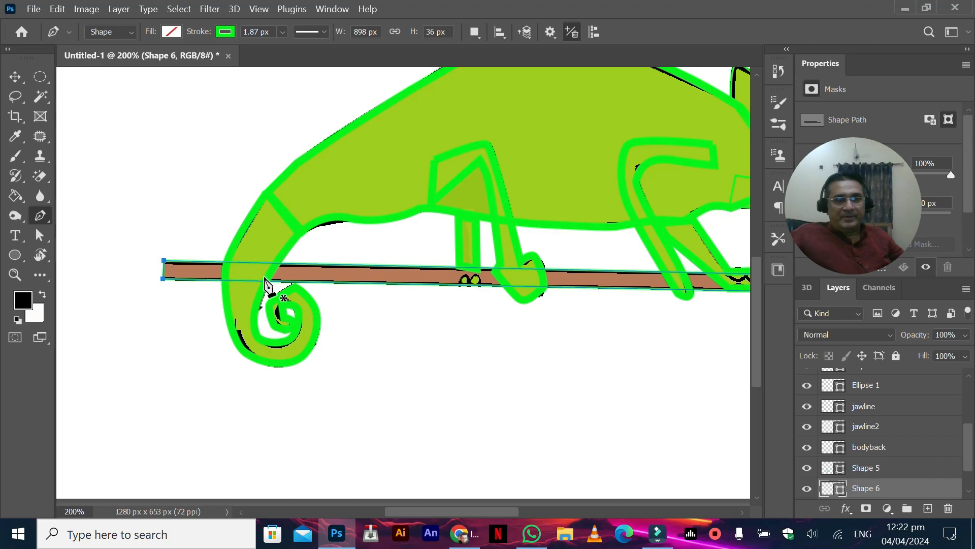
Step: Sample the branch's brown (b97a57) from the reference drawing and set it as the branch shape's fill
double_click(817, 489)
click(220, 266)
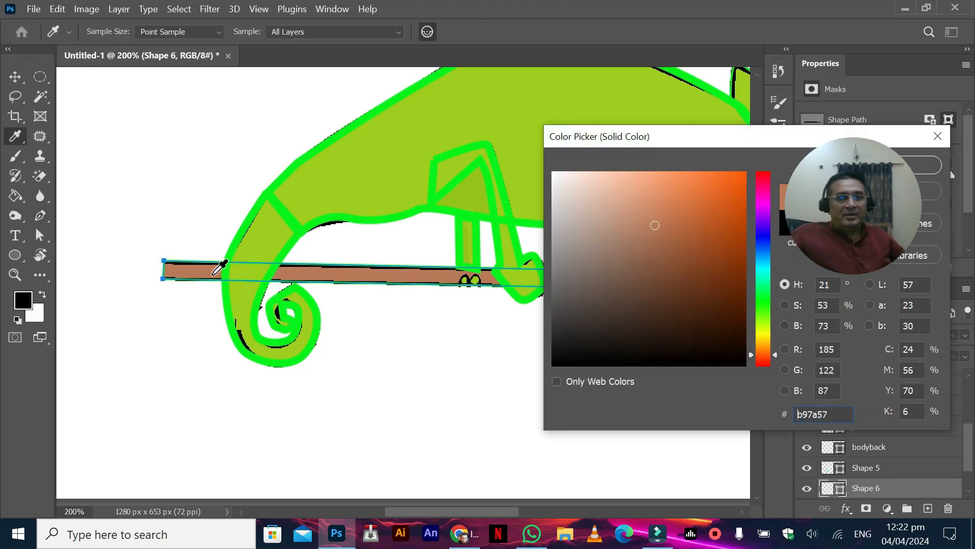
click(897, 165)
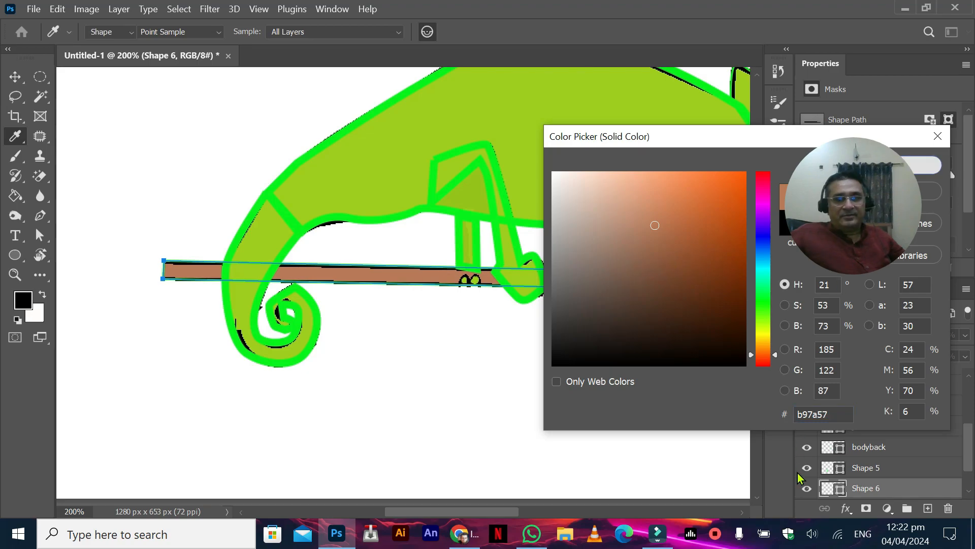
click(171, 32)
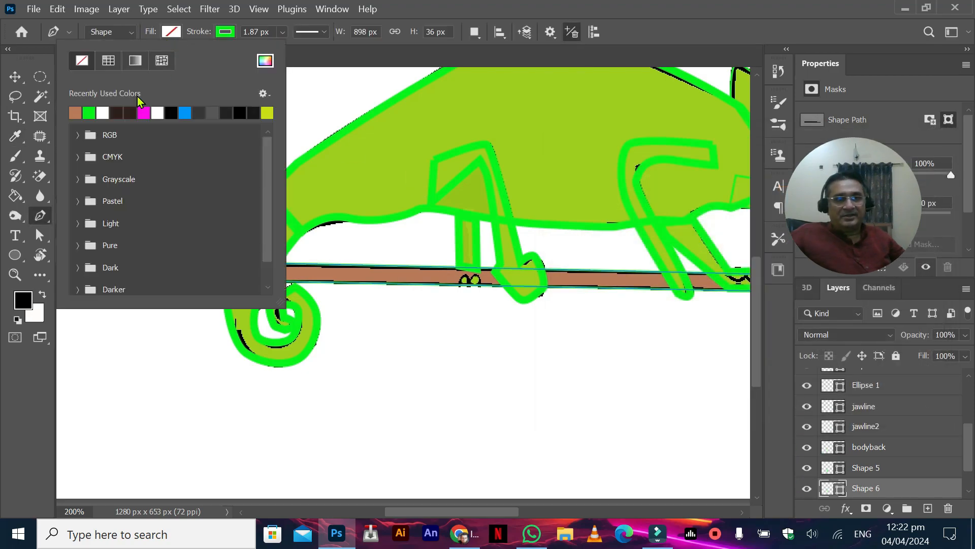
click(75, 112)
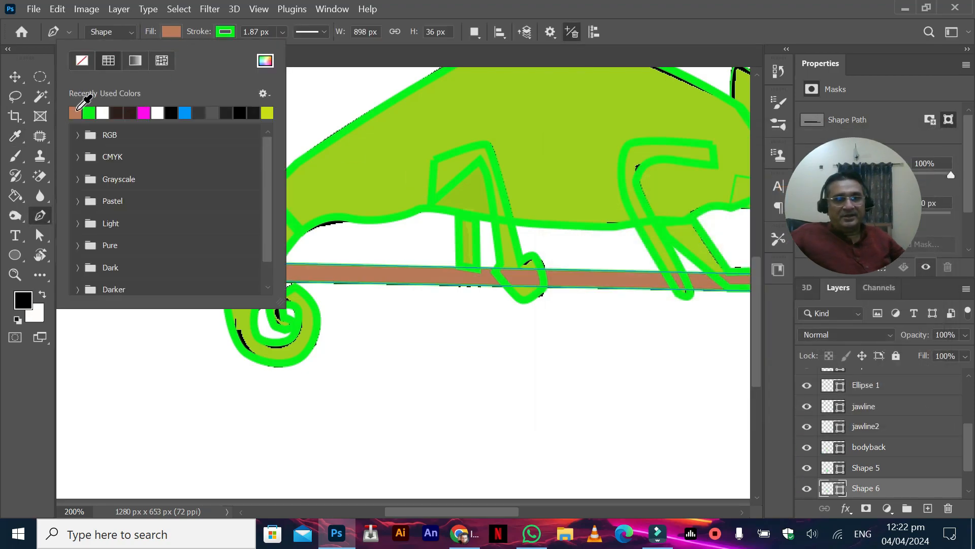
click(16, 76)
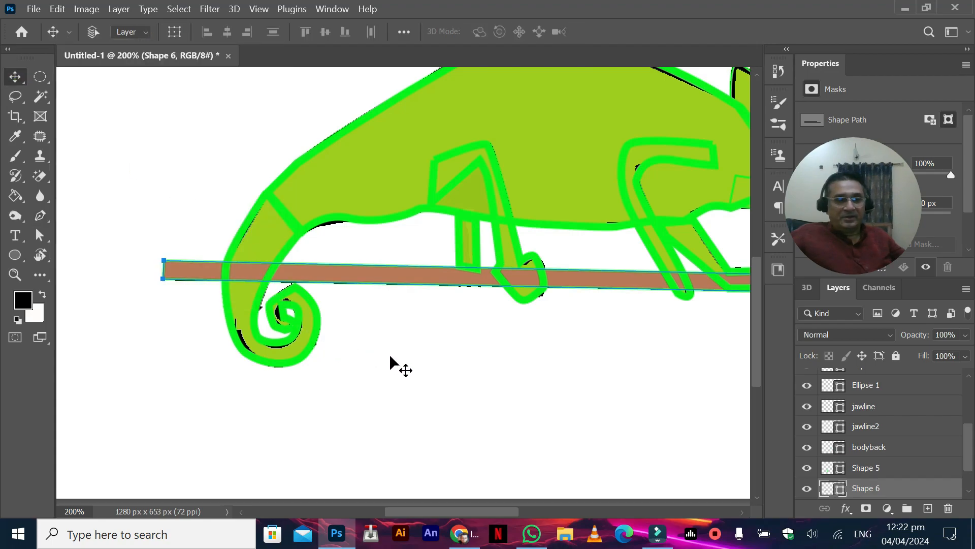
key(ctrl+minus)
key(space)
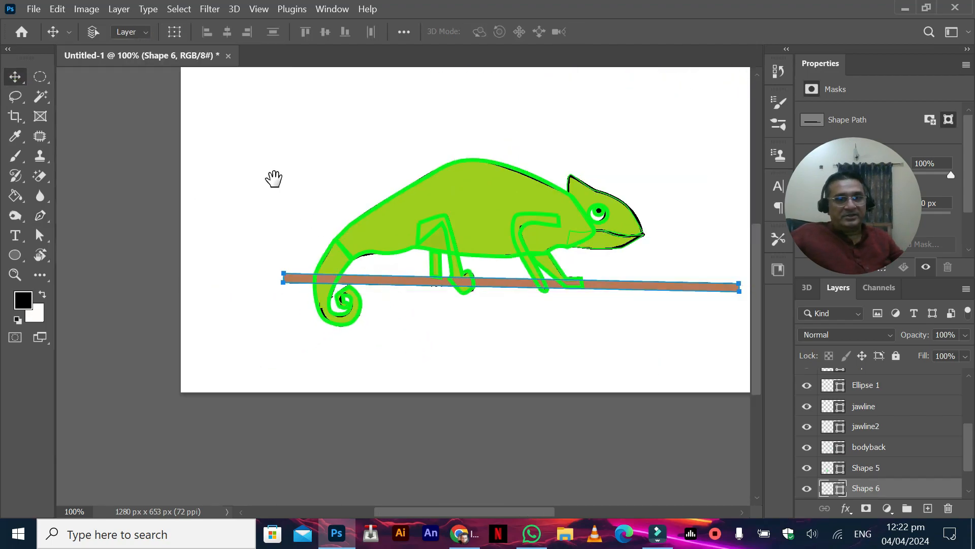
drag(274, 178, 225, 168)
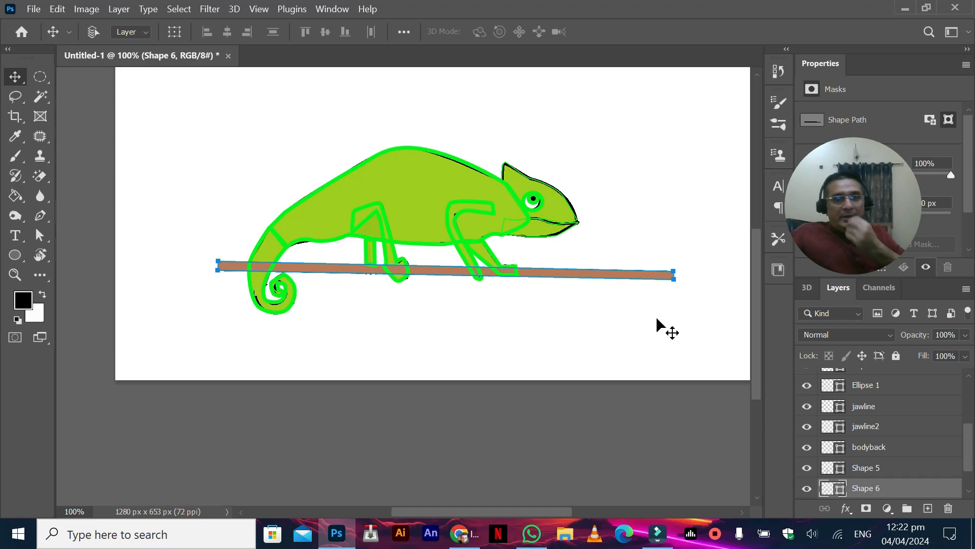
key(ctrl+plus)
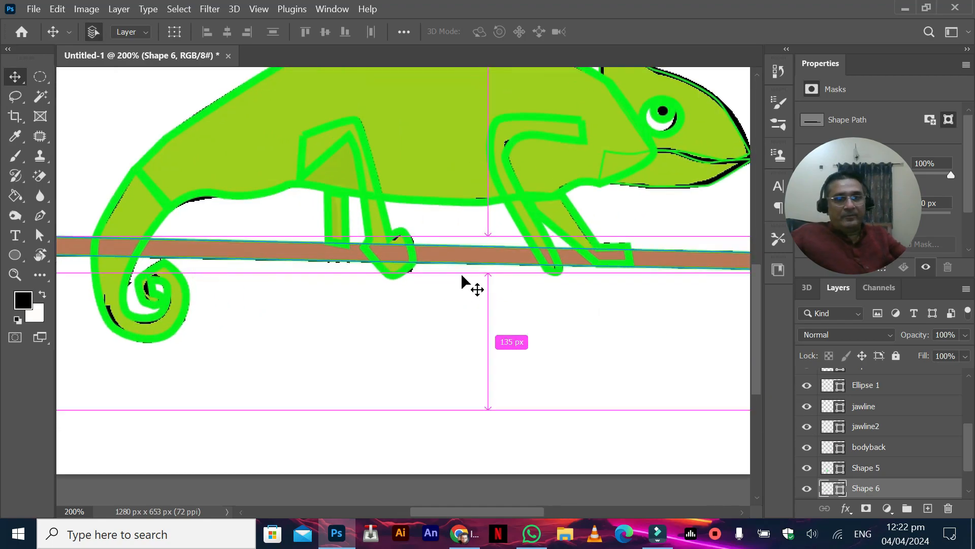
key(space)
drag(419, 206, 278, 316)
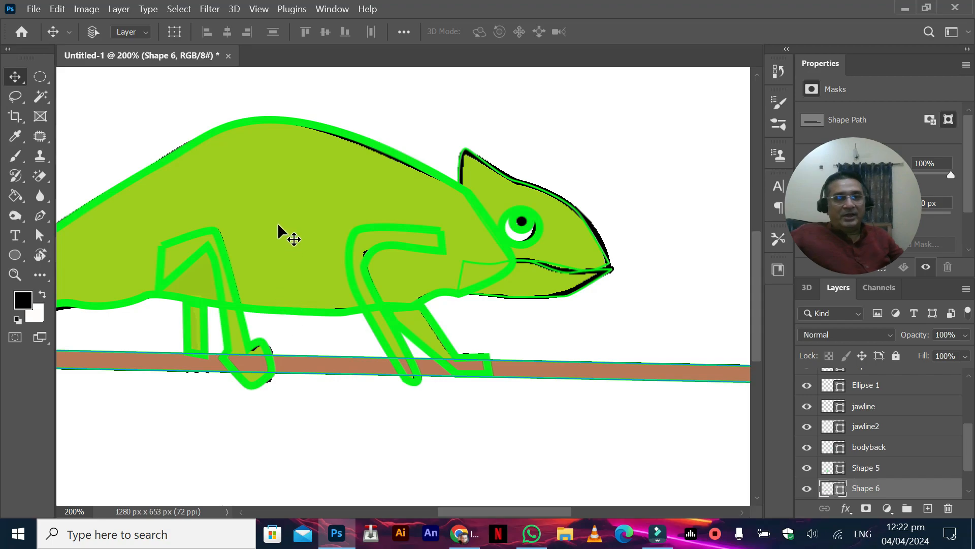
Step: Set the solid color of the body shape, bodyback, to the green 07bd0f
right_click(483, 227)
click(513, 225)
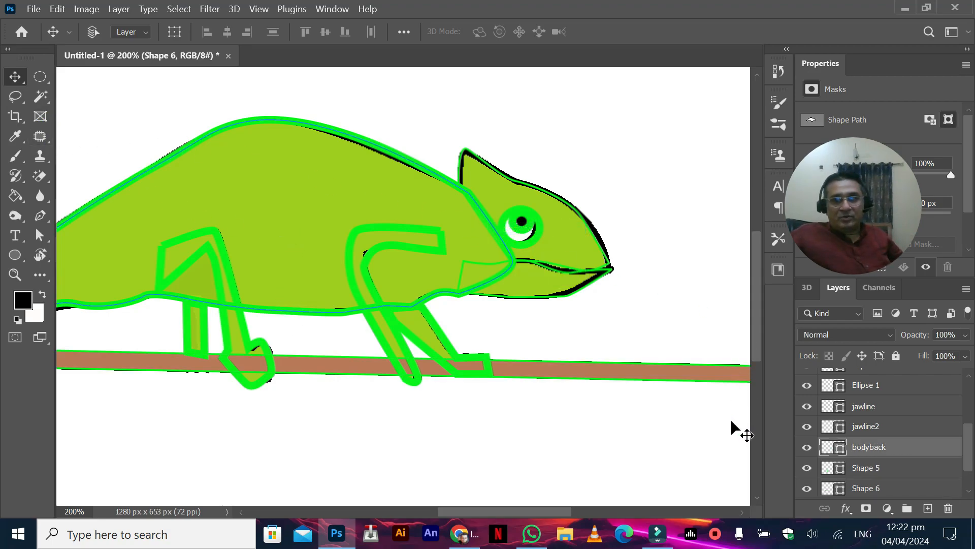
double_click(833, 452)
click(740, 223)
key(Return)
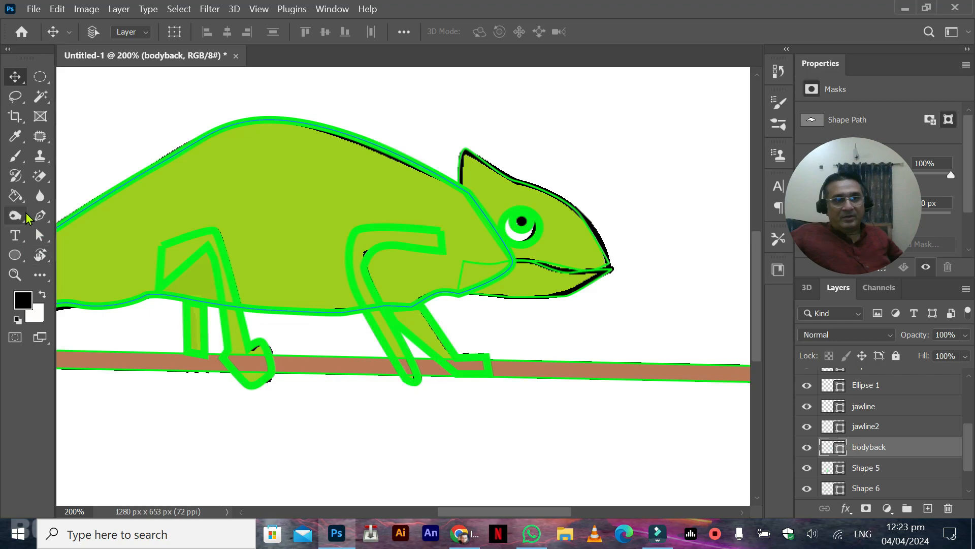
Step: Apply the green 07bd0f as the fill of bodyback and remove its stroke
click(40, 238)
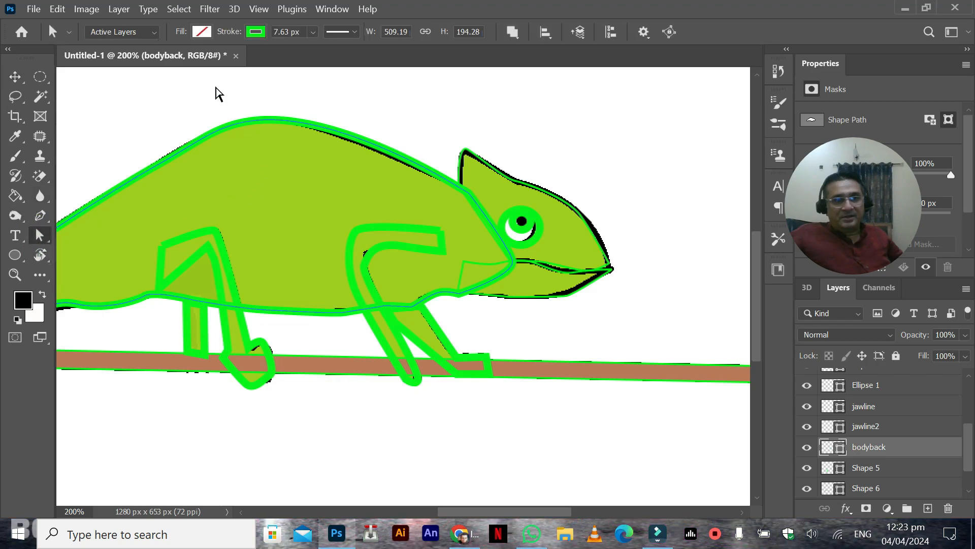
click(202, 32)
click(106, 113)
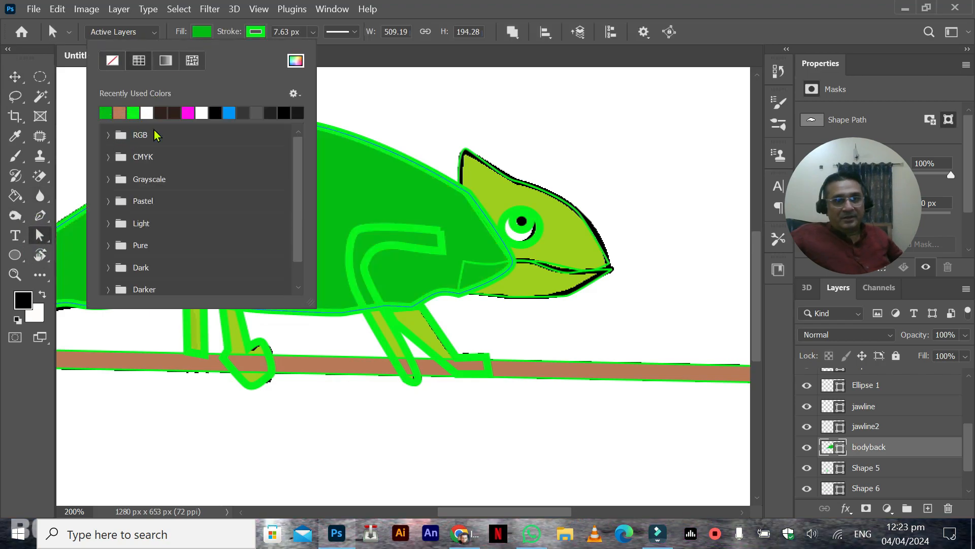
click(254, 32)
click(166, 62)
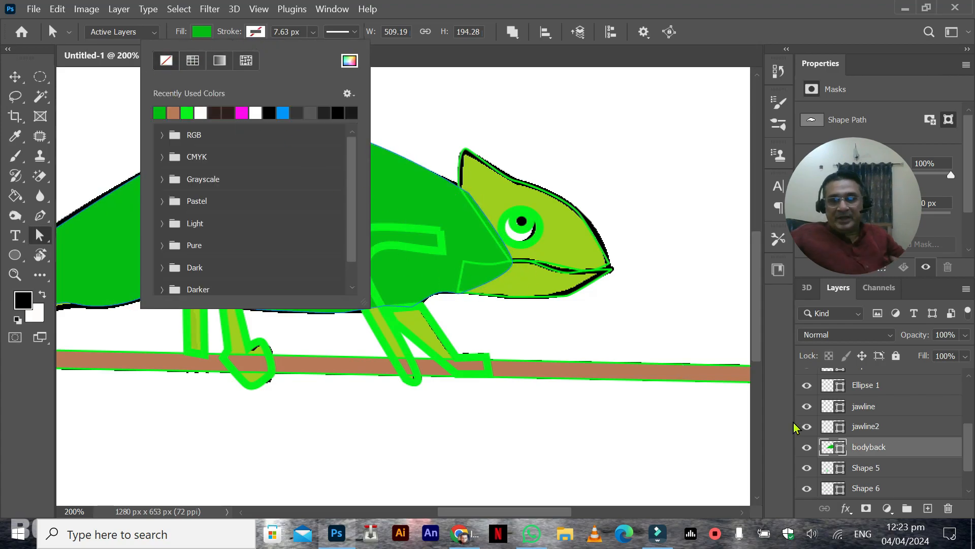
Step: Hide the reference drawing on Layer 1 and deselect the body path
scroll(882, 473, down, 2)
click(807, 470)
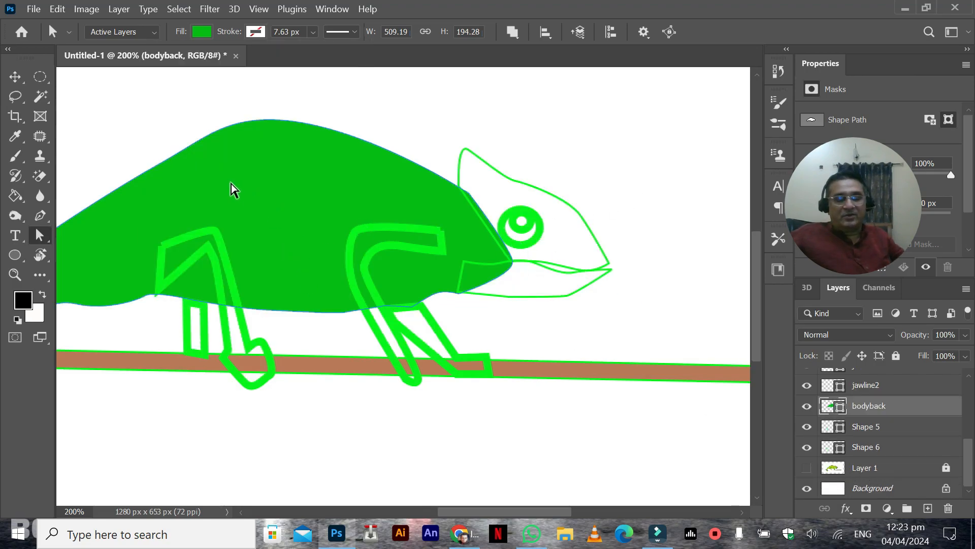
mouse_move(235, 163)
mouse_down()
mouse_move(396, 137)
mouse_move(355, 146)
mouse_up()
click(140, 277)
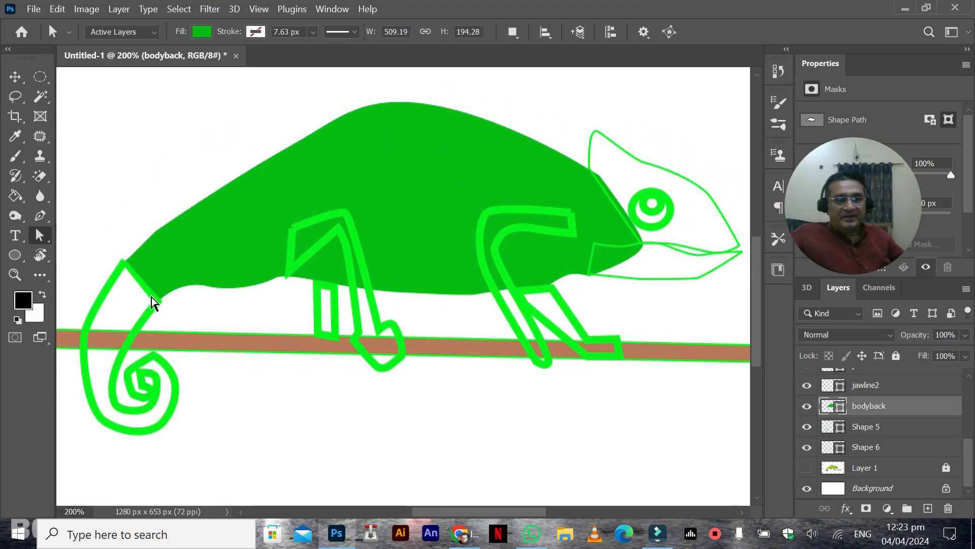
Step: Remove the stroke of the tail shape, Shape 5, and fill it with the body's green 07bd0f
click(808, 448)
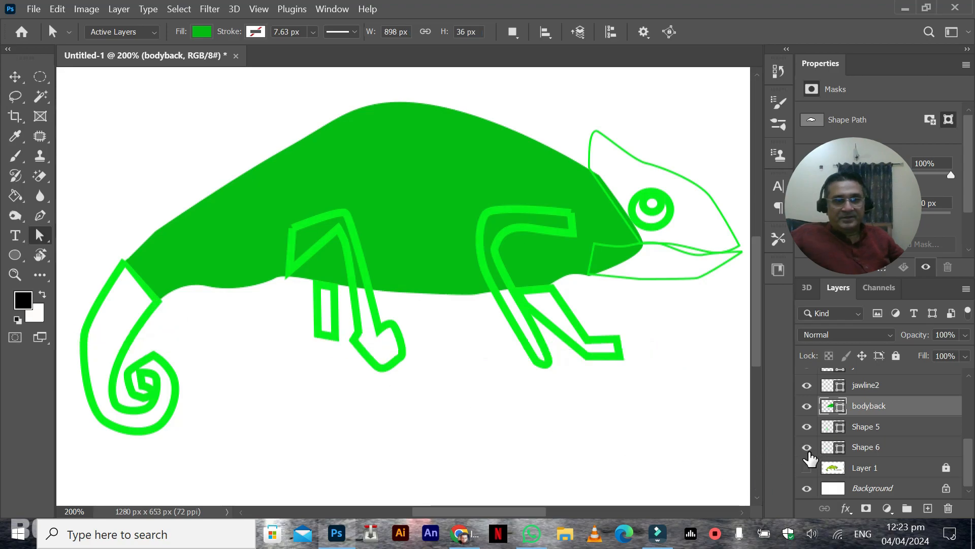
click(807, 447)
click(807, 428)
click(807, 429)
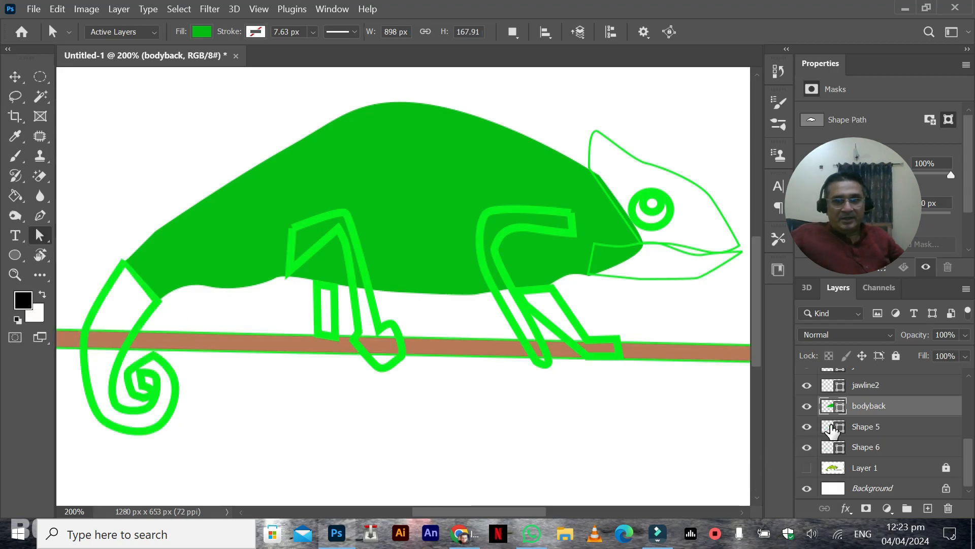
click(866, 427)
click(256, 32)
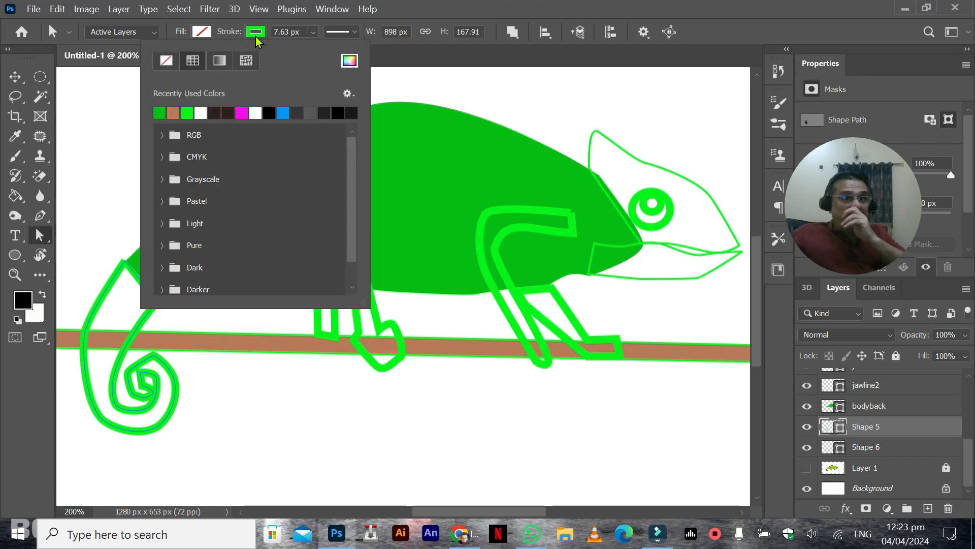
click(166, 61)
click(202, 32)
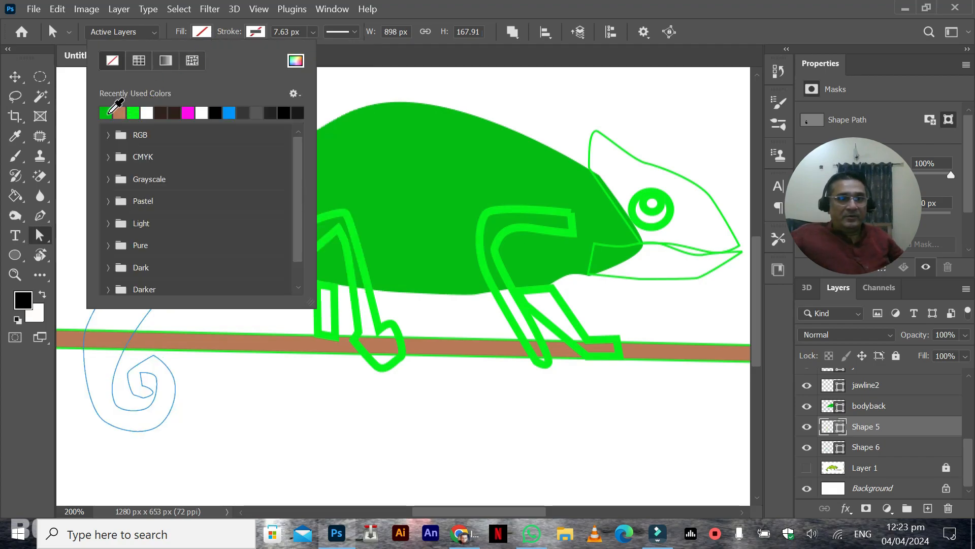
click(105, 112)
click(15, 76)
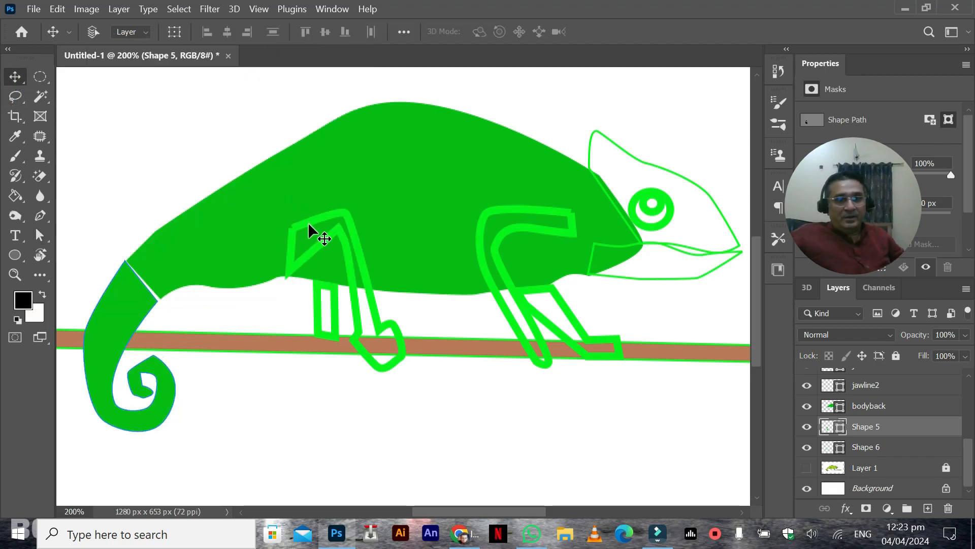
Step: Reposition the two corner points at the tail's base so they meet the body without a gap
click(39, 235)
click(158, 302)
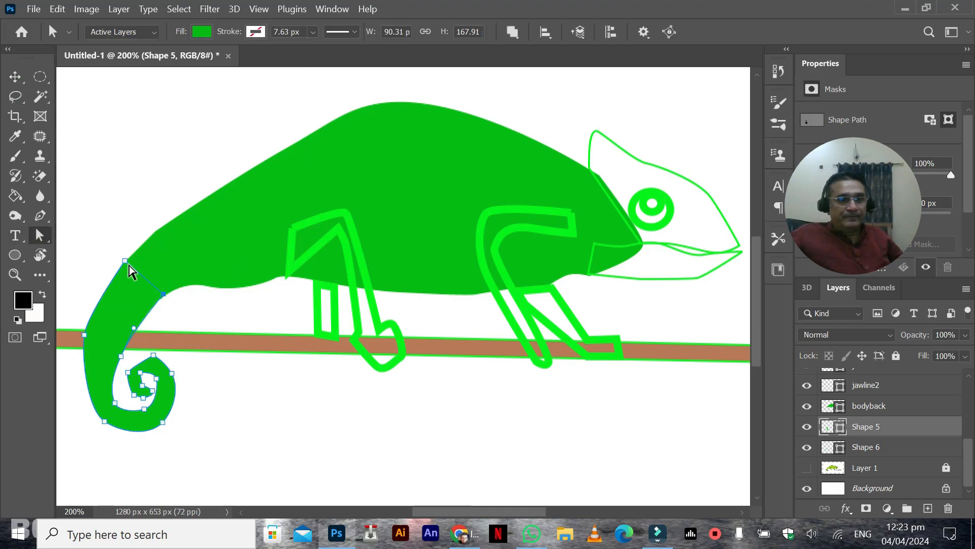
drag(125, 261, 128, 259)
click(166, 243)
Step: Smooth the lower back of bodyback by moving two of its anchor points and adjusting a curve handle
click(834, 405)
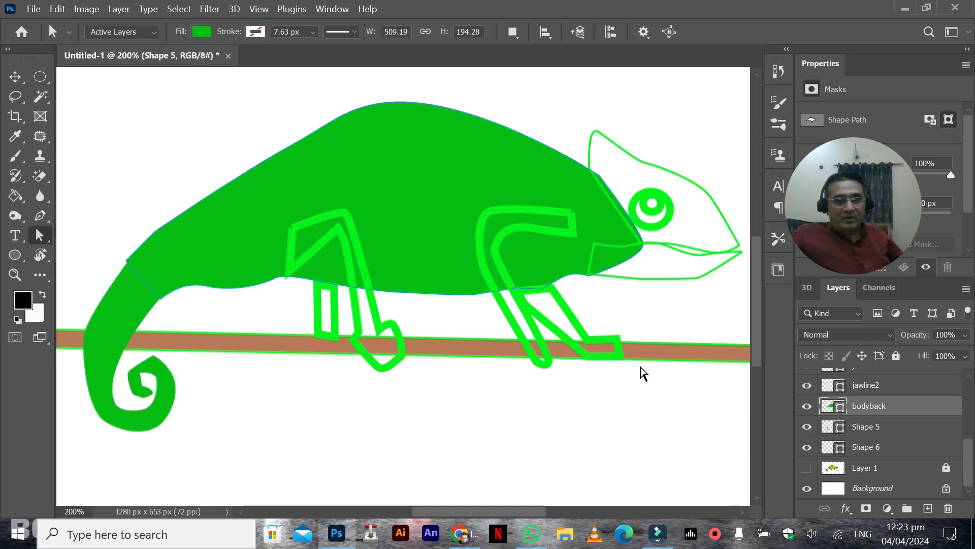
drag(156, 233, 186, 209)
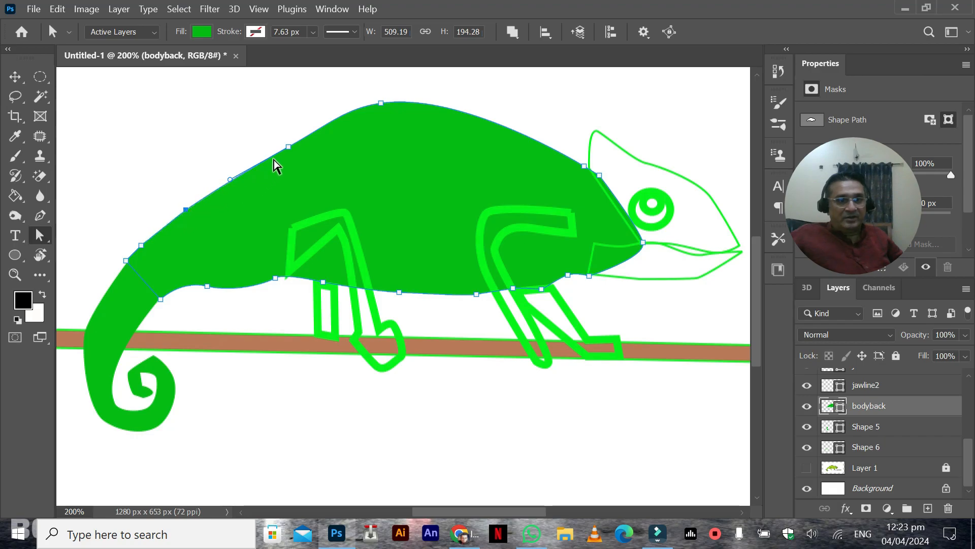
drag(289, 147, 283, 147)
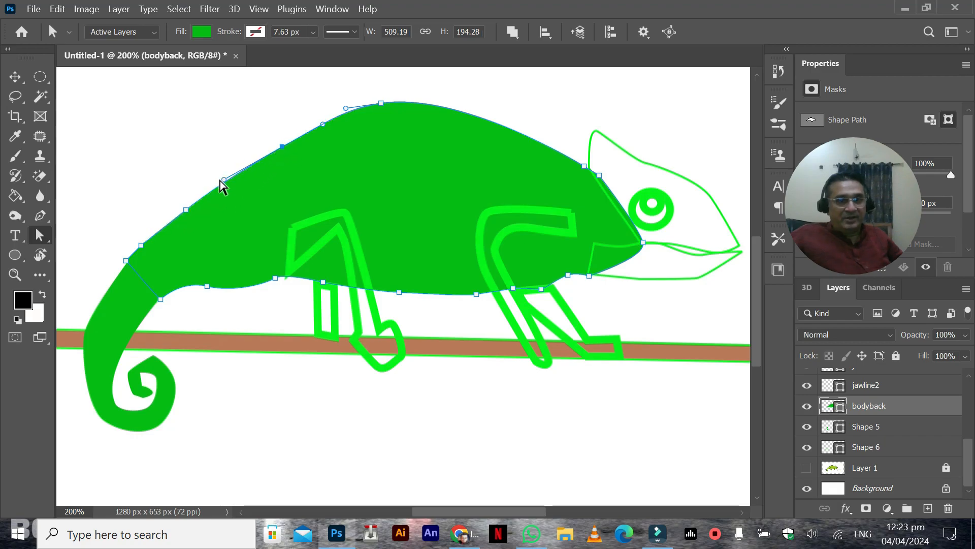
drag(222, 180, 212, 189)
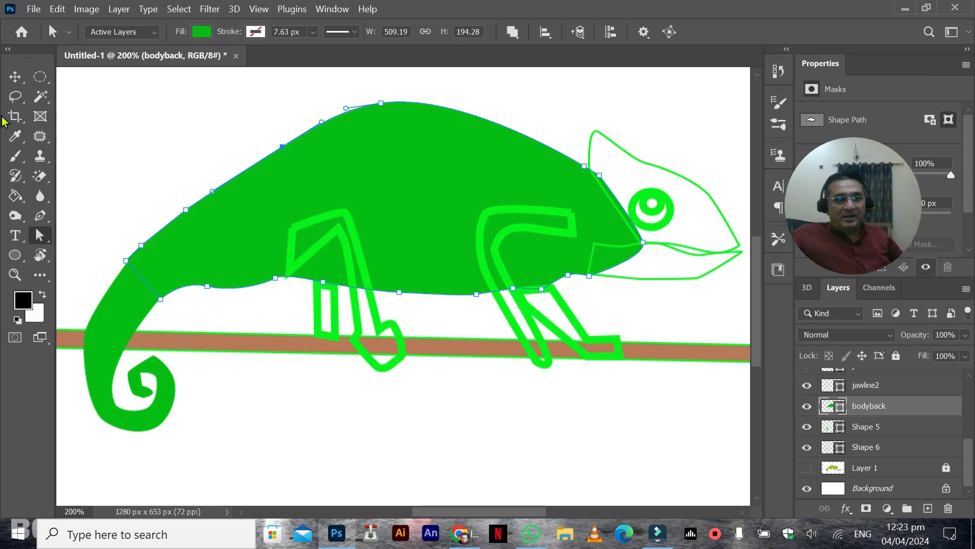
Step: Remove the stroke of the near hind leg, Shape 2, and fill it with the body's green 07bd0f
click(15, 76)
right_click(323, 223)
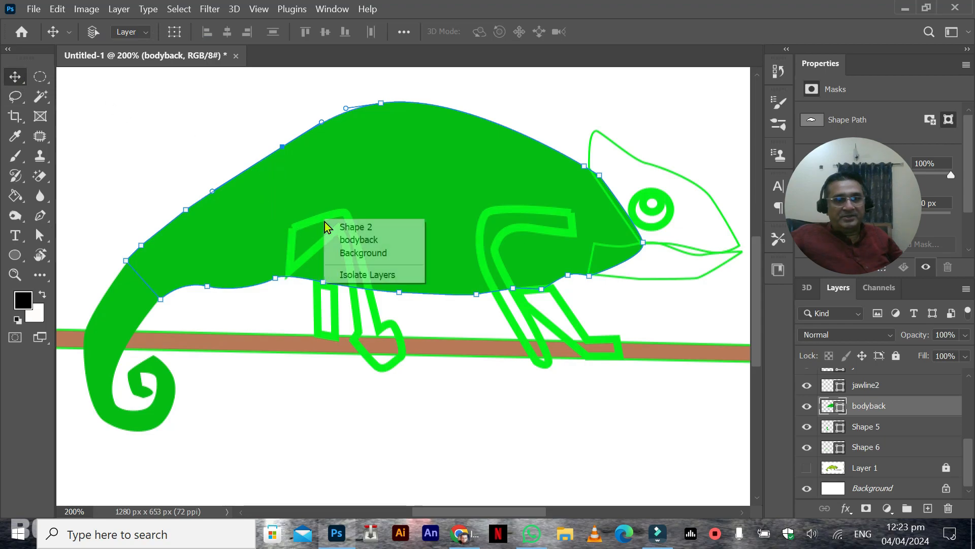
click(356, 228)
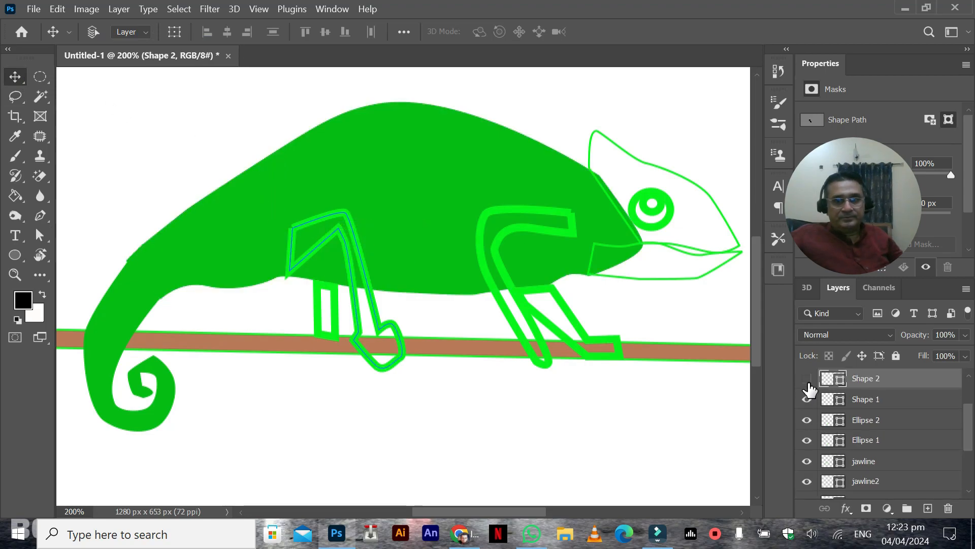
click(807, 383)
double_click(837, 385)
key(Escape)
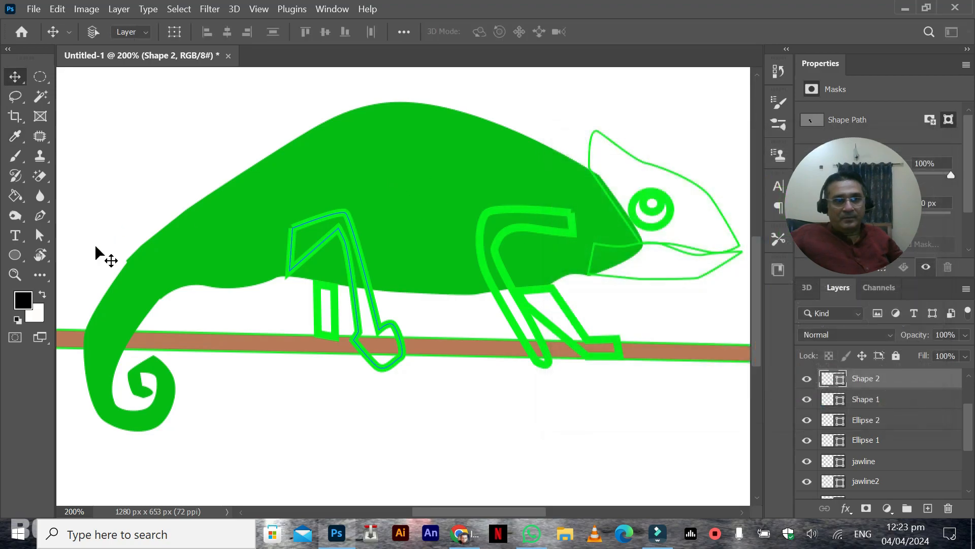
click(40, 235)
click(255, 31)
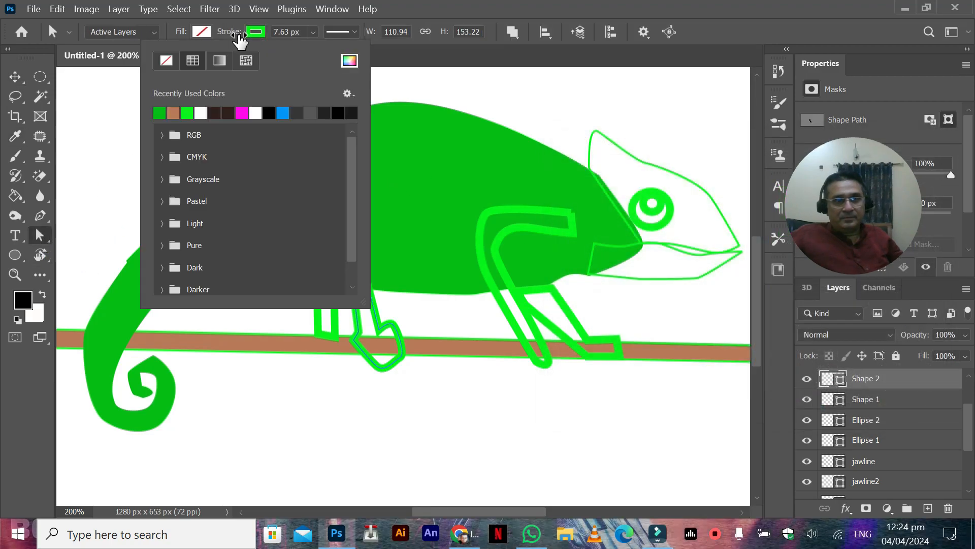
click(163, 58)
click(194, 35)
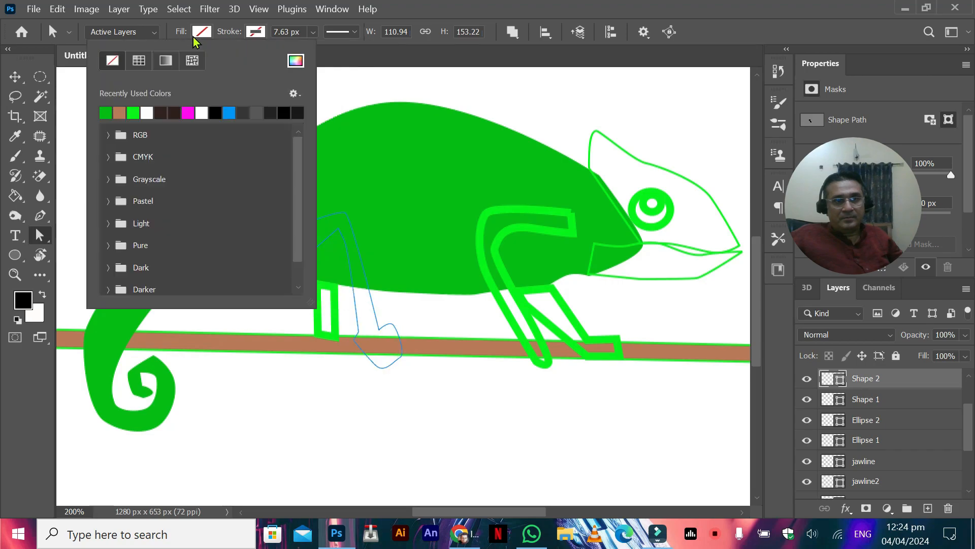
click(105, 112)
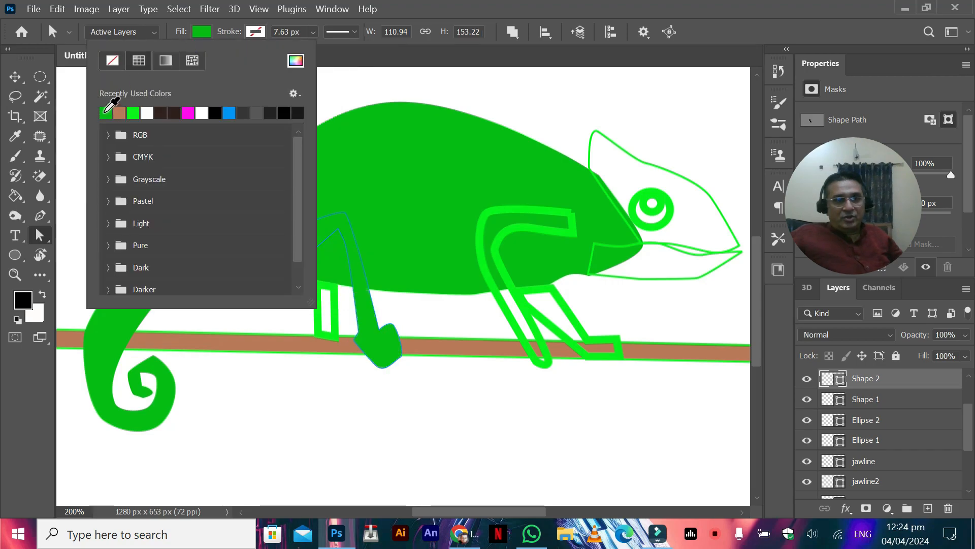
click(528, 27)
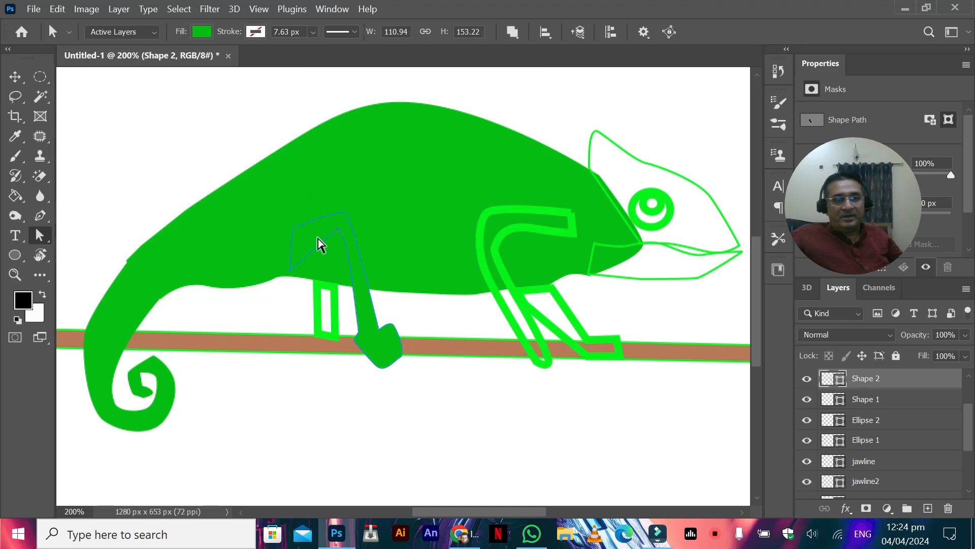
Step: Darken the near hind leg's fill to 03a60a to set it off from the body
click(831, 399)
click(831, 381)
double_click(826, 383)
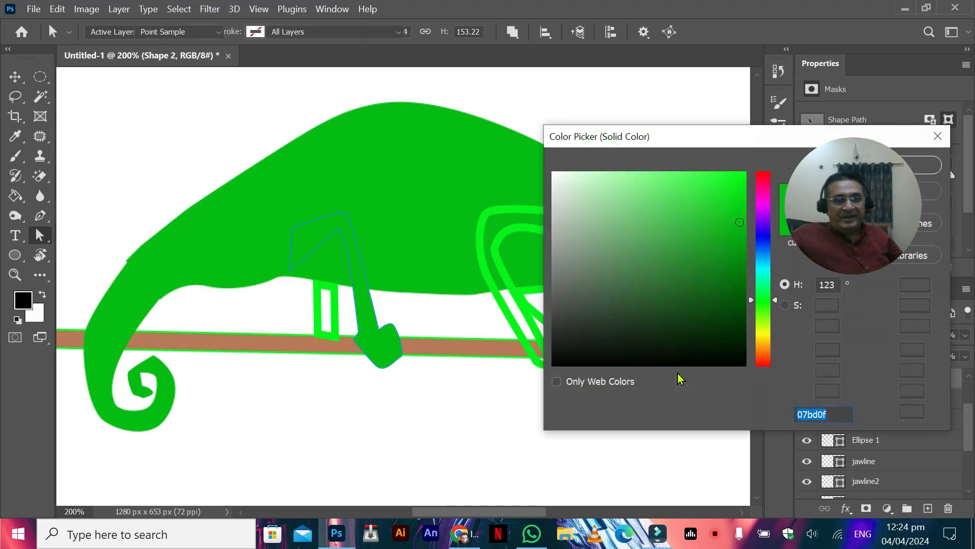
drag(744, 239, 745, 236)
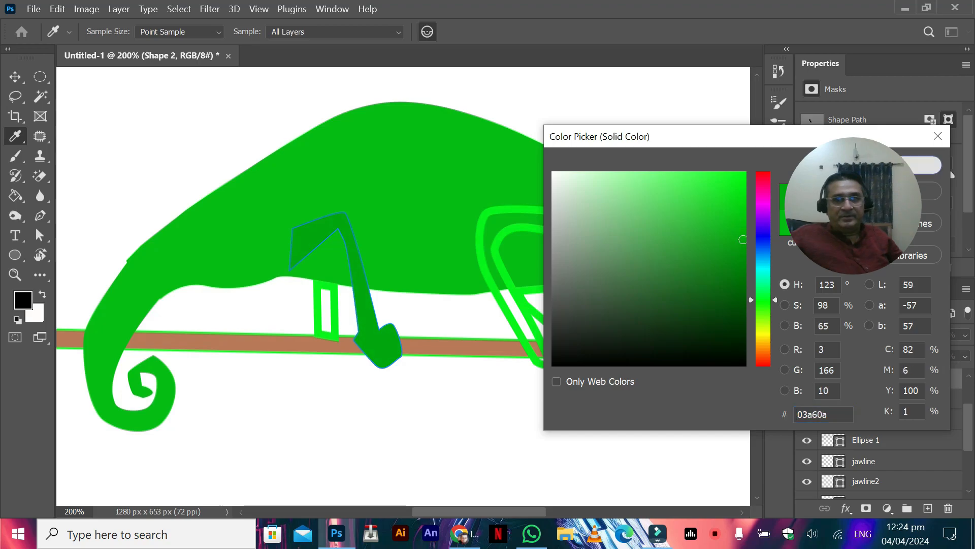
click(922, 165)
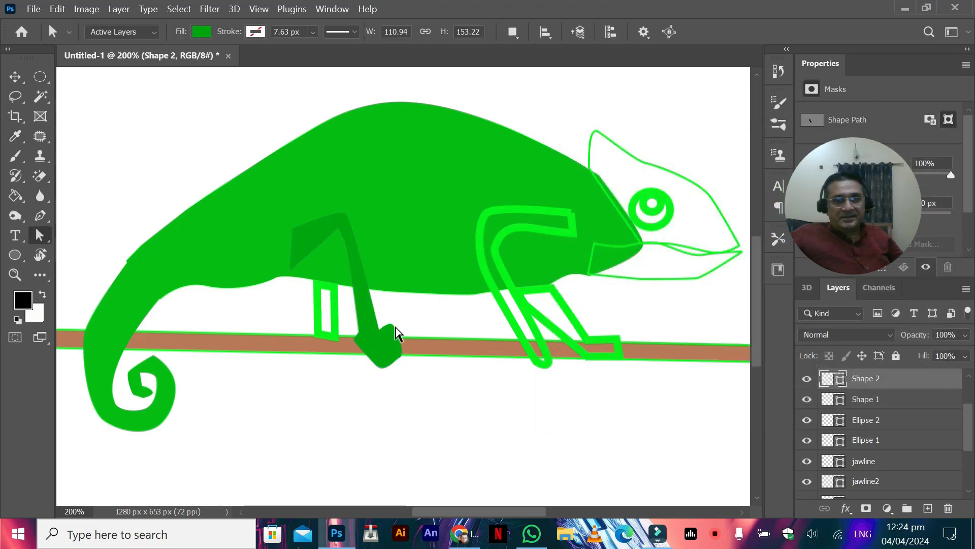
Step: Remove the stroke of the short far hind leg, Shape 3, and fill it with the darker green 03a60a
click(836, 399)
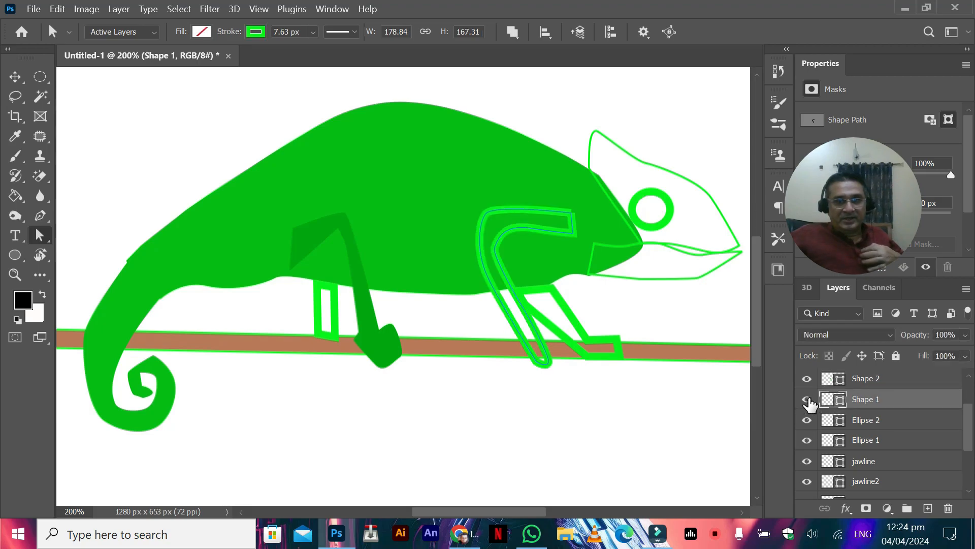
scroll(802, 421, up, 1)
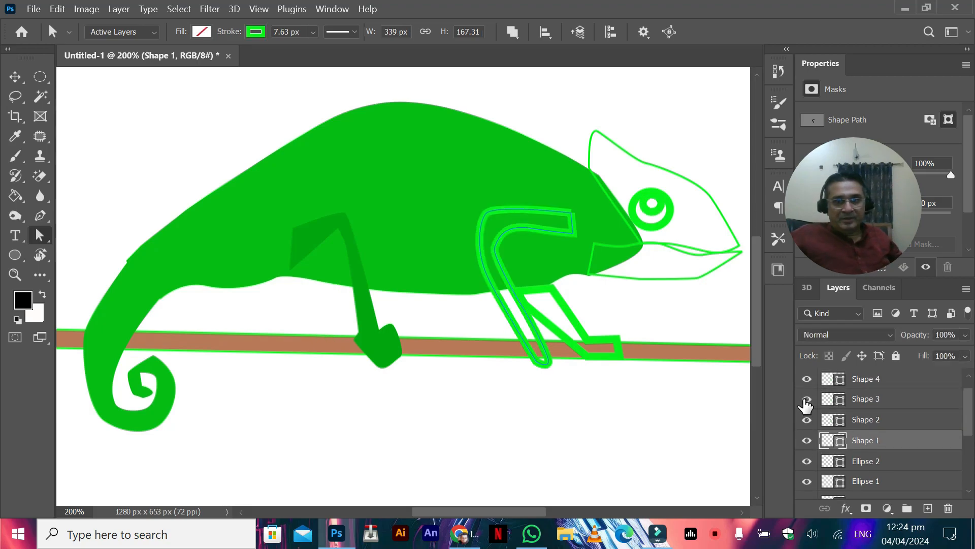
click(837, 400)
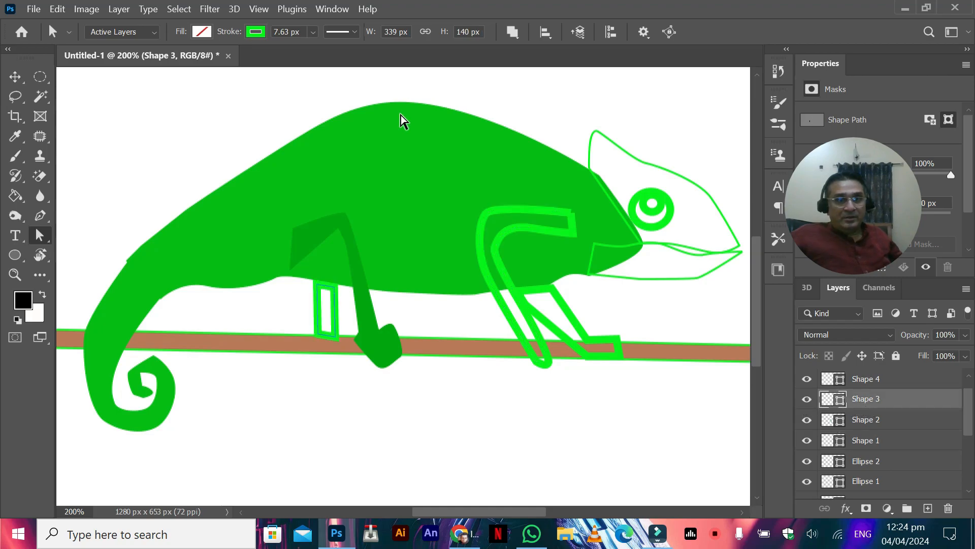
click(260, 34)
click(161, 112)
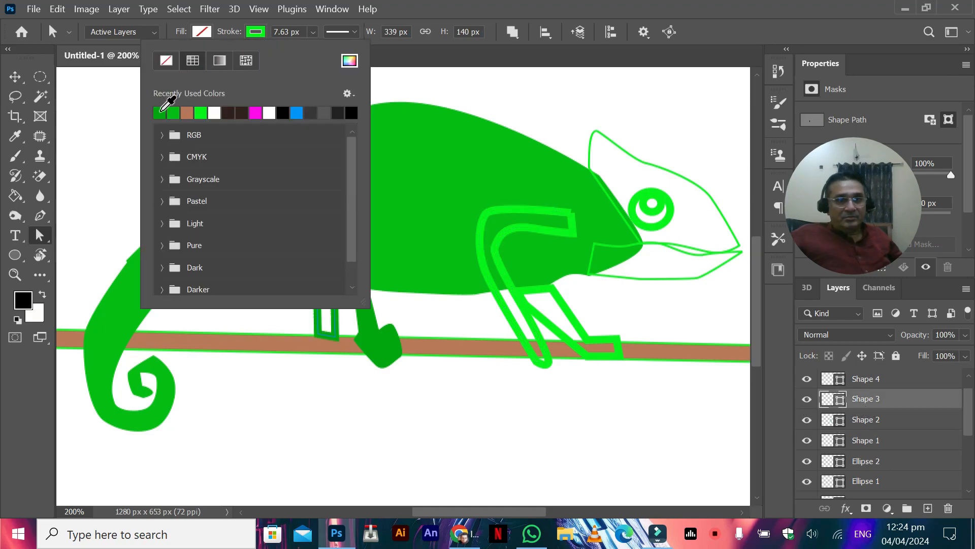
click(221, 41)
click(255, 32)
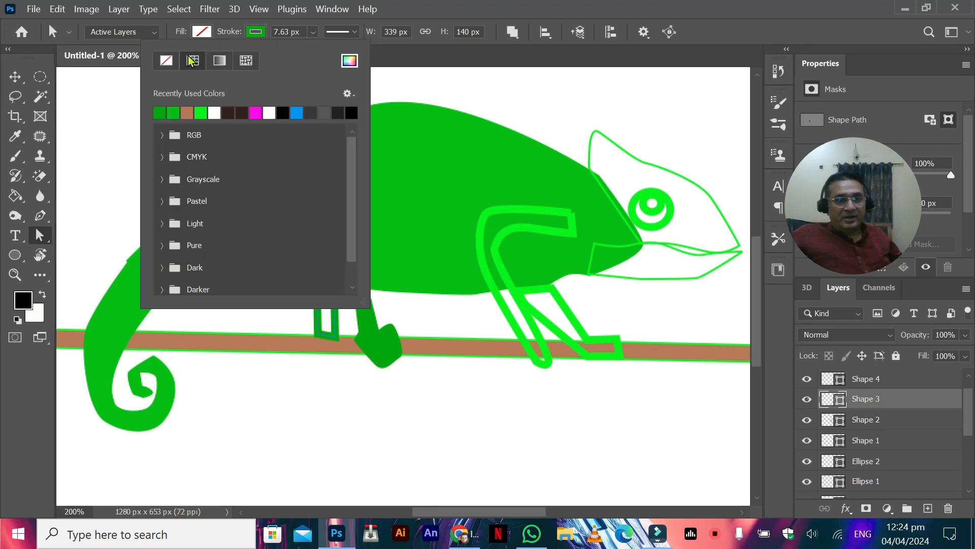
click(161, 62)
click(202, 33)
click(202, 33)
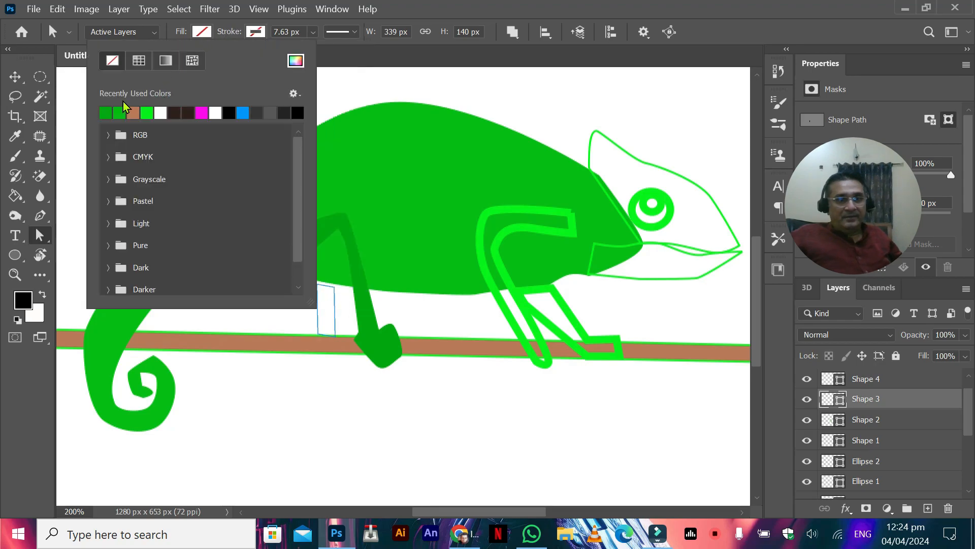
click(105, 113)
Step: Raise the upper anchor points of the short far hind leg, Shape 3, to meet the belly, making it about 55 px tall
click(35, 227)
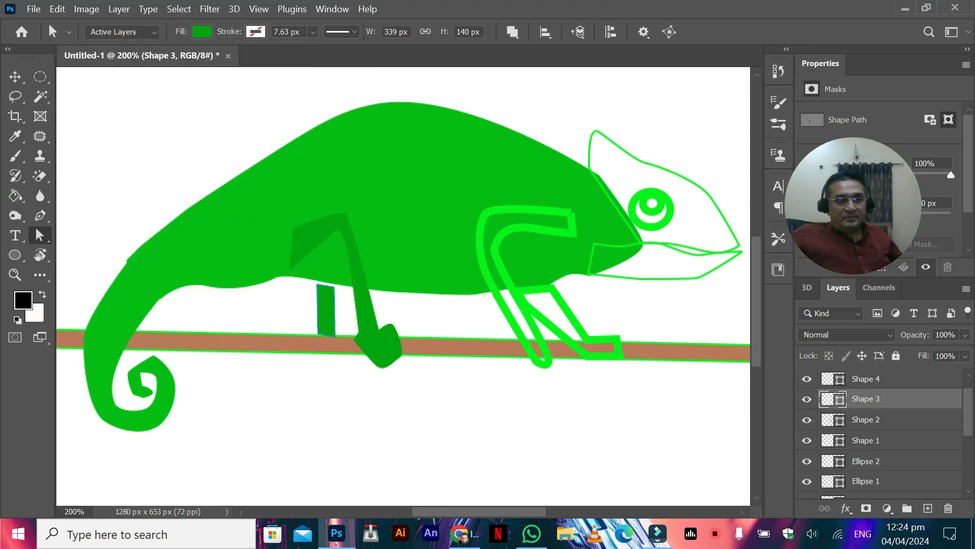
click(325, 303)
click(335, 287)
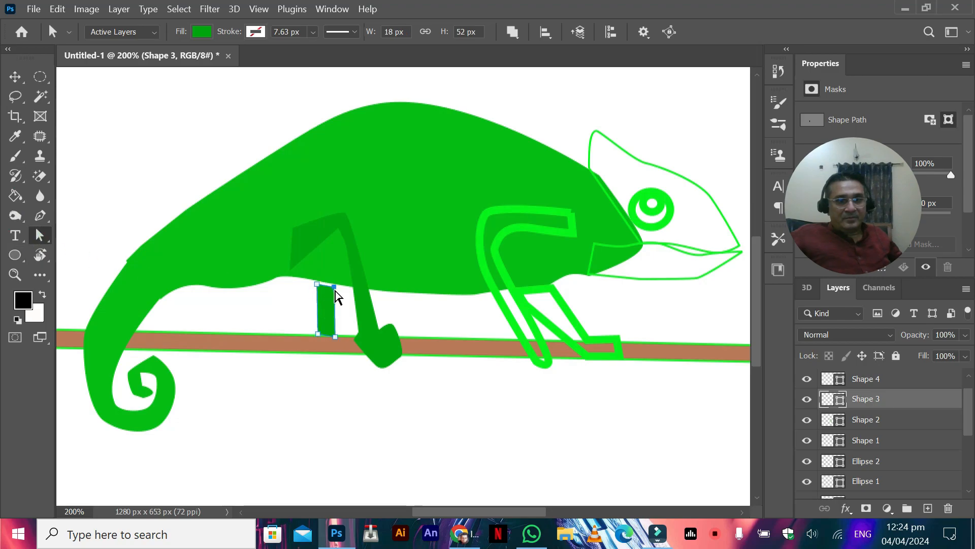
drag(337, 287, 316, 277)
click(317, 334)
click(337, 277)
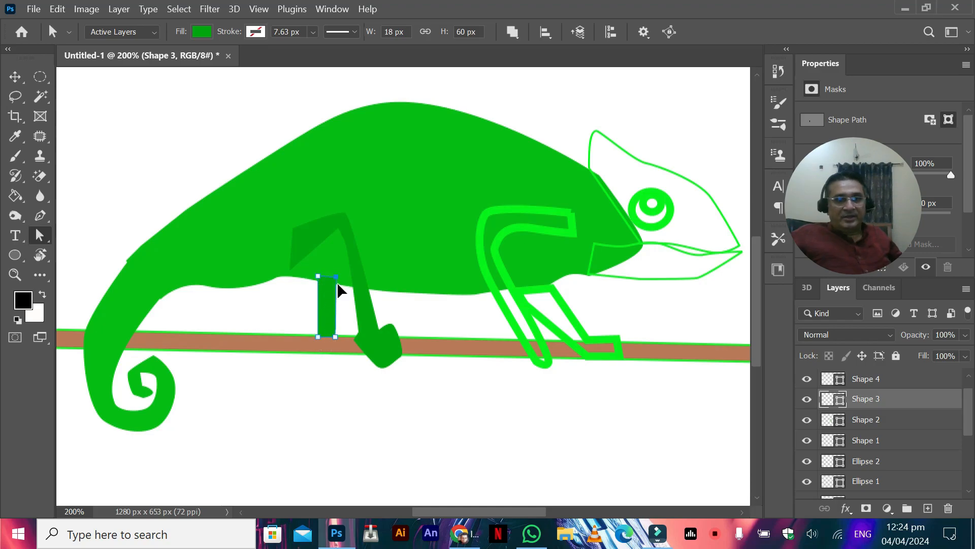
drag(318, 278, 317, 280)
click(138, 273)
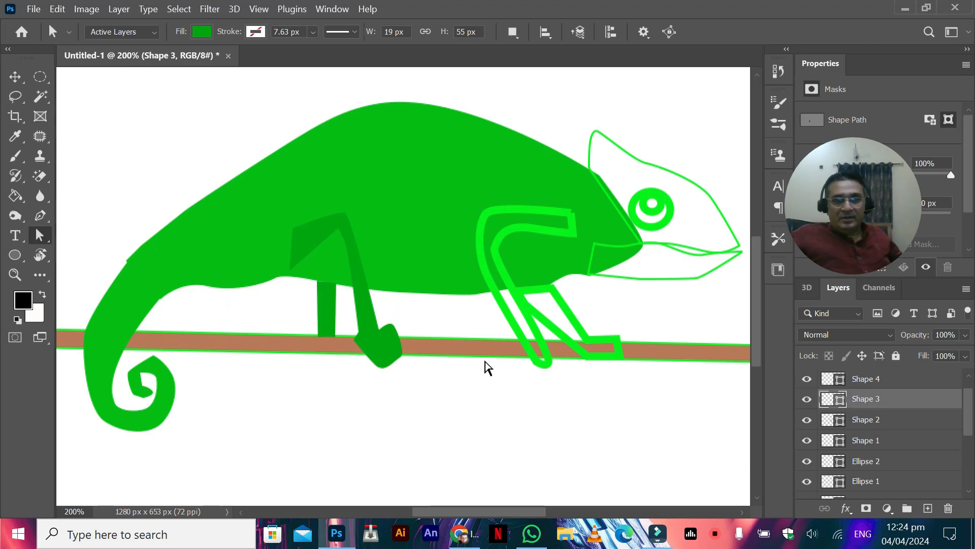
Step: Remove the green stroke from the brown branch, Shape 6
scroll(825, 490, down, 5)
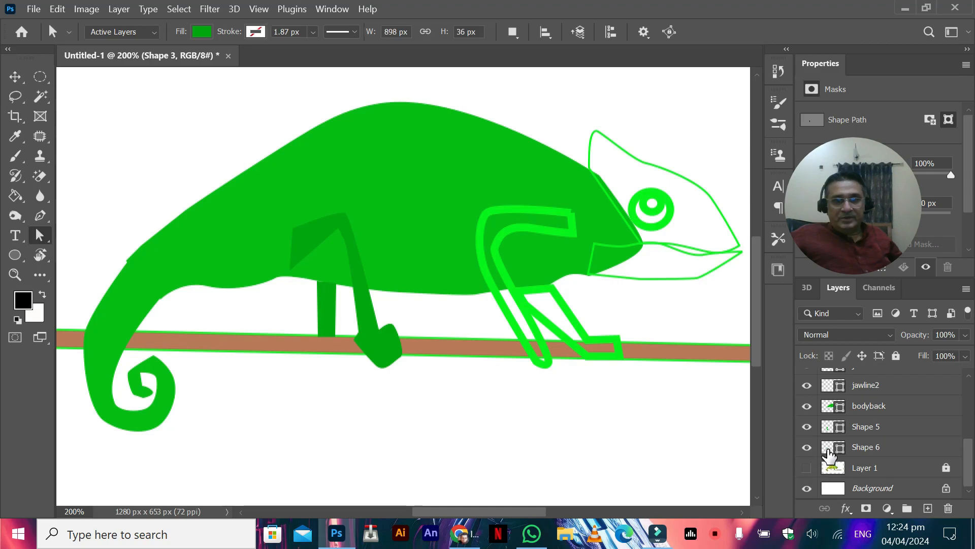
click(829, 449)
click(259, 32)
click(161, 59)
Step: Fill the near front leg, Shape 1, with the hind legs' darker green and remove its stroke
click(15, 77)
right_click(500, 264)
click(514, 271)
double_click(833, 378)
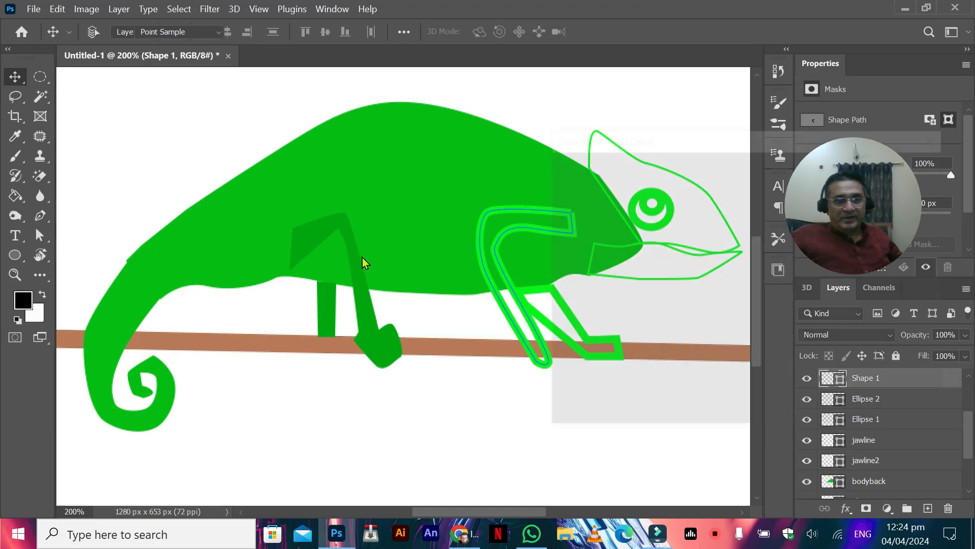
click(920, 165)
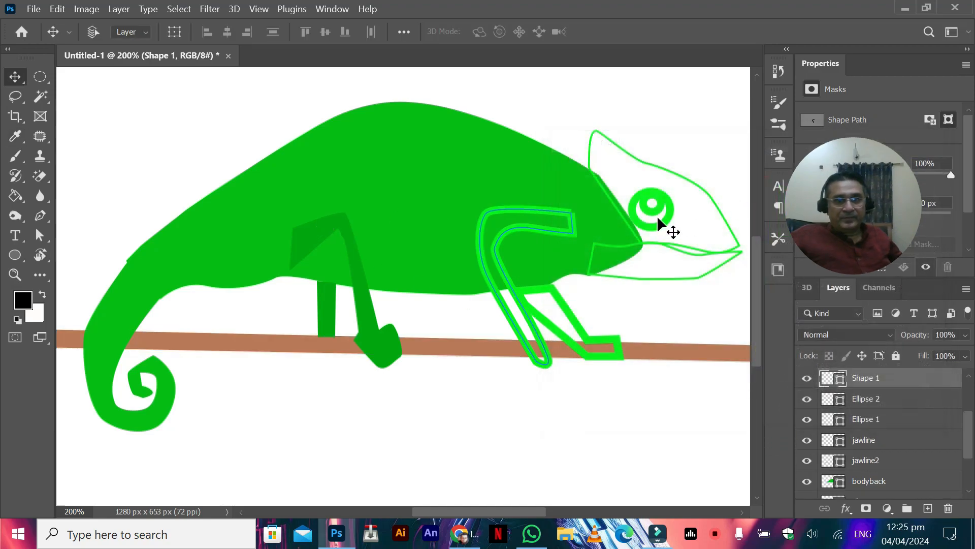
click(40, 235)
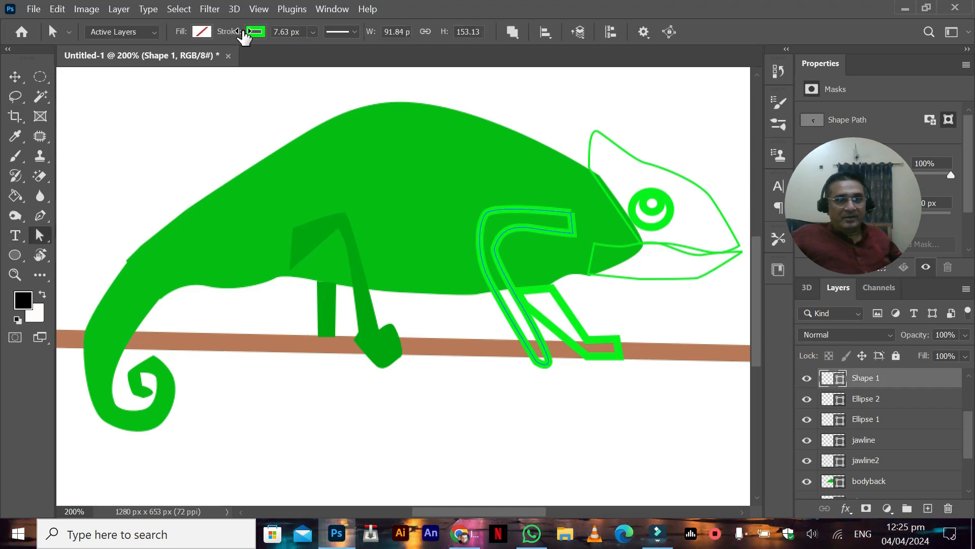
click(207, 32)
click(106, 111)
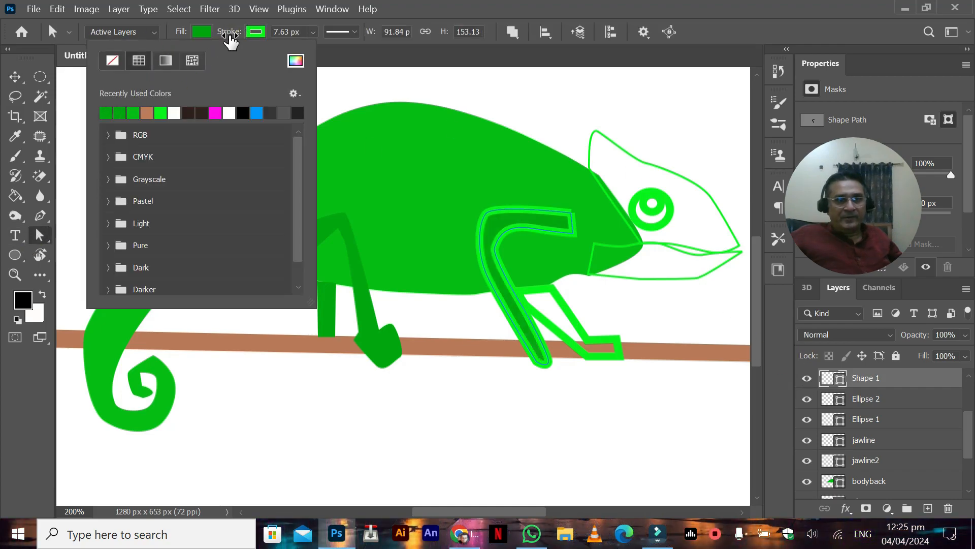
click(256, 33)
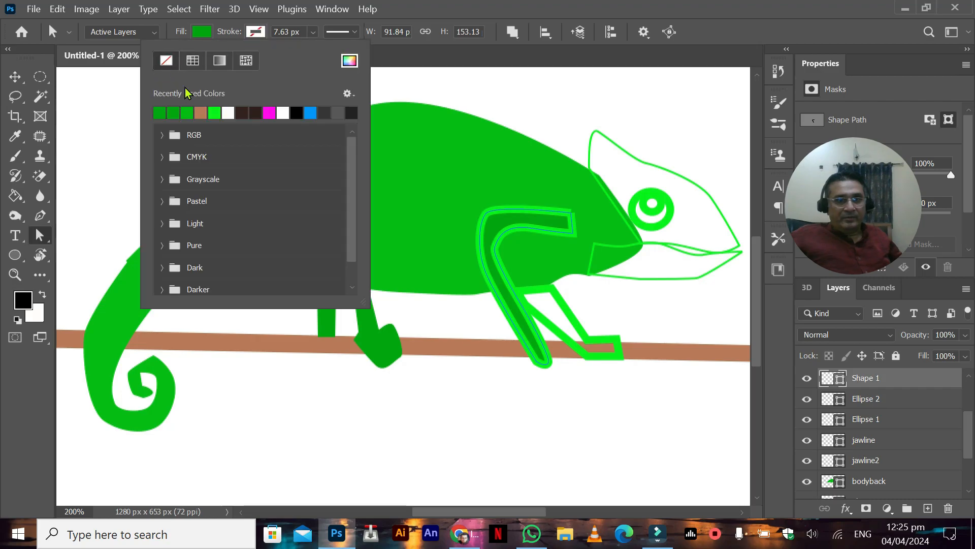
click(167, 61)
Step: Fill the far front leg, Shape 4, with the same darker green and remove its stroke
key(v)
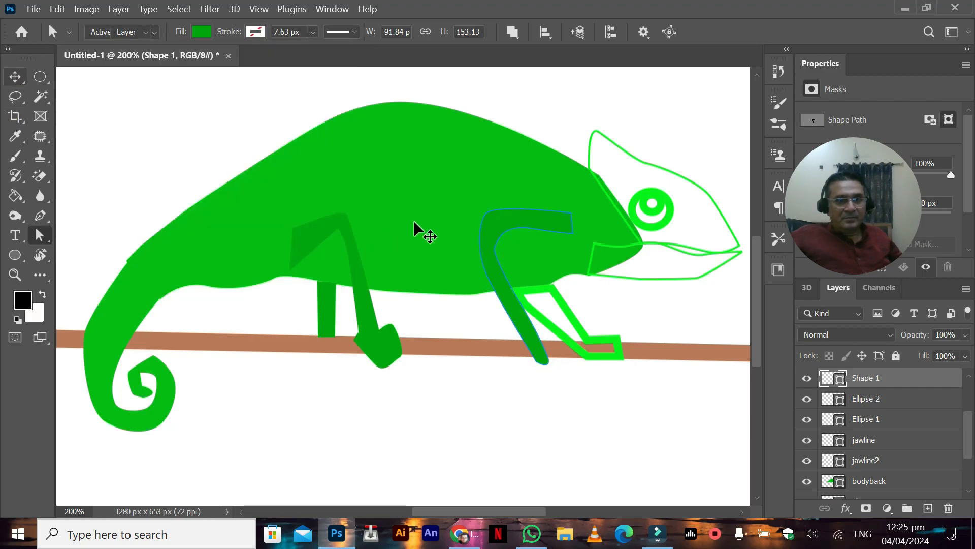
right_click(550, 334)
click(572, 331)
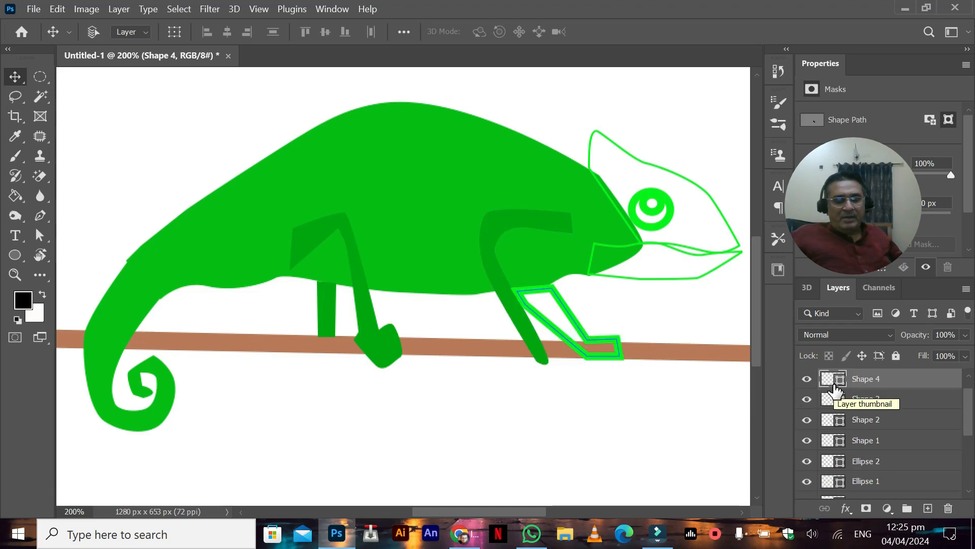
key(a)
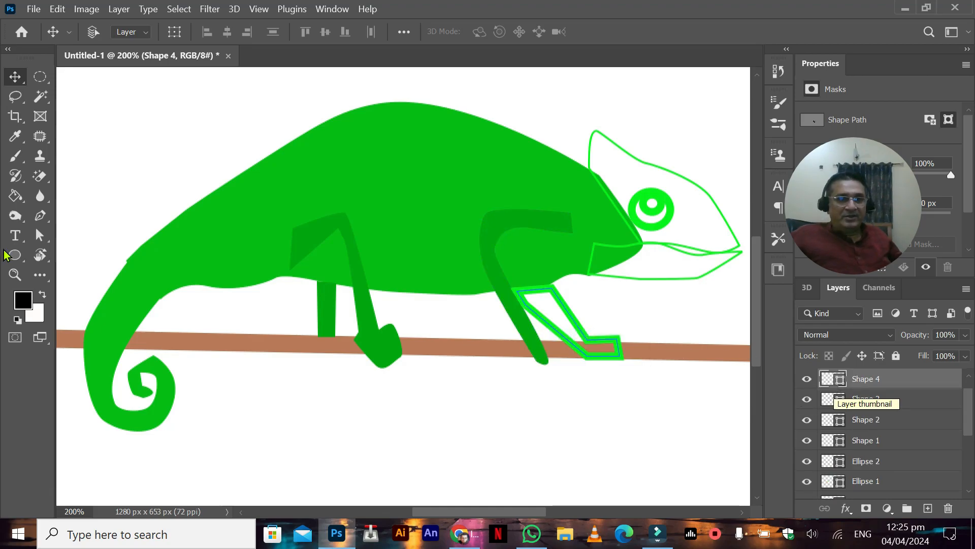
click(203, 32)
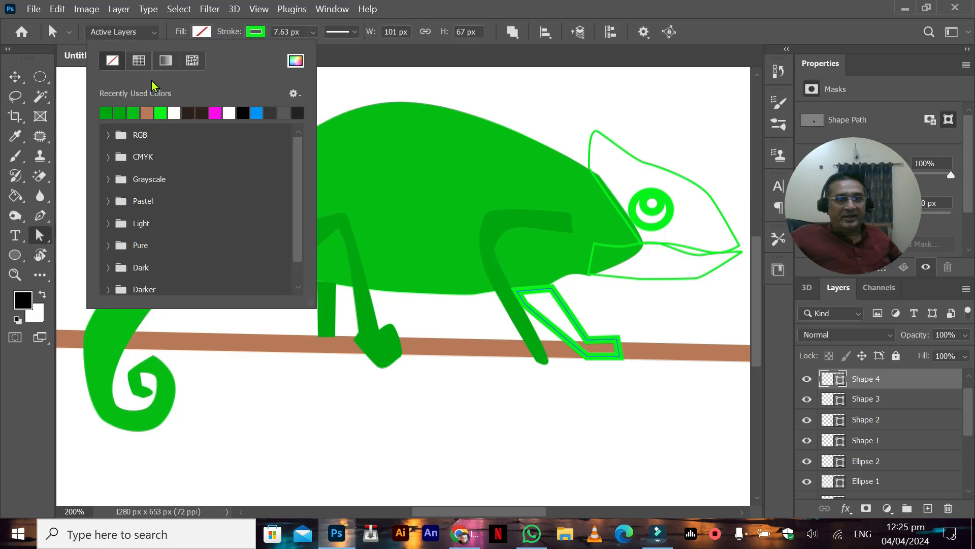
click(106, 112)
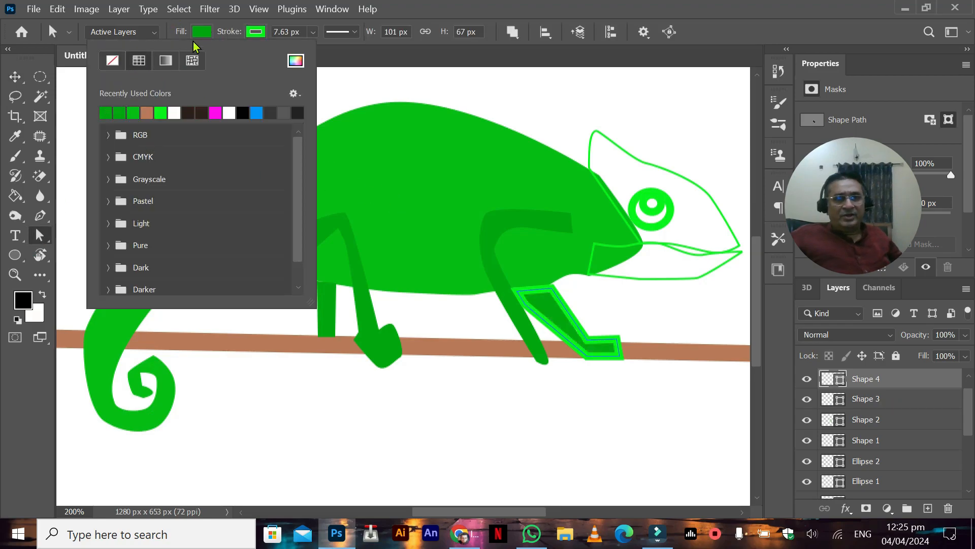
click(256, 32)
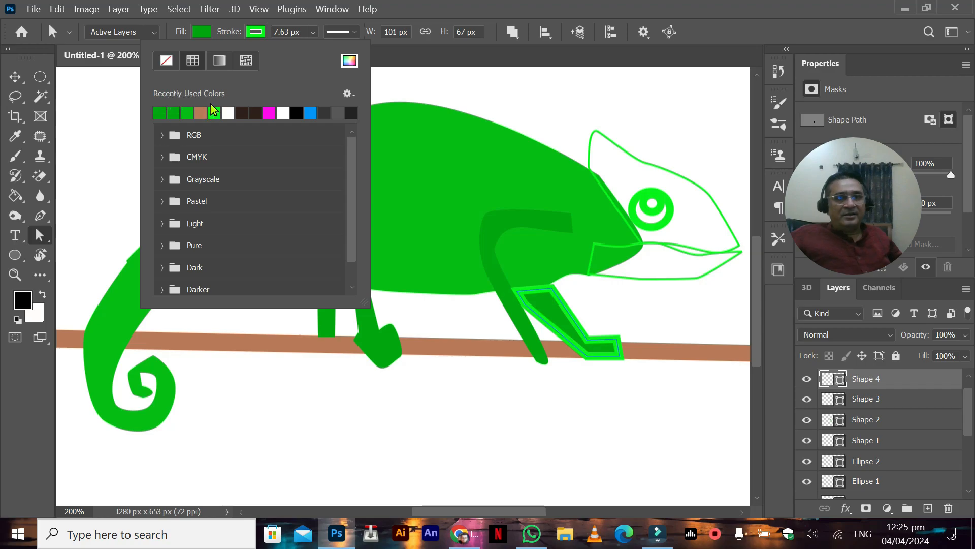
click(166, 60)
Step: Extend the top of the far front leg, Shape 4, up into the body and move its layer directly below Shape 5
click(15, 77)
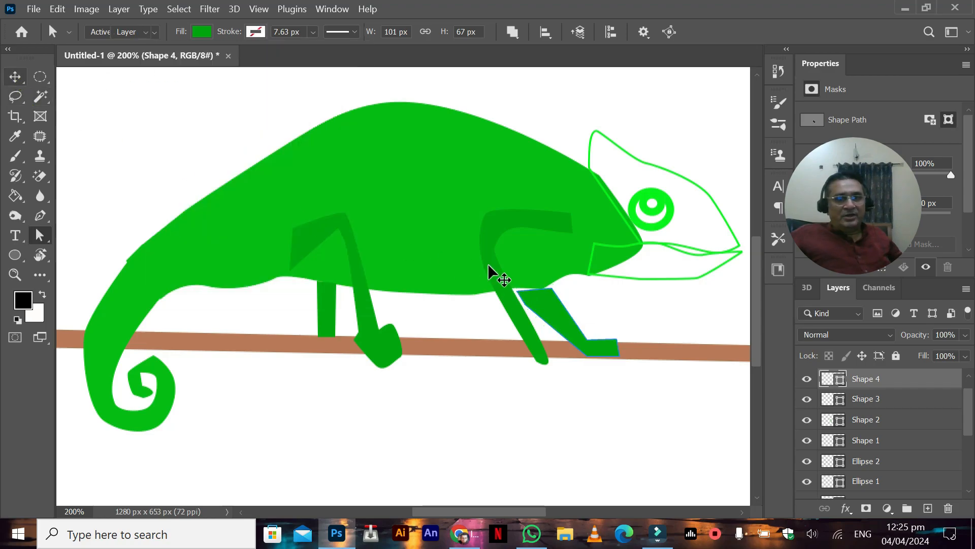
right_click(538, 306)
click(538, 308)
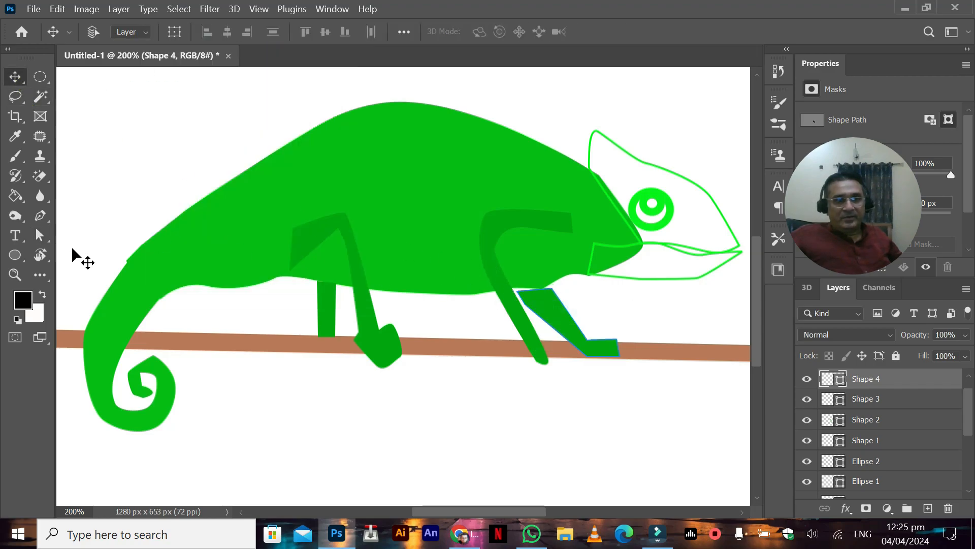
click(40, 235)
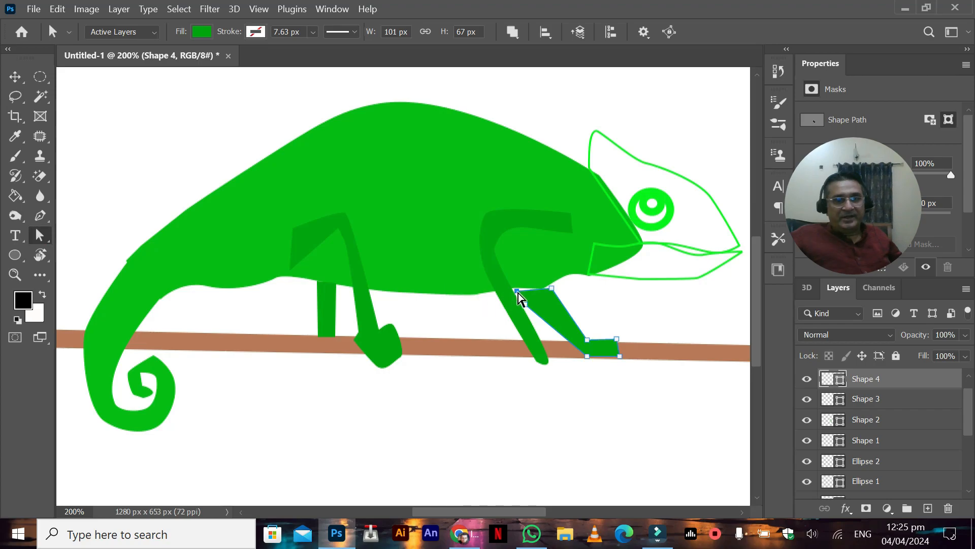
drag(553, 285, 553, 281)
drag(833, 380, 862, 482)
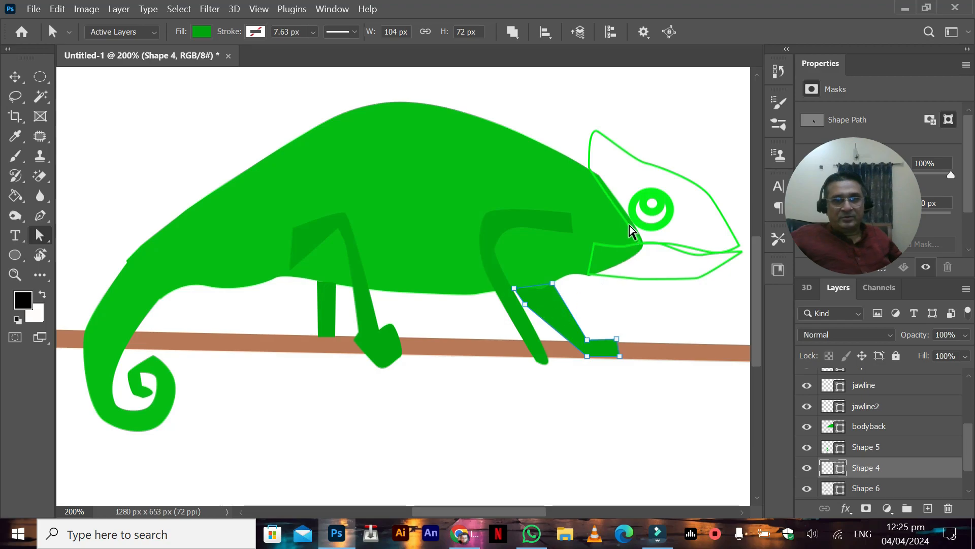
click(592, 159)
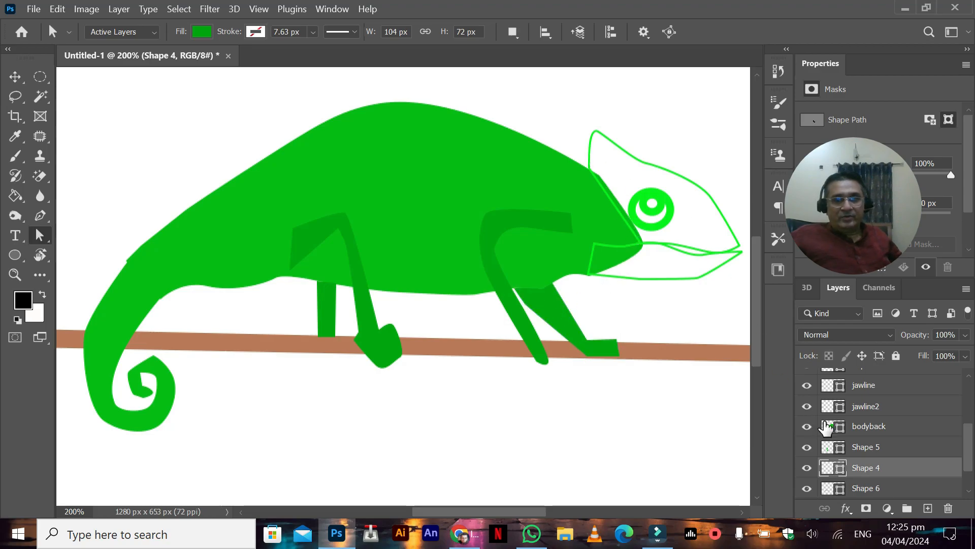
Step: Fill the upper head shape, jawline2, with the legs' darker green
scroll(863, 432, up, 5)
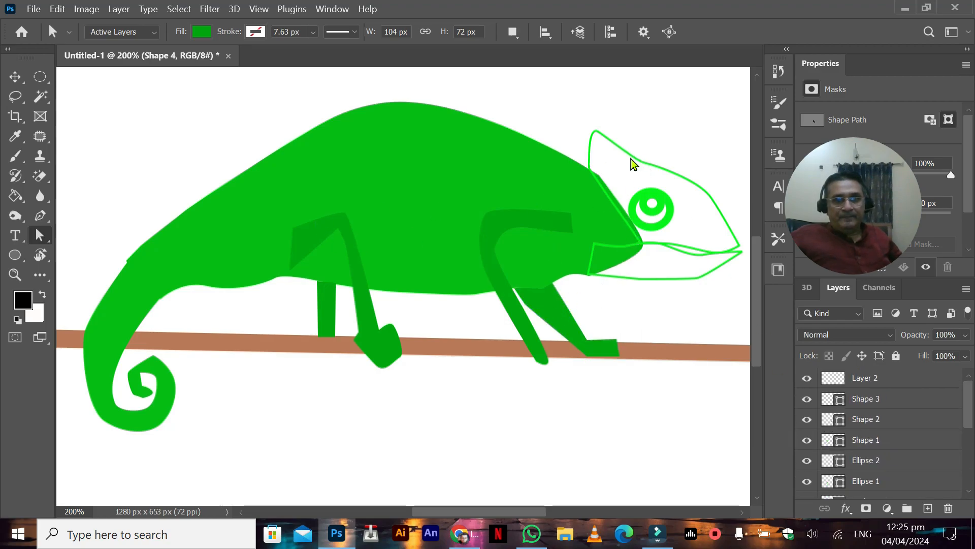
right_click(632, 158)
click(16, 82)
click(841, 404)
scroll(838, 460, down, 5)
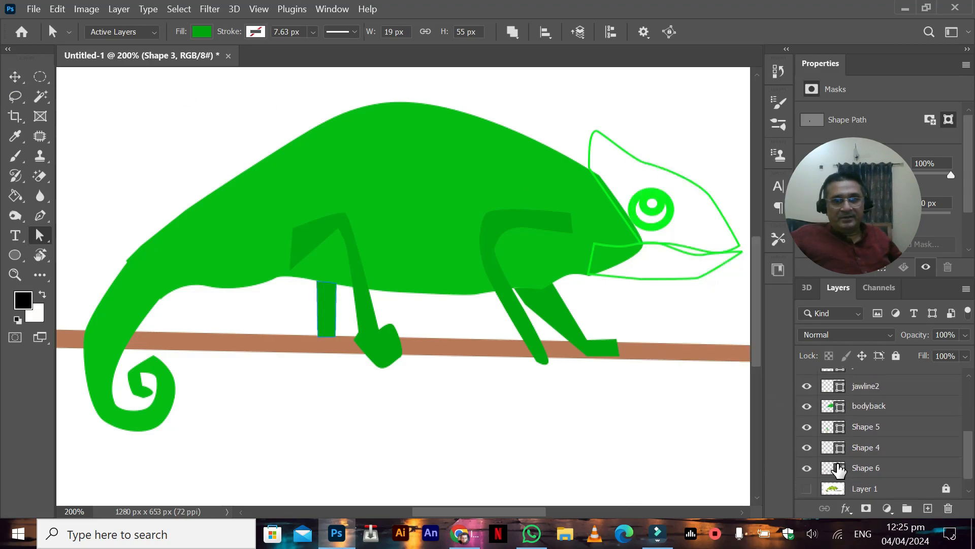
scroll(835, 416, up, 1)
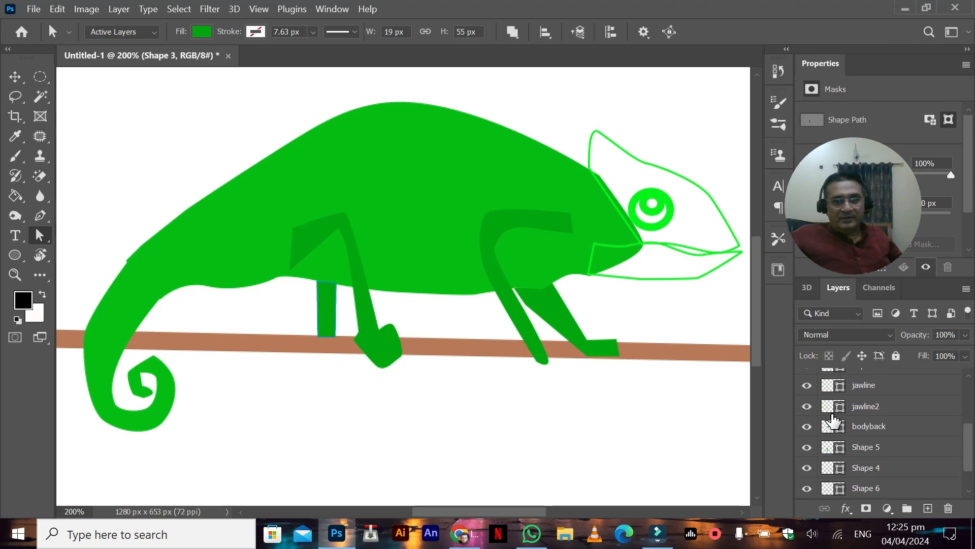
click(832, 419)
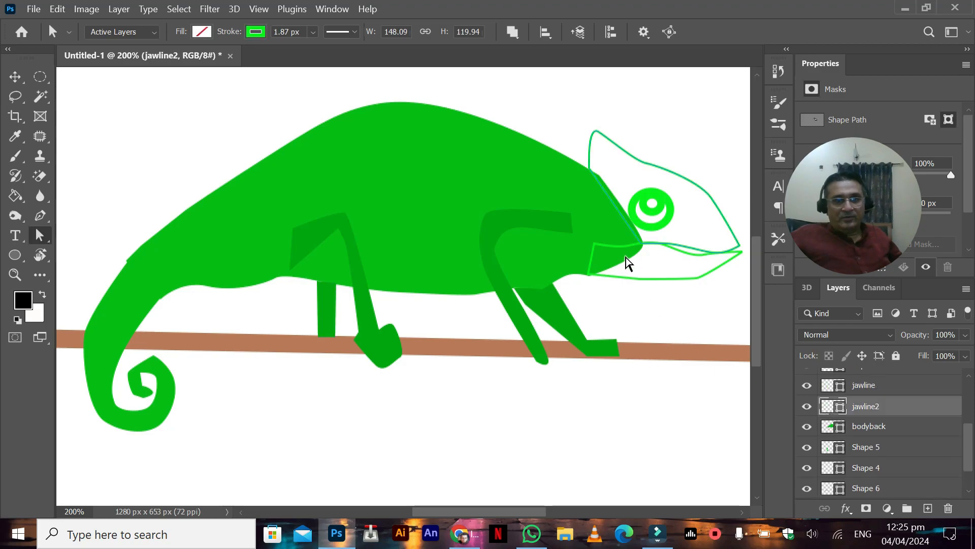
double_click(833, 406)
click(929, 191)
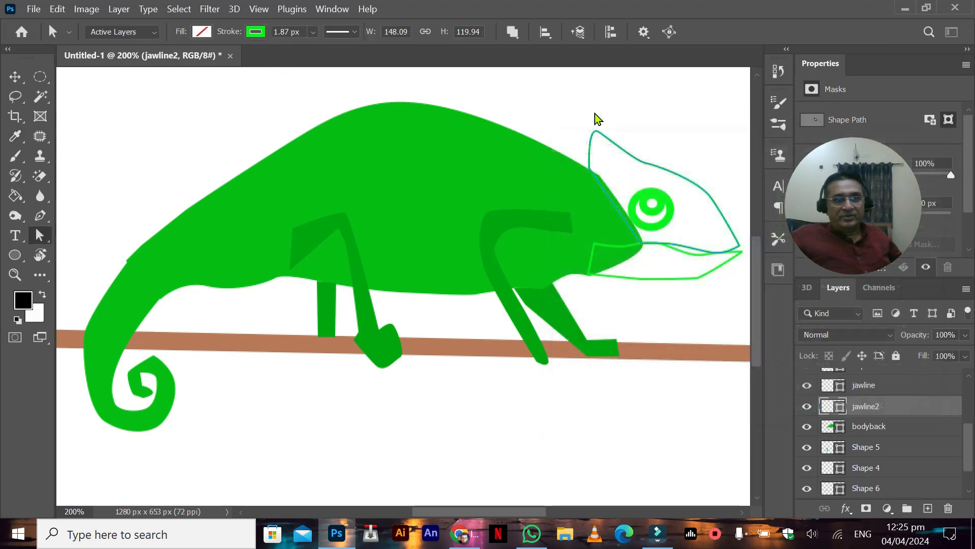
click(201, 32)
click(105, 109)
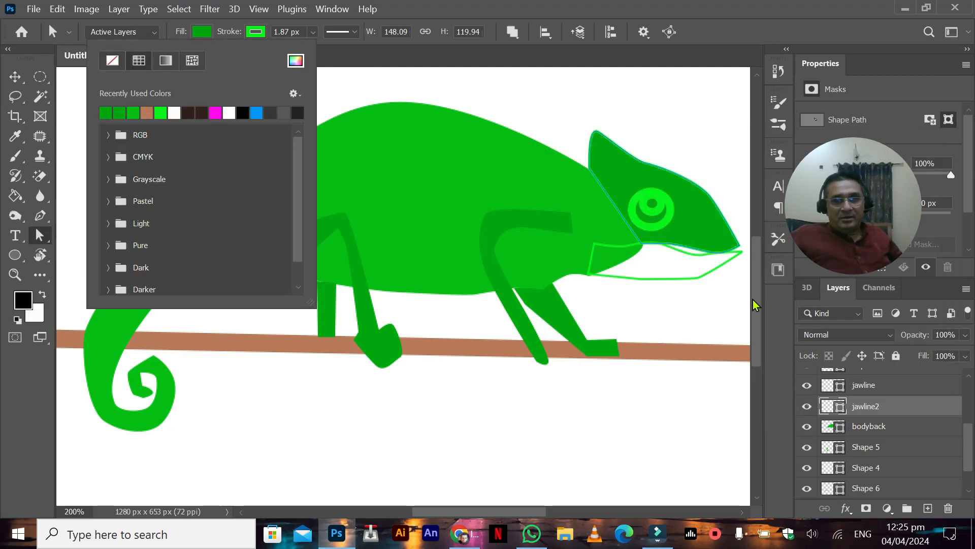
Step: Fill the lower jaw shape, jawline, with the darker green used for the upper head
click(831, 394)
click(828, 390)
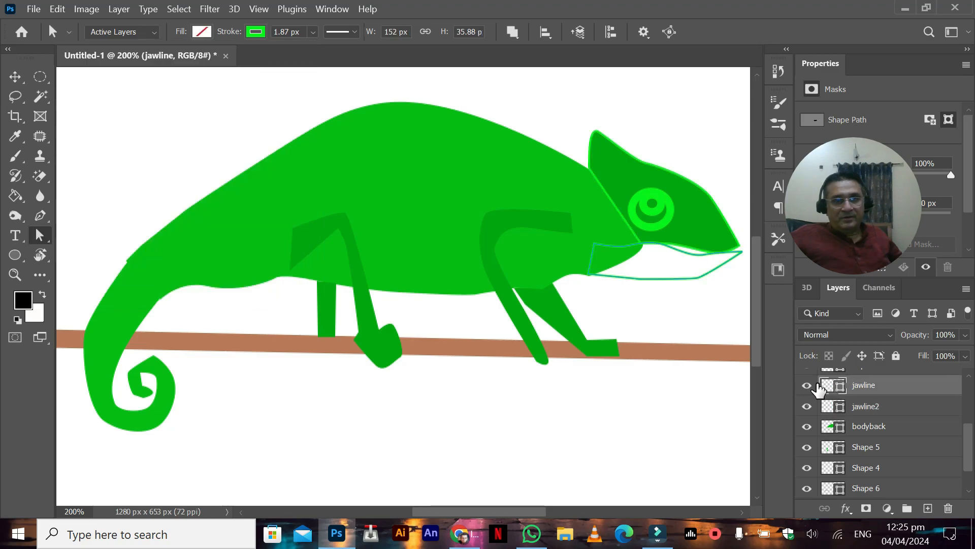
click(202, 33)
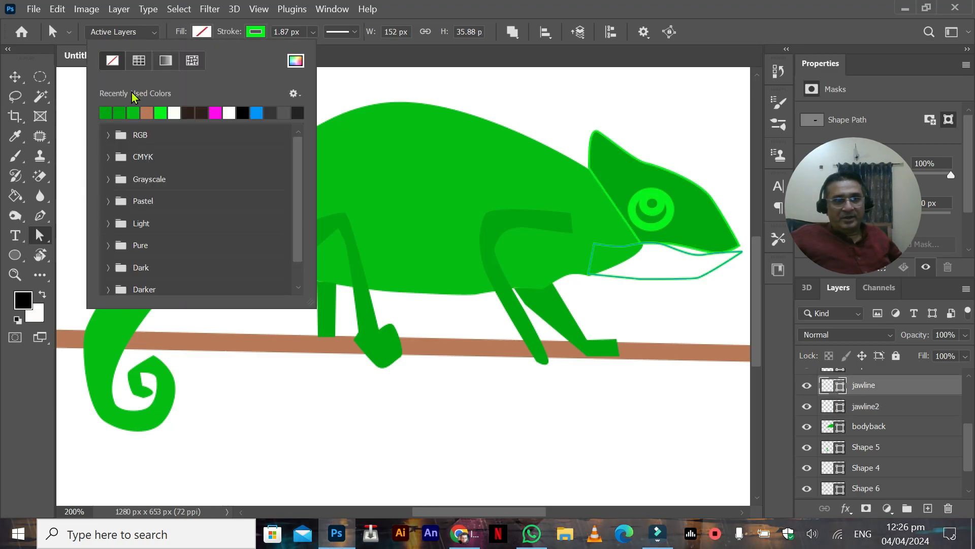
click(105, 112)
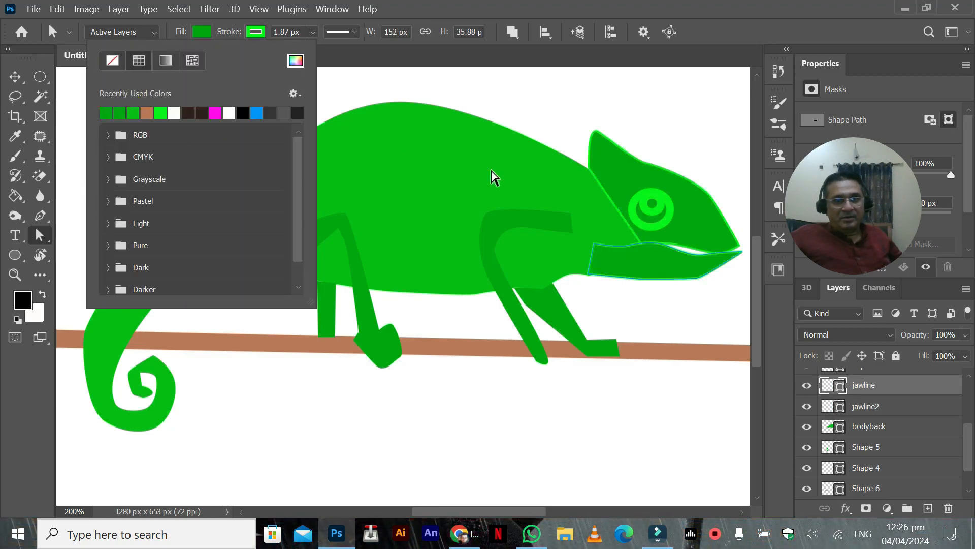
click(649, 214)
Step: Set both the stroke and the fill of the eye's outer circle, Ellipse 1, to white
scroll(832, 409, down, 1)
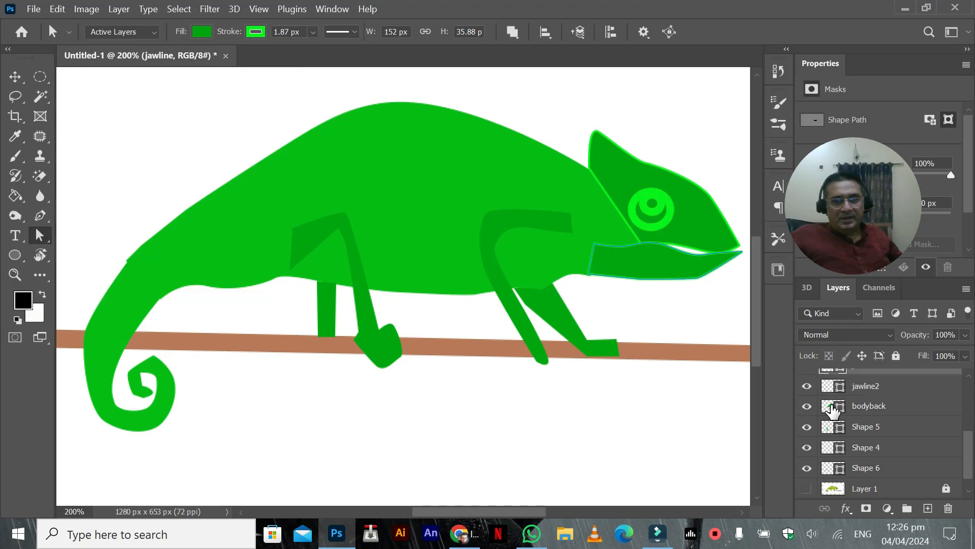
scroll(831, 402, up, 4)
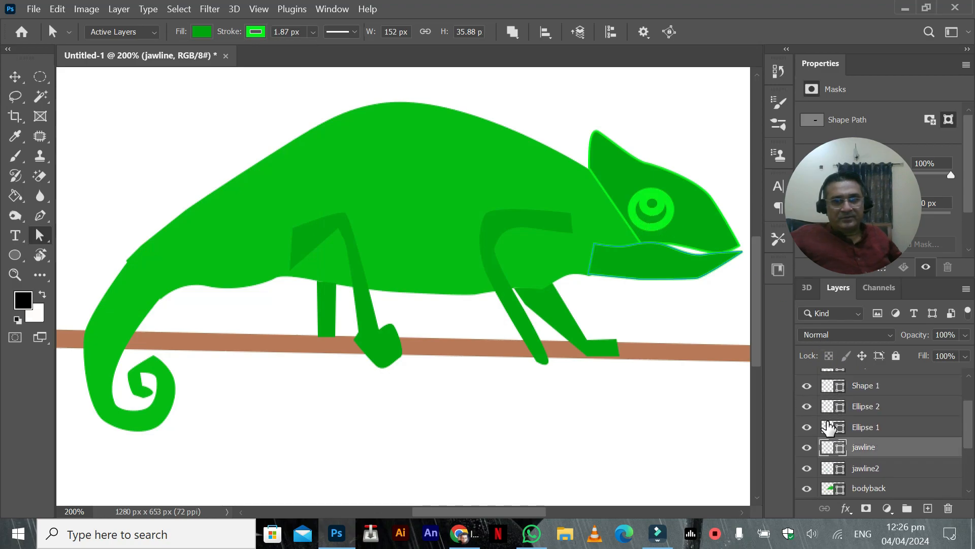
click(806, 427)
click(807, 427)
click(832, 428)
click(255, 32)
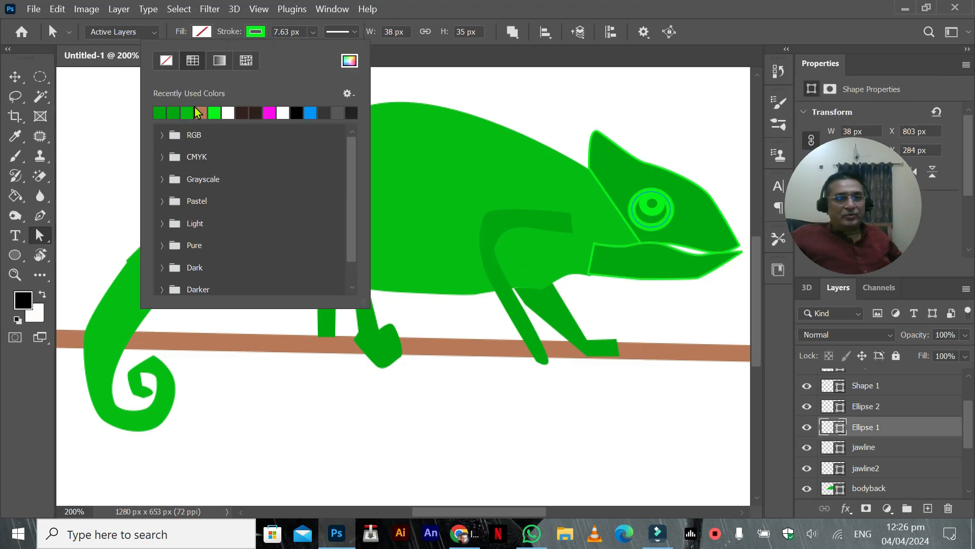
click(228, 112)
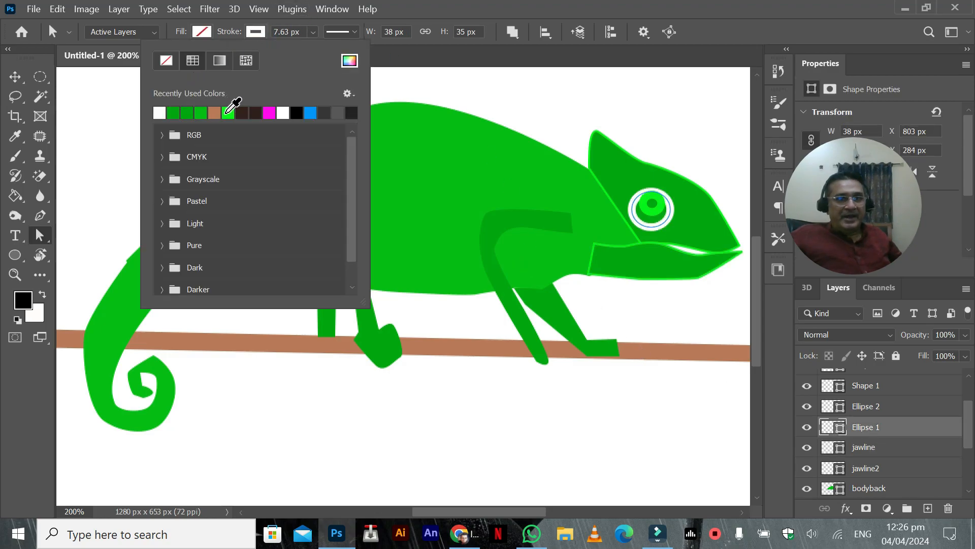
click(201, 31)
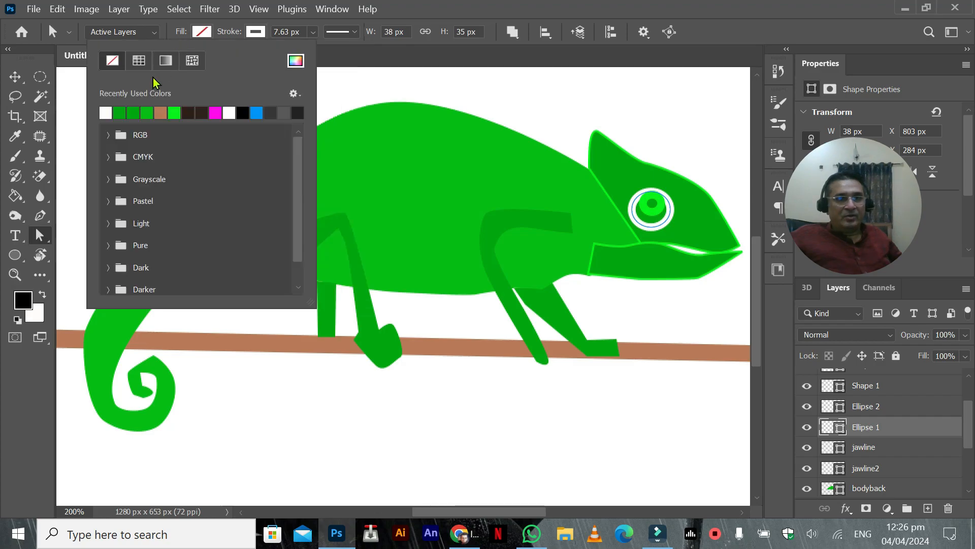
click(107, 110)
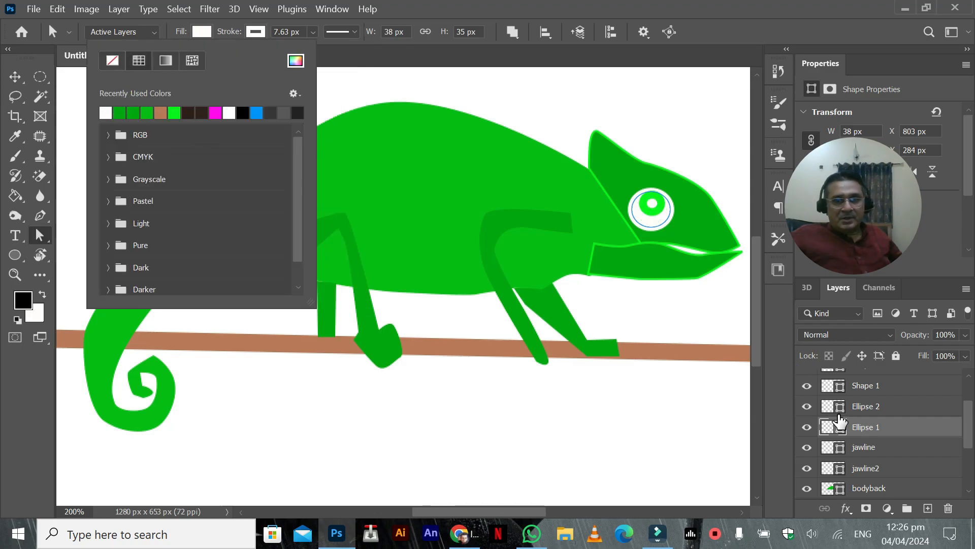
Step: Fill the eye's inner circle, Ellipse 2, with black
click(828, 413)
click(828, 413)
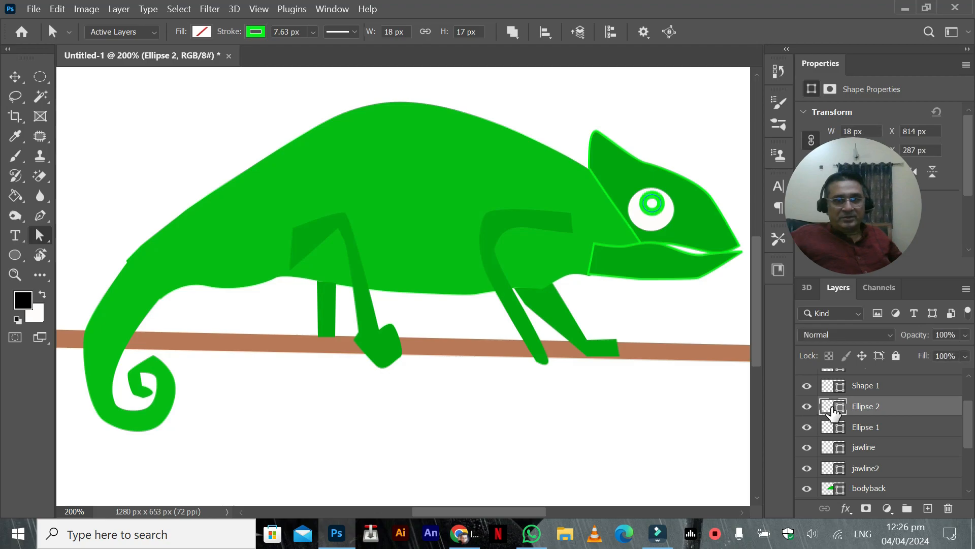
double_click(833, 412)
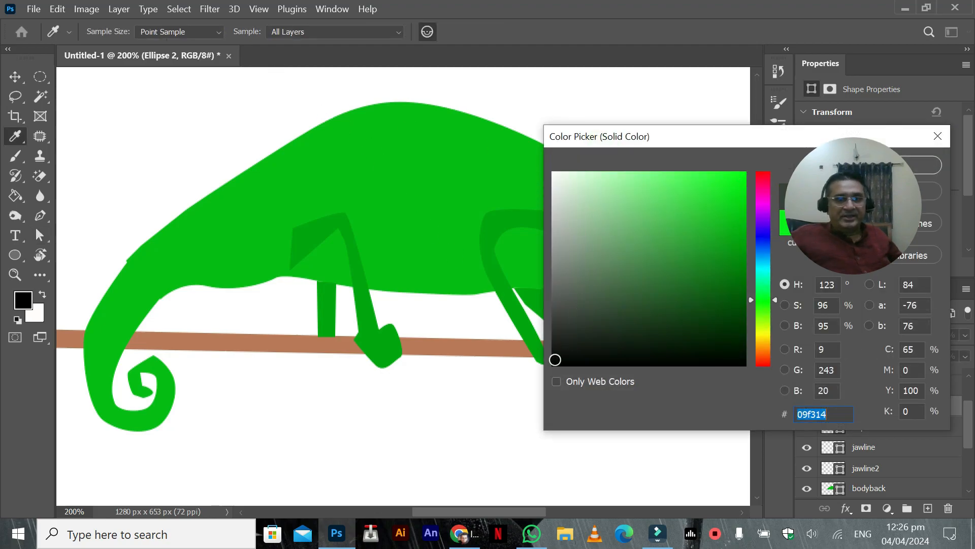
key(Escape)
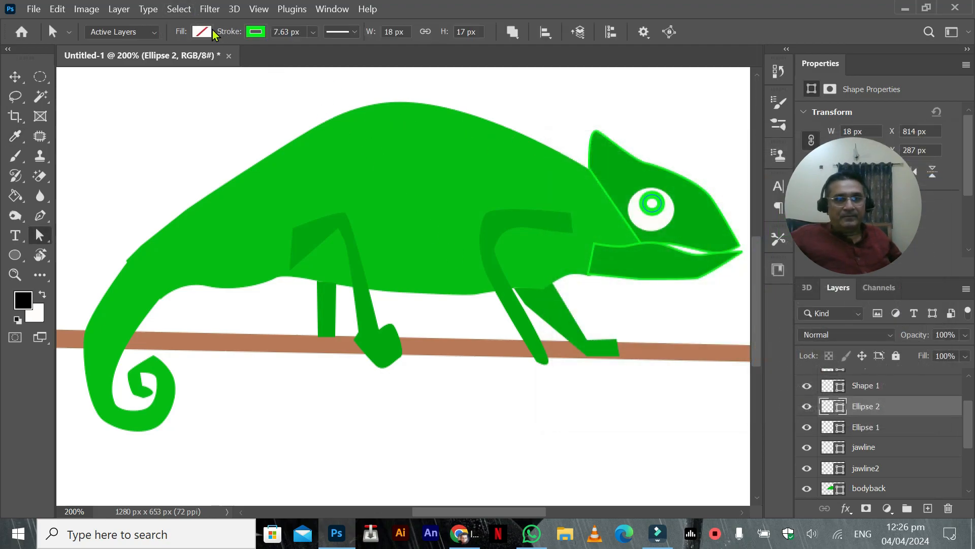
click(202, 31)
click(105, 112)
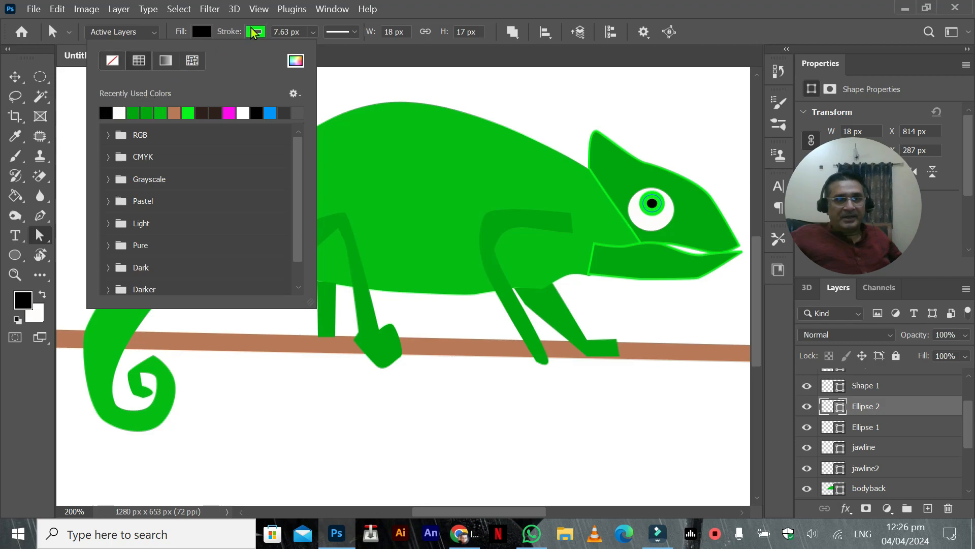
Step: Give the eye's inner circle, Ellipse 2, a darker green stroke and thin it to 3.79 px
click(253, 33)
click(173, 112)
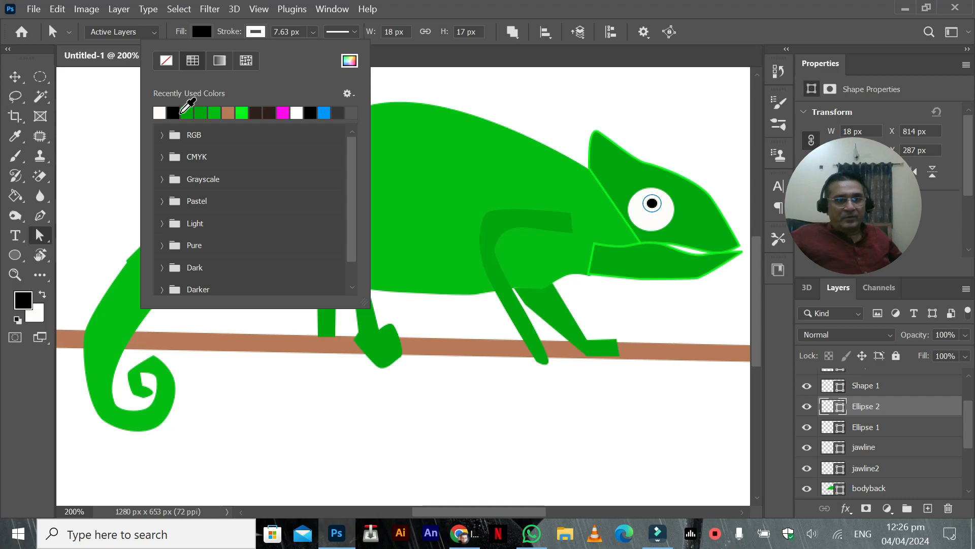
click(198, 111)
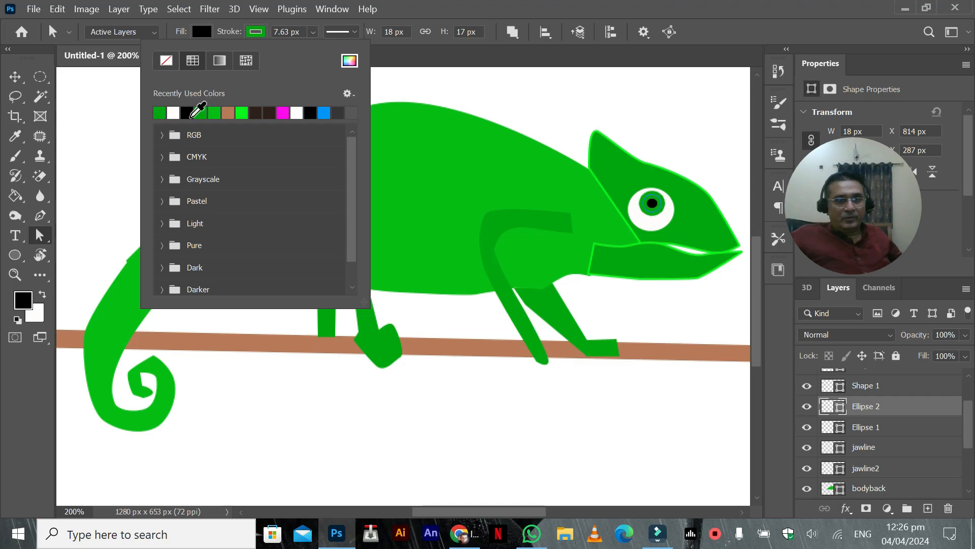
click(313, 31)
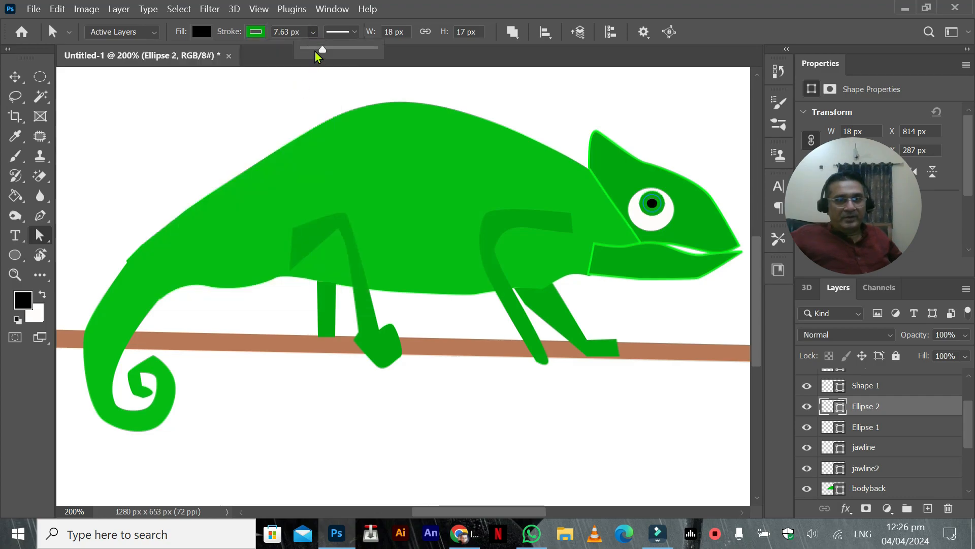
drag(319, 49, 318, 49)
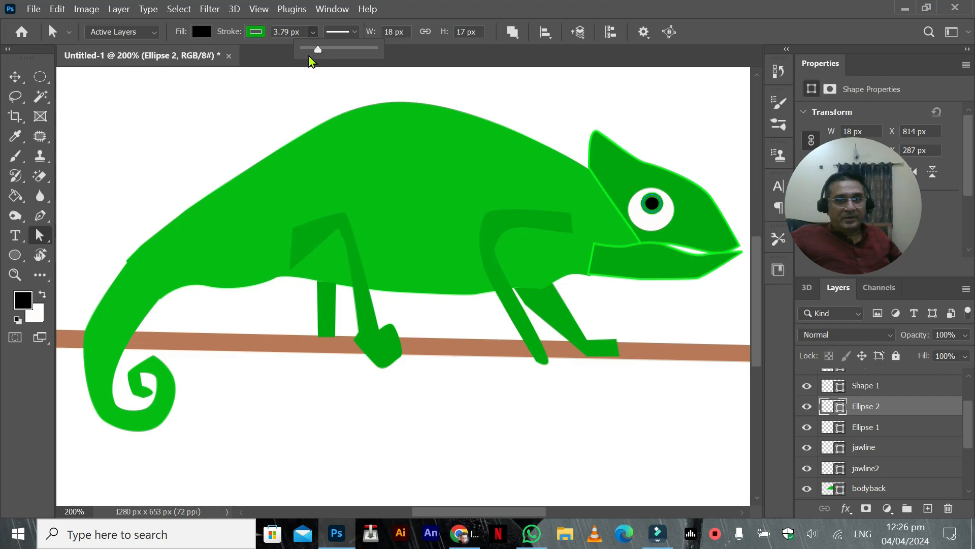
click(666, 263)
right_click(667, 255)
click(634, 252)
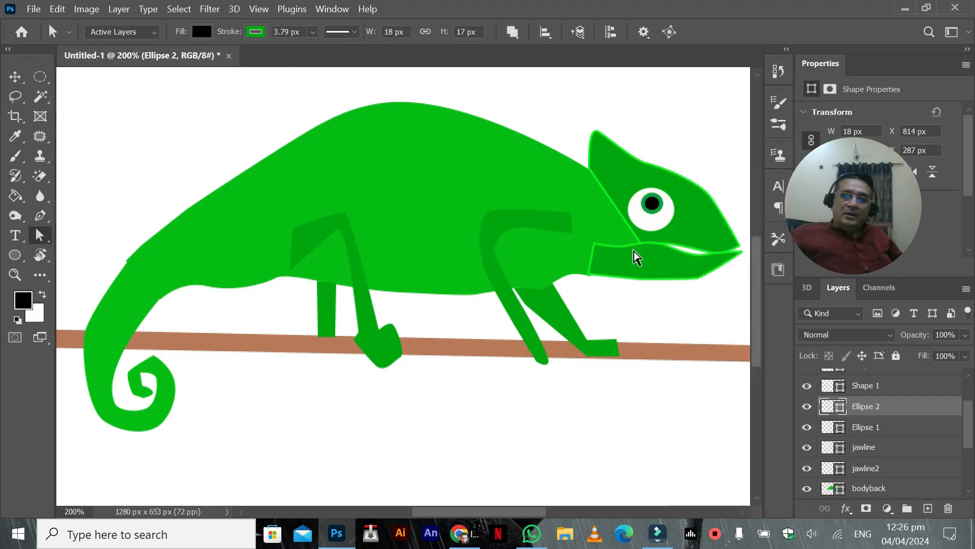
Step: Remove the green stroke from the lower jaw shape, jawline, and the upper head shape, jawline2
click(857, 428)
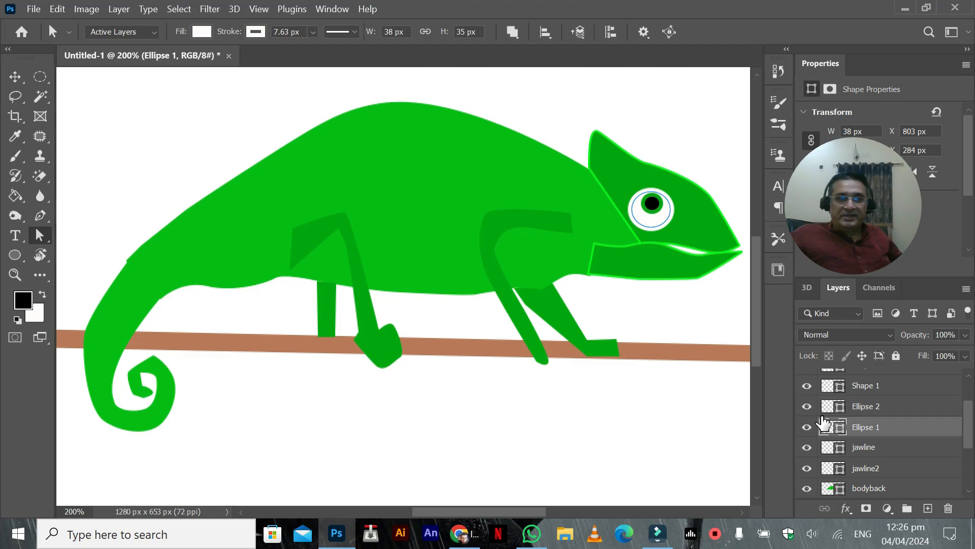
click(833, 410)
click(831, 447)
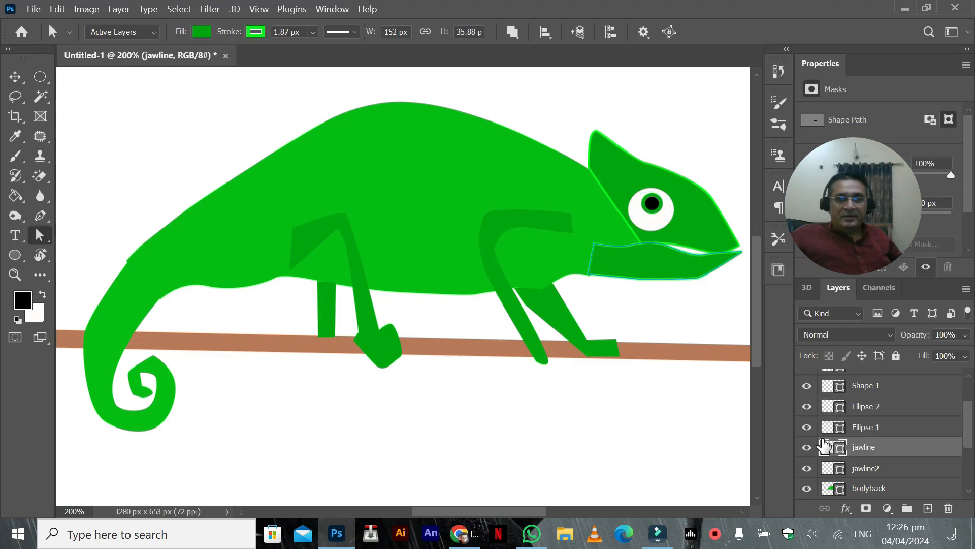
click(255, 32)
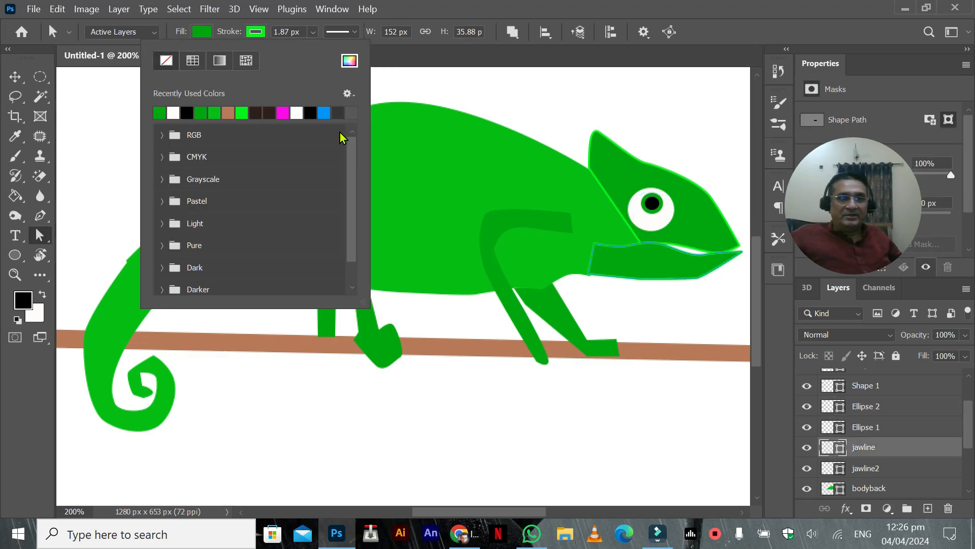
click(838, 466)
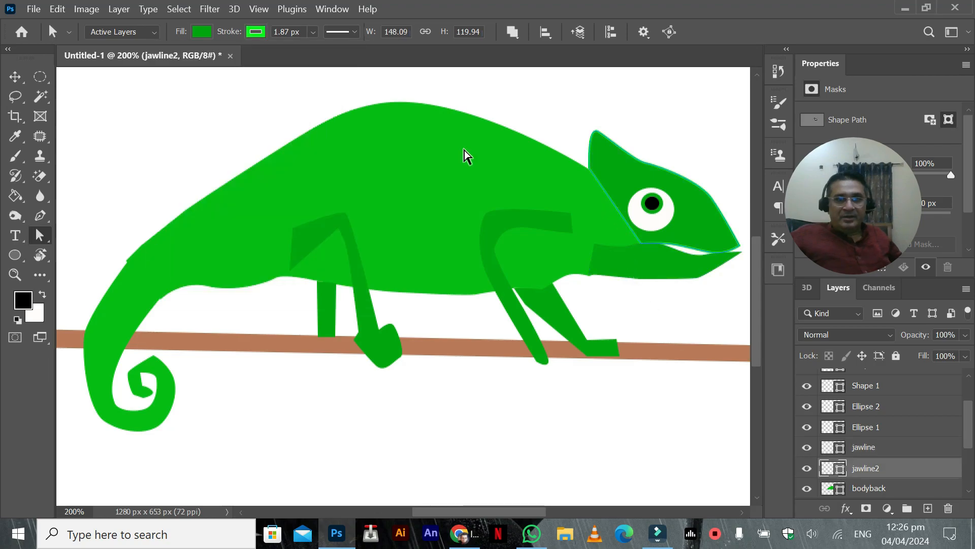
click(255, 32)
click(166, 61)
click(863, 427)
click(863, 426)
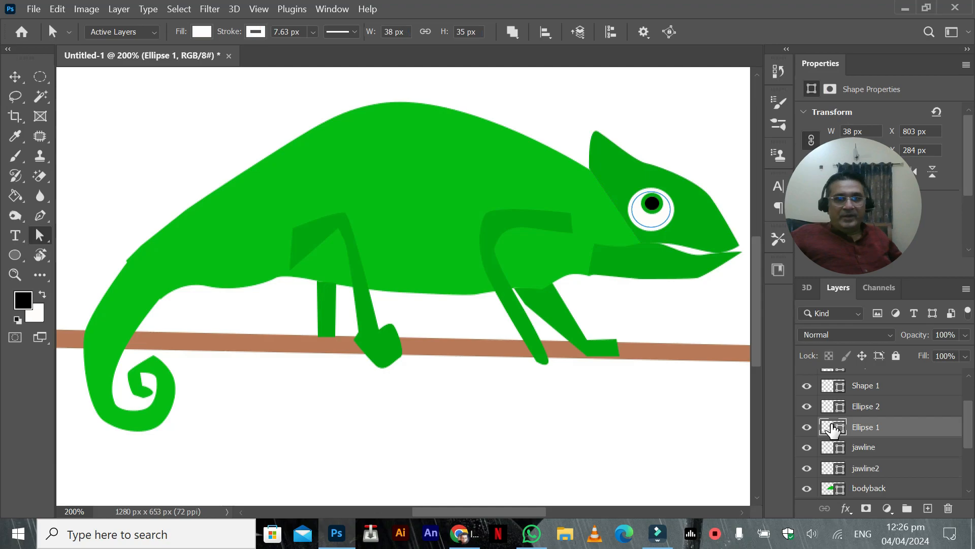
click(619, 273)
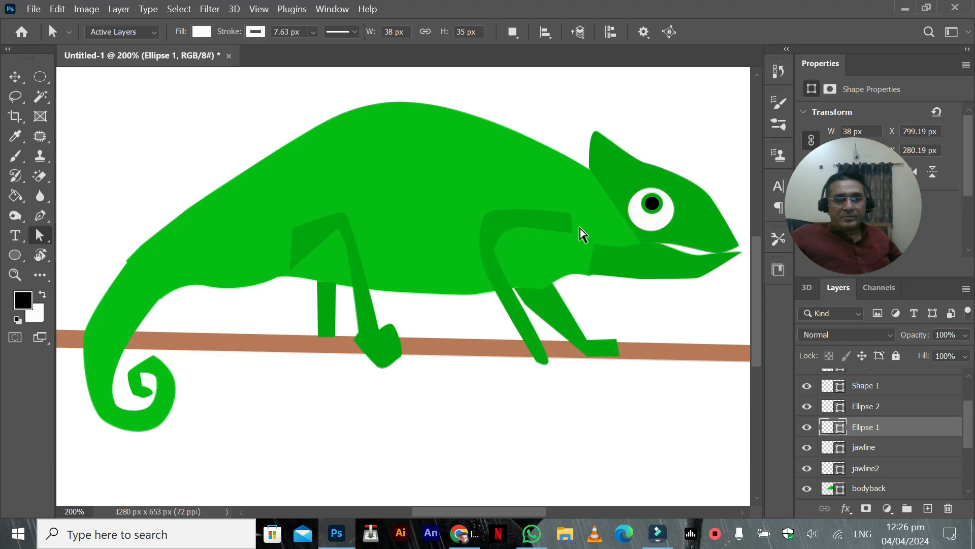
Step: Fill the upper head, jawline2, and the lower jaw, jawline, with the body's lighter green
click(834, 472)
click(198, 35)
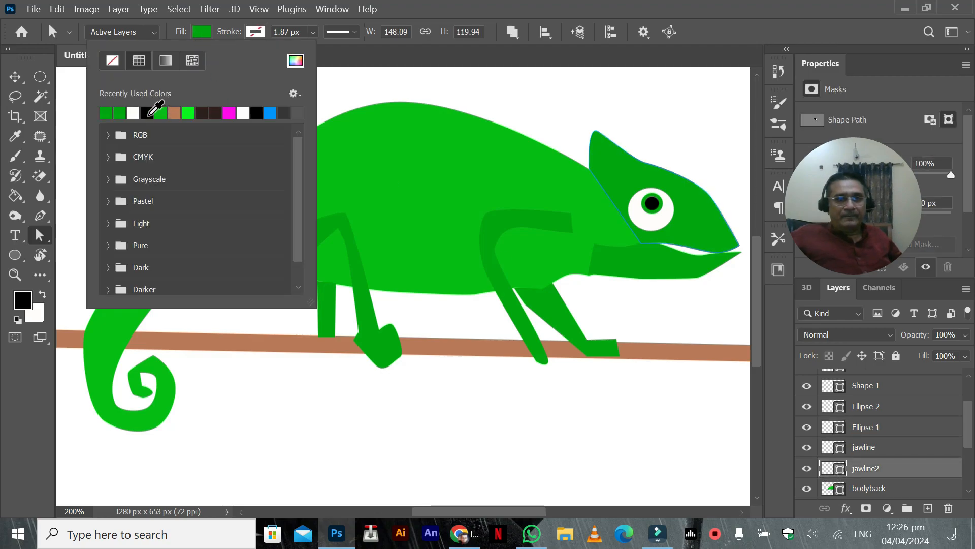
click(159, 113)
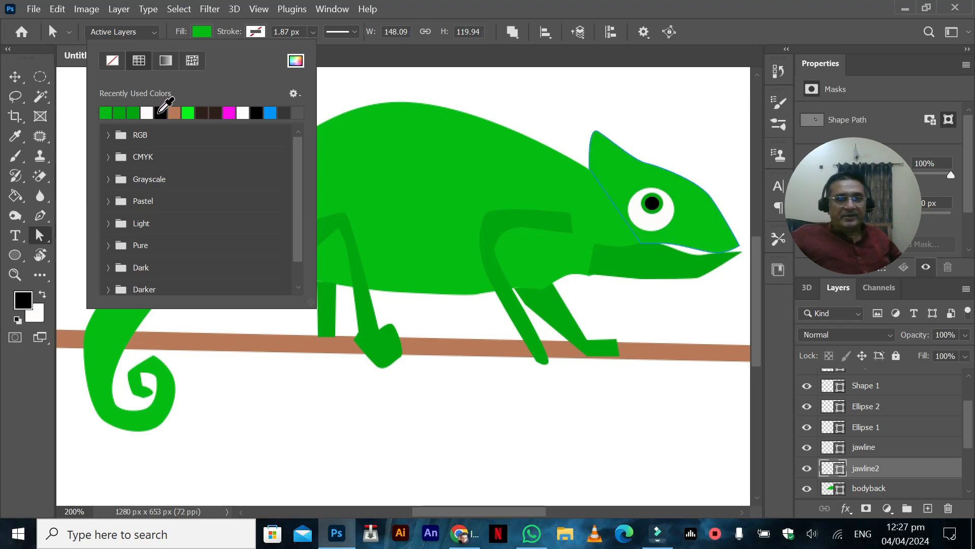
click(831, 462)
click(831, 456)
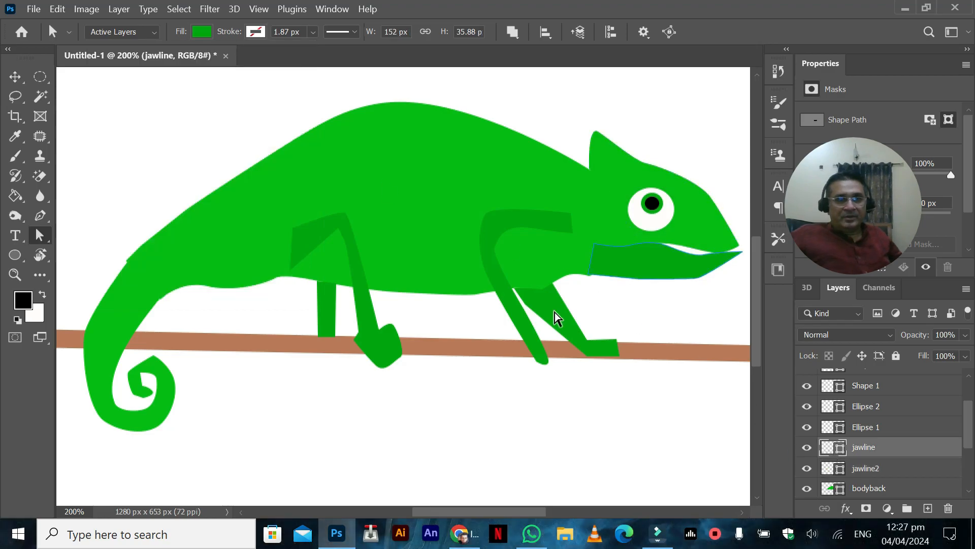
click(202, 32)
click(117, 107)
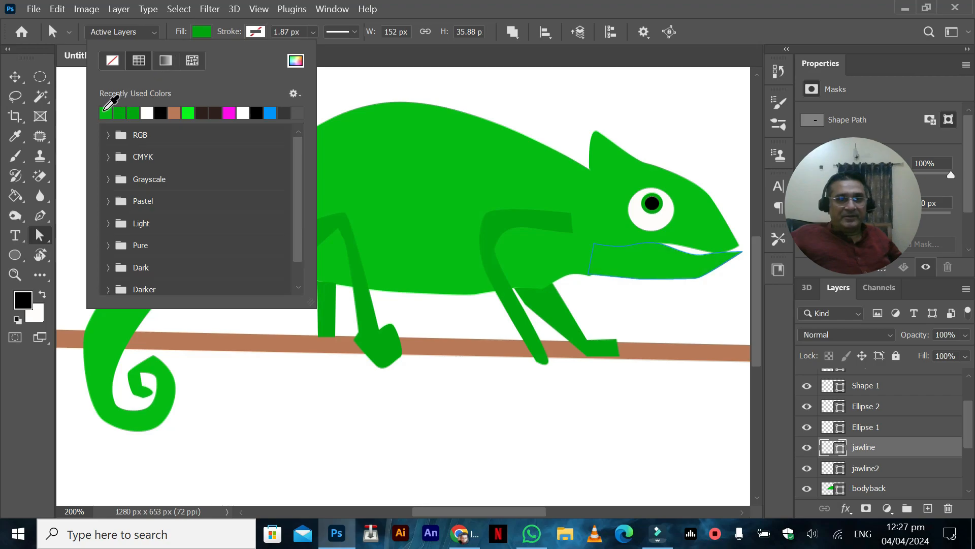
click(15, 76)
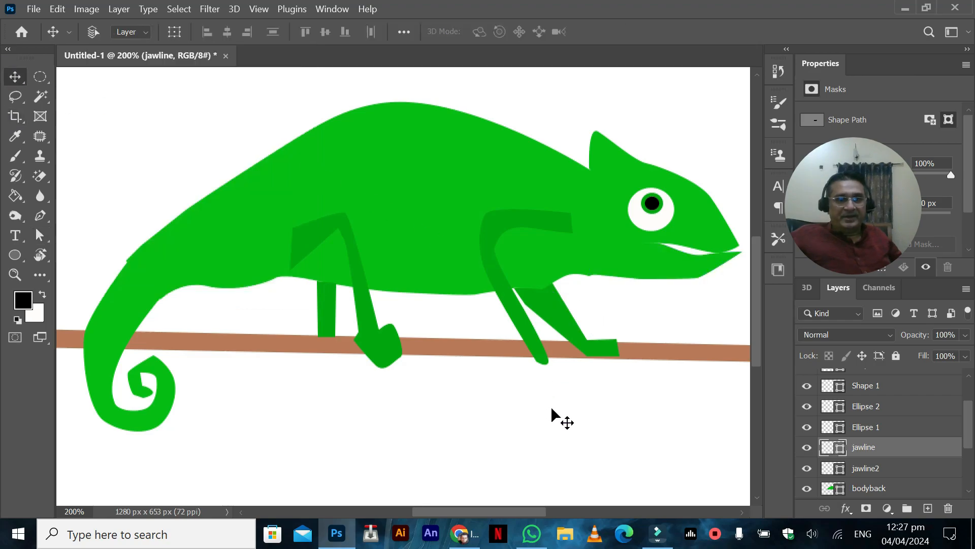
Step: Try rotating the lower jaw shape, jawline, downward by about 4 degrees and undo the rotation
key(ctrl+minus)
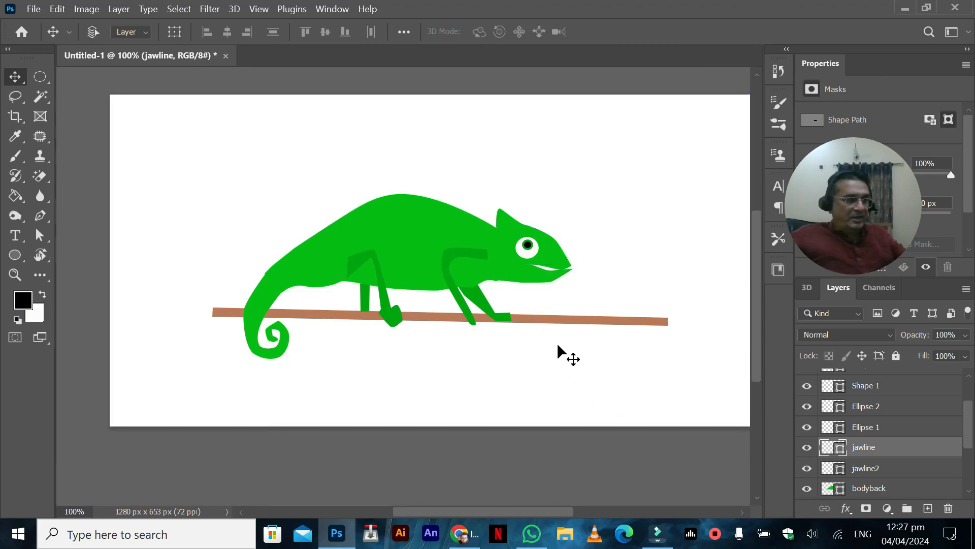
key(ctrl+plus)
key(ctrl+plus)
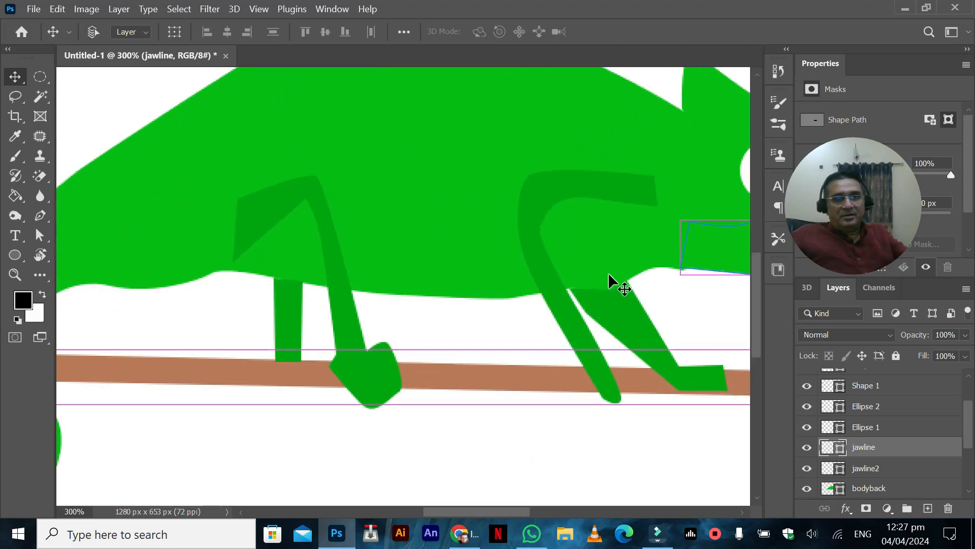
drag(401, 289, 224, 283)
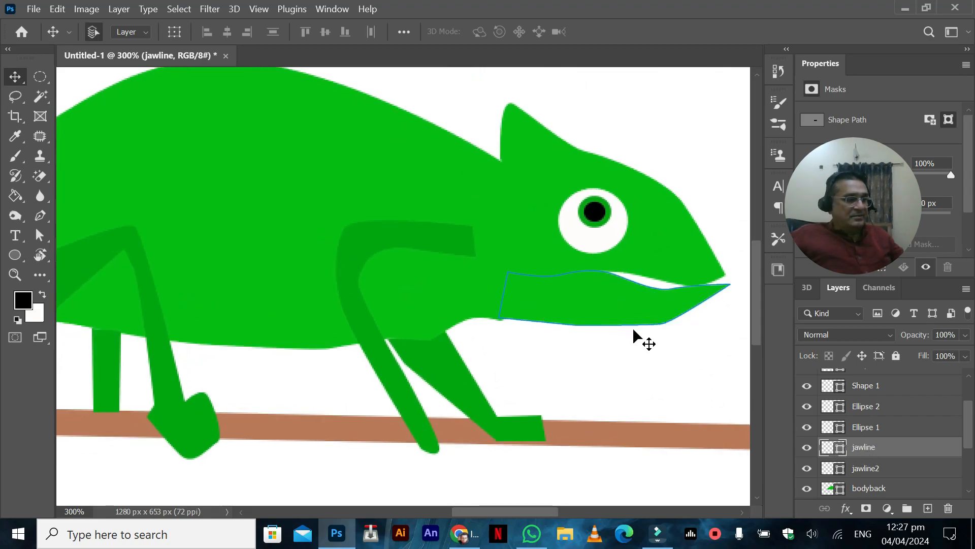
key(ctrl+t)
drag(734, 247, 733, 255)
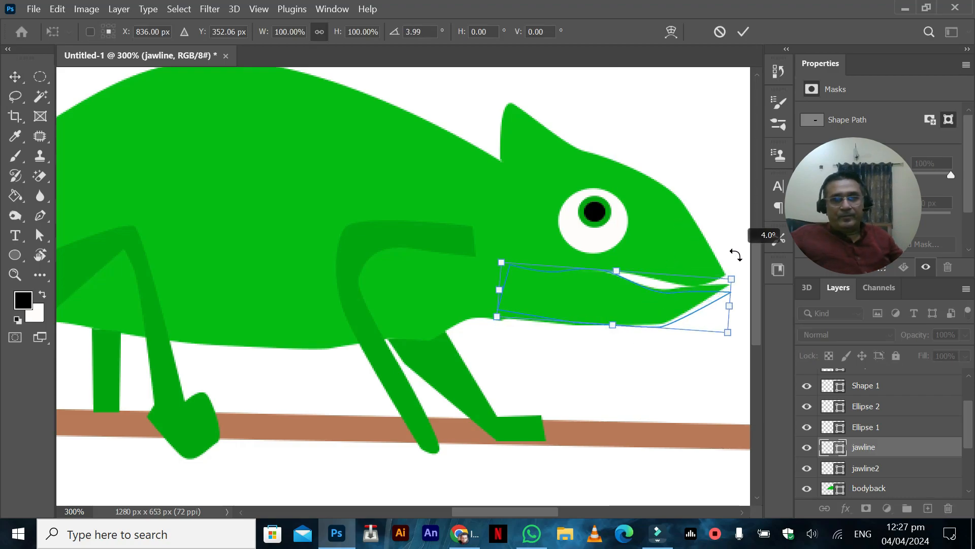
key(ctrl+z)
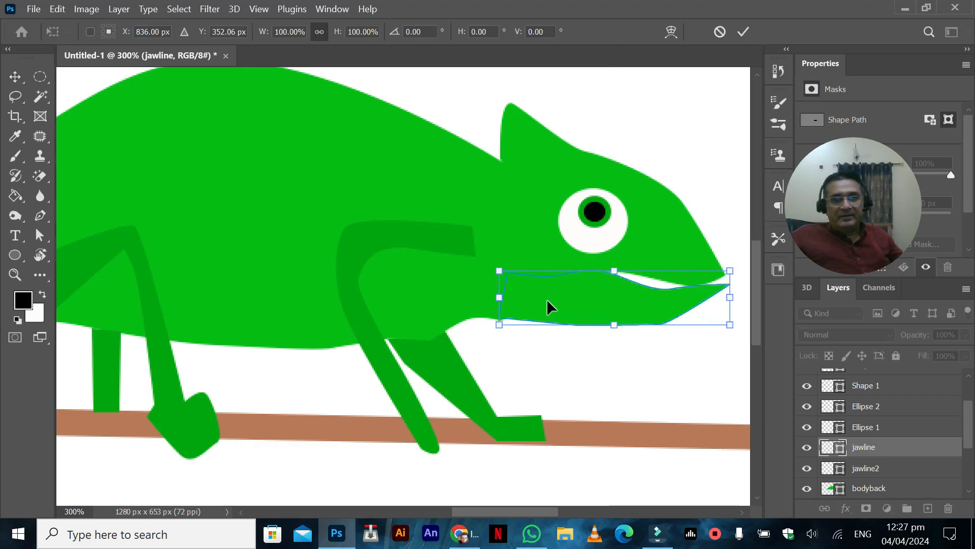
key(ctrl+minus)
key(ctrl+minus)
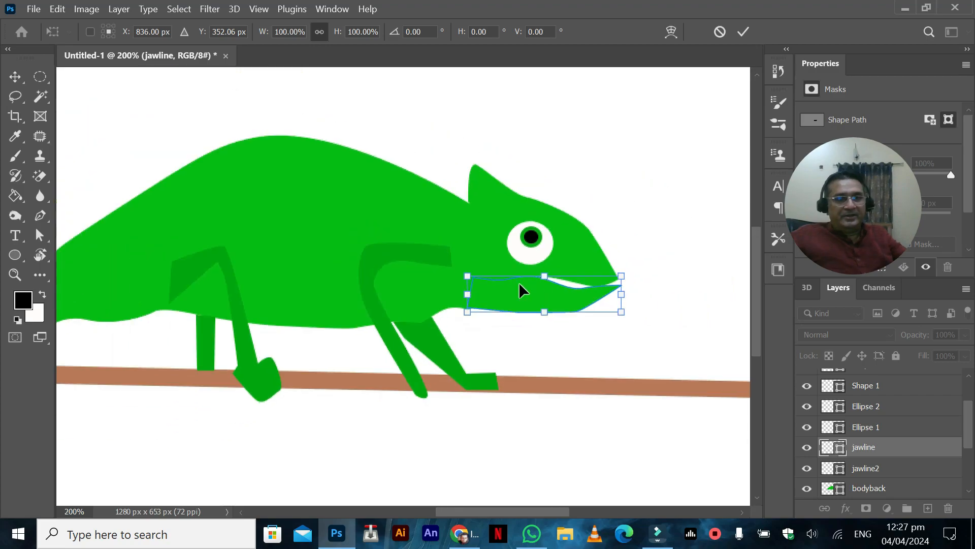
Step: Select Layer 2, show the Timeline and open its choice of animation type
scroll(847, 417, up, 2)
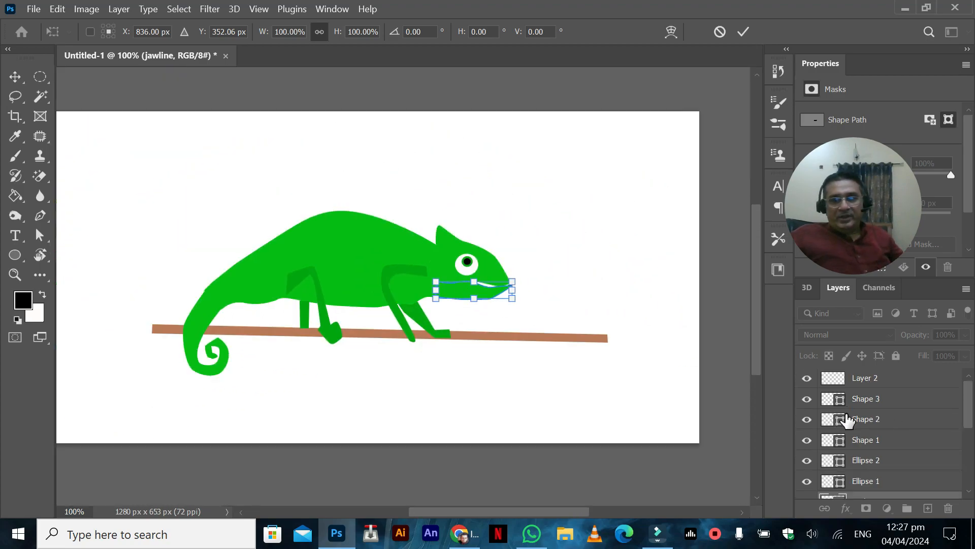
click(858, 388)
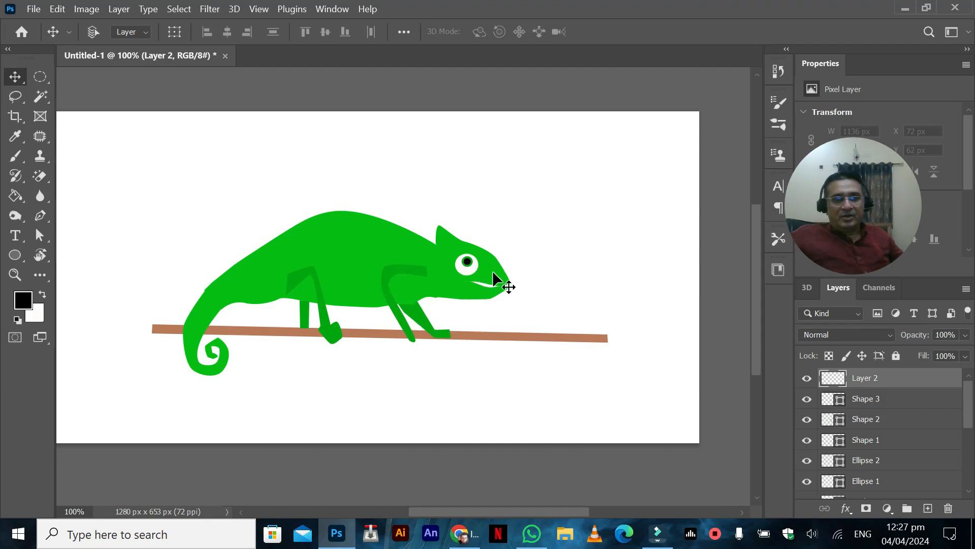
scroll(338, 335, down, 1)
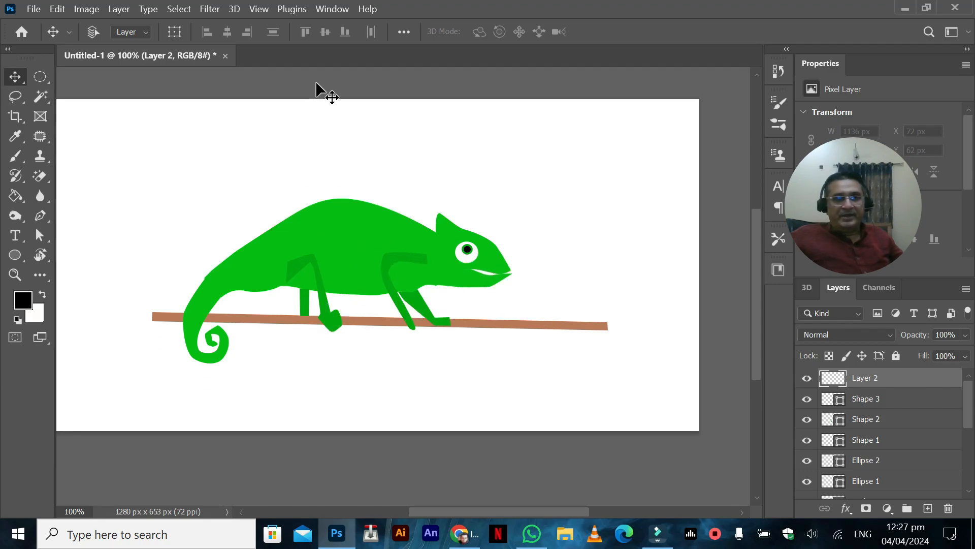
click(316, 12)
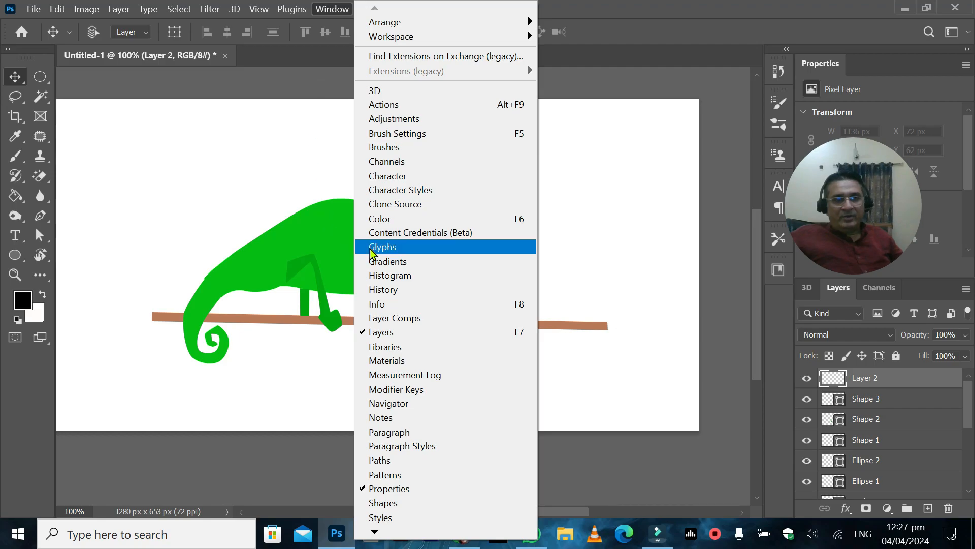
mouse_move(381, 530)
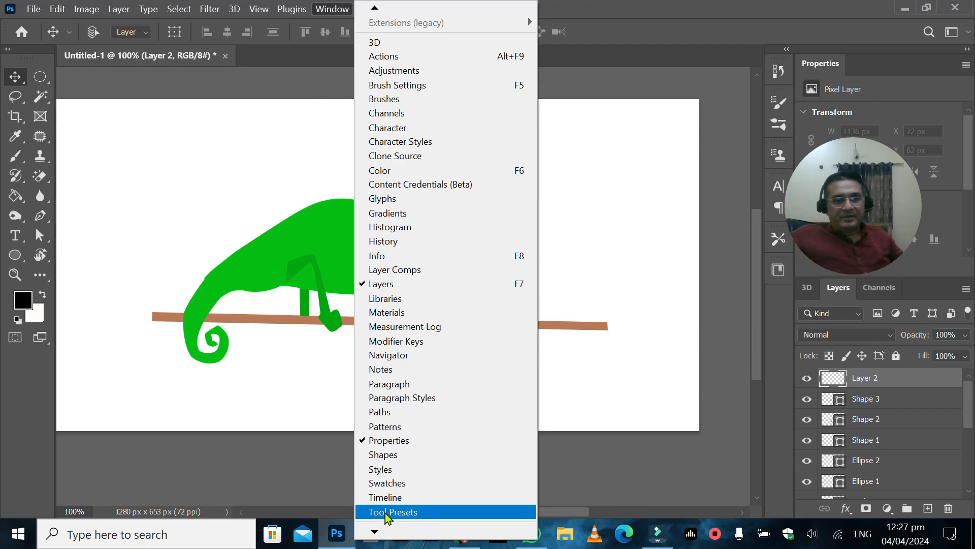
click(392, 498)
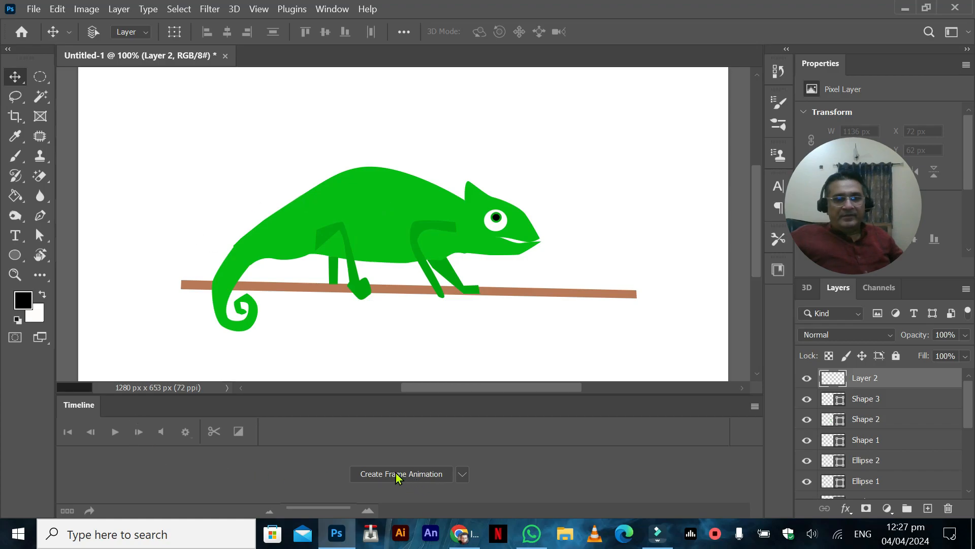
click(461, 474)
click(461, 475)
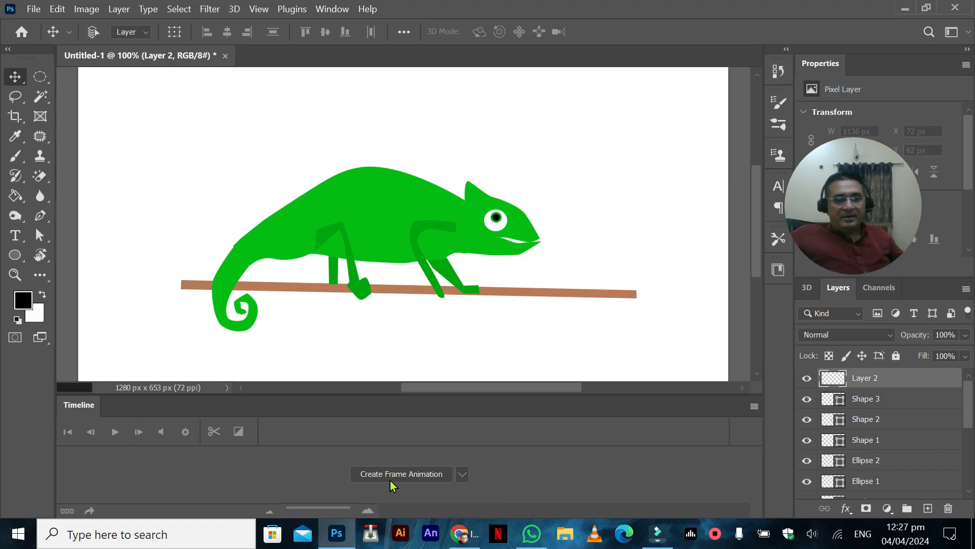
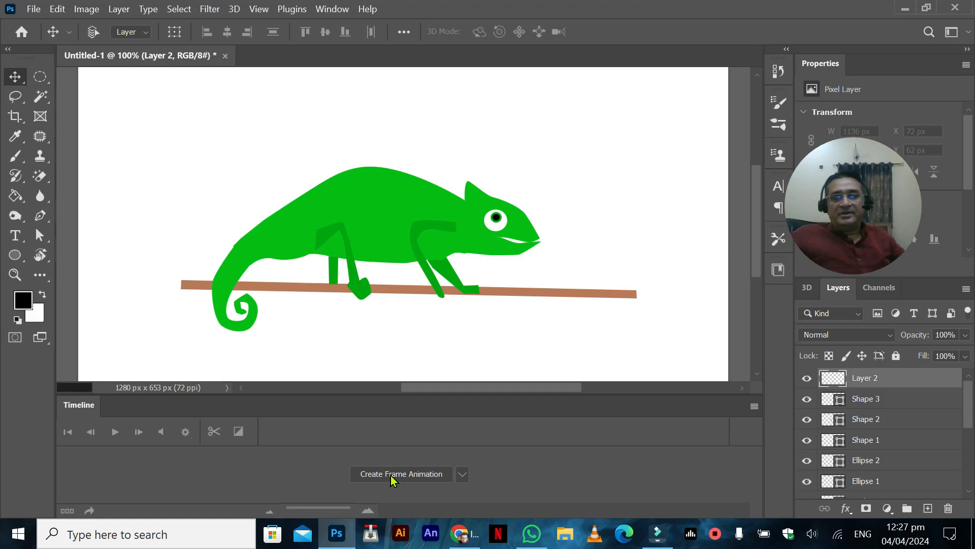
Step: Create a frame animation and set the first frame's delay to 0.1 seconds
click(391, 474)
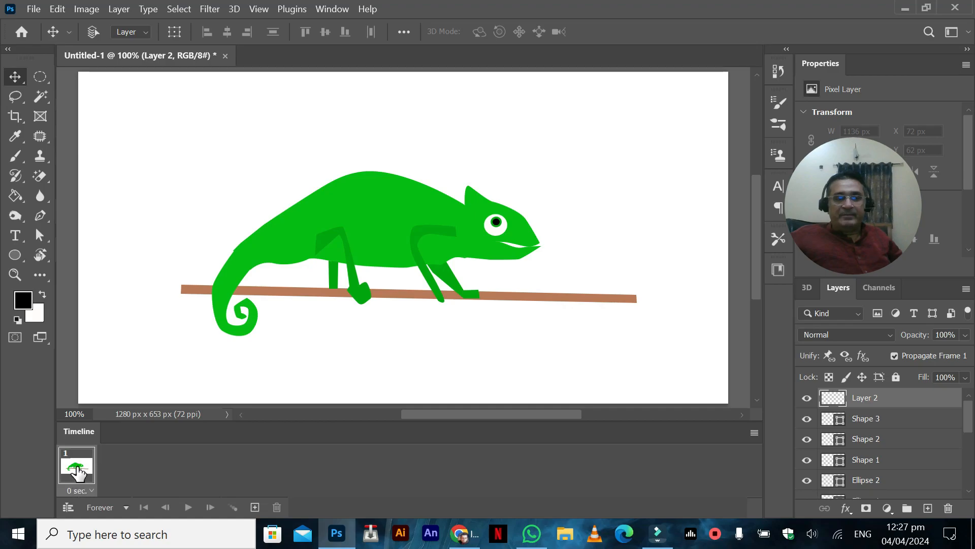
click(90, 493)
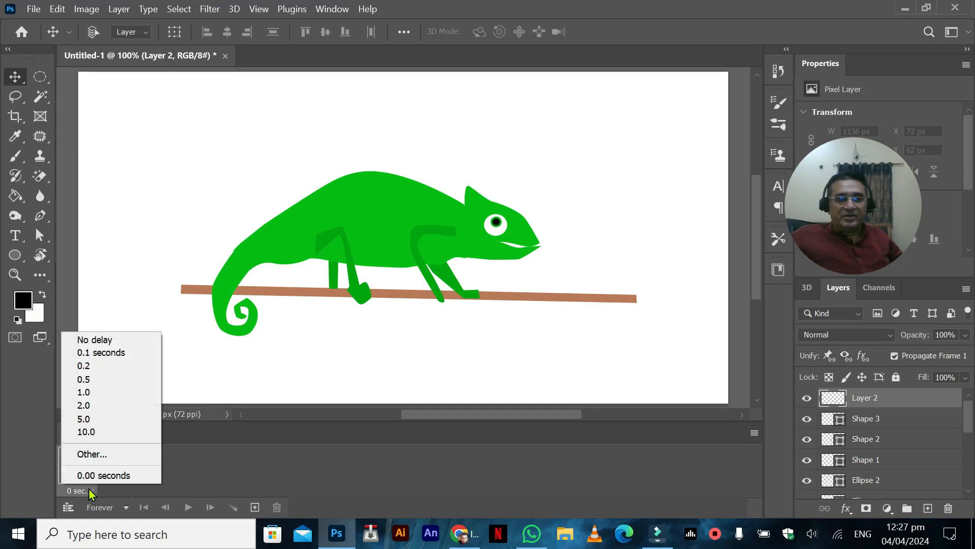
click(102, 352)
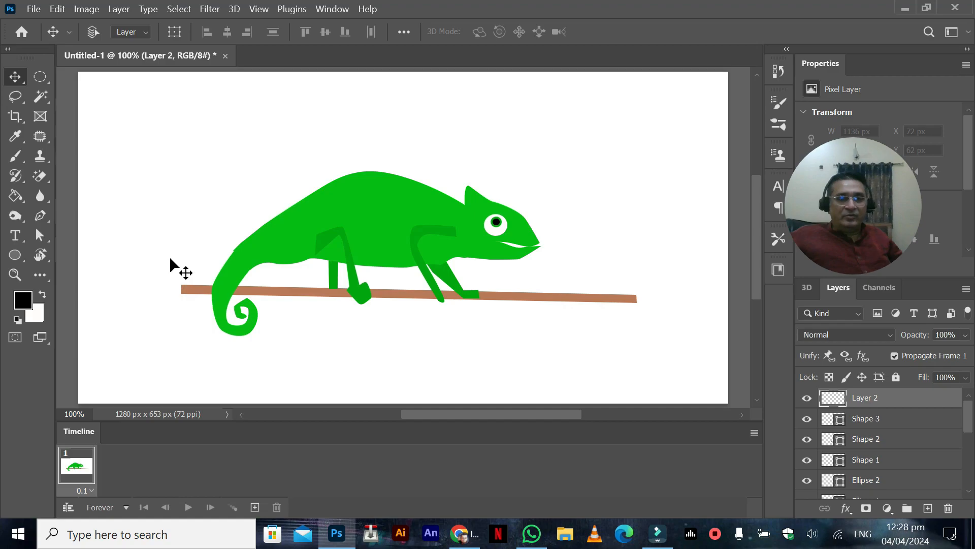
Step: Add a second frame and, in it, rotate the lower jaw, jawline, downward by about 2.8 degrees and reposition it slightly
key(ctrl+plus)
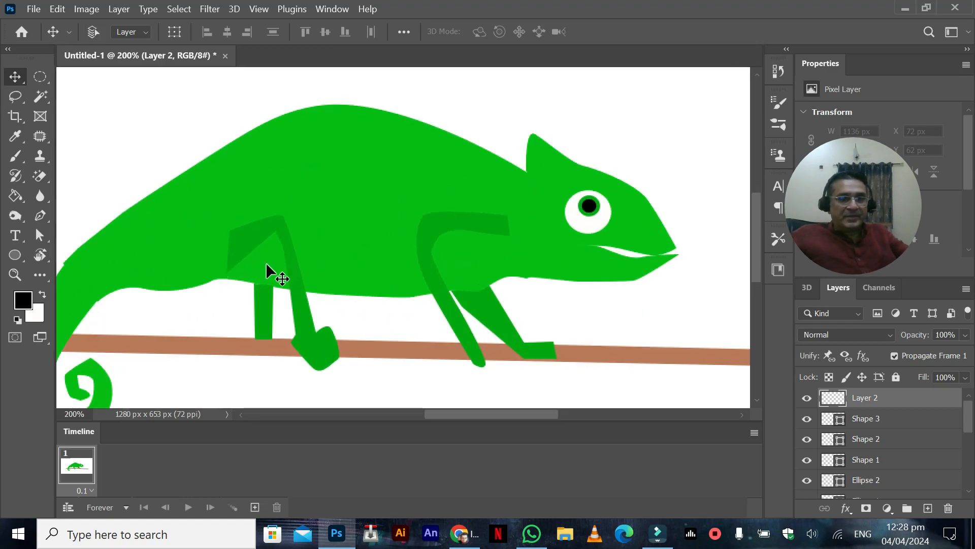
click(255, 507)
right_click(590, 273)
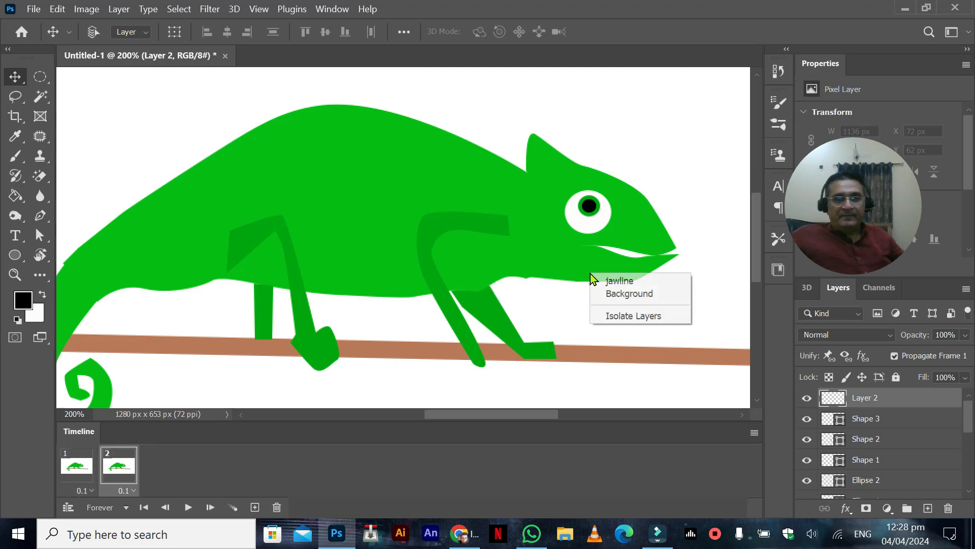
click(607, 278)
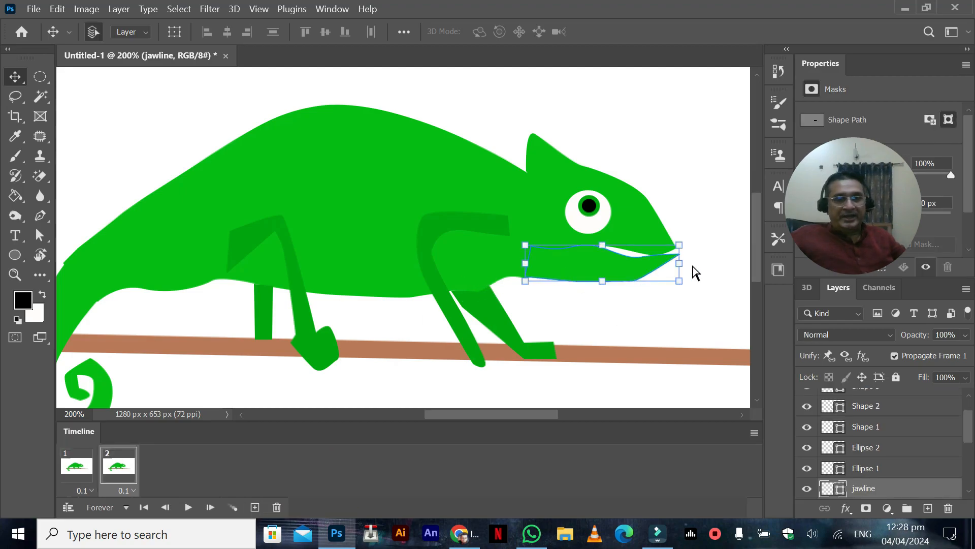
key(ctrl+t)
drag(701, 240, 702, 245)
drag(594, 259, 591, 262)
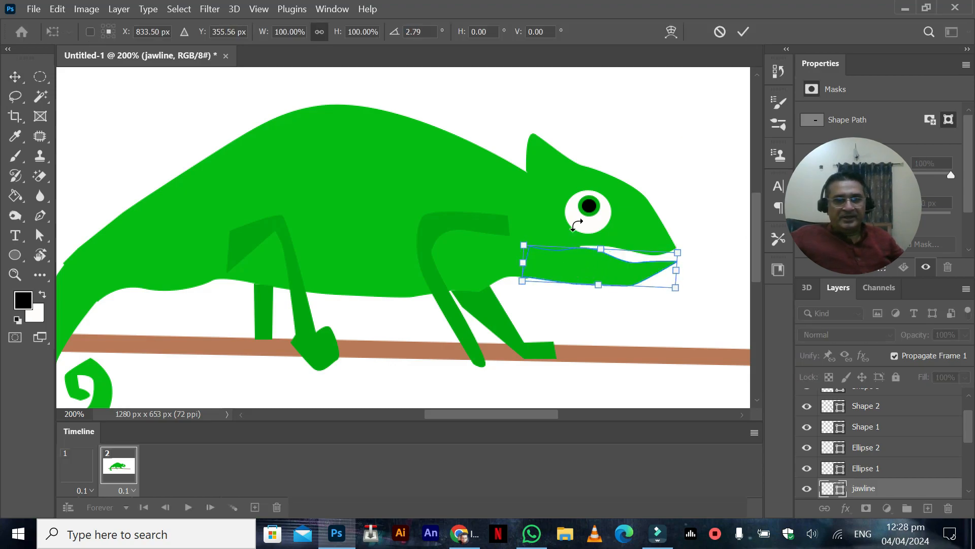
key(Return)
Step: Move the black pupil, Ellipse 2, slightly up and right in frame 2, to about X 817 px, Y 285 px
right_click(590, 210)
click(608, 218)
drag(590, 211, 593, 210)
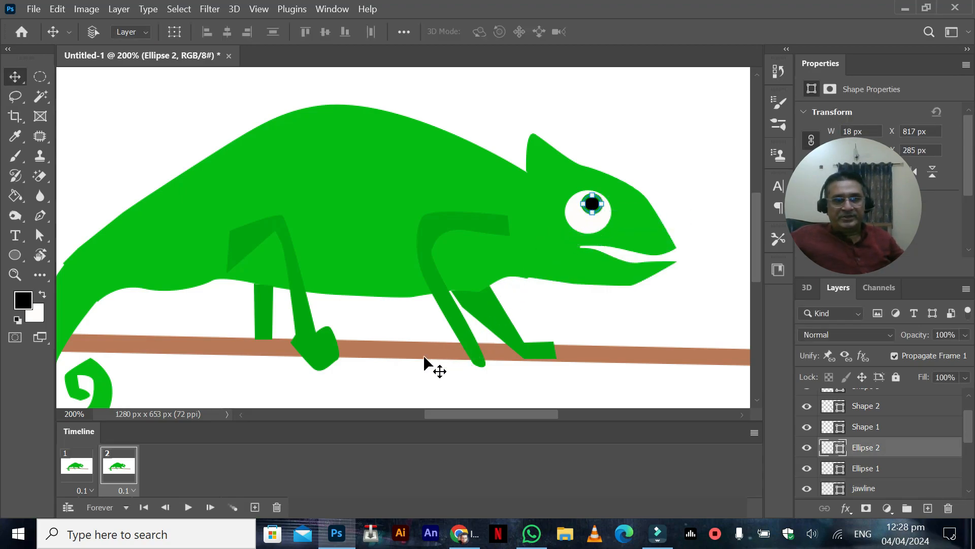
Step: Scale the tail, Shape 5, down to about 97.3% in frame 2
drag(274, 190, 355, 152)
right_click(180, 353)
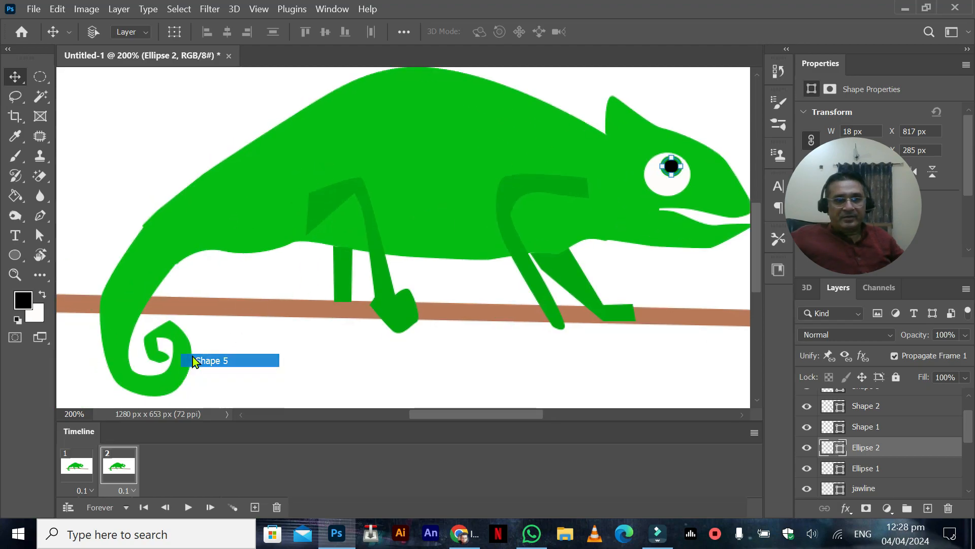
click(193, 358)
key(ctrl+t)
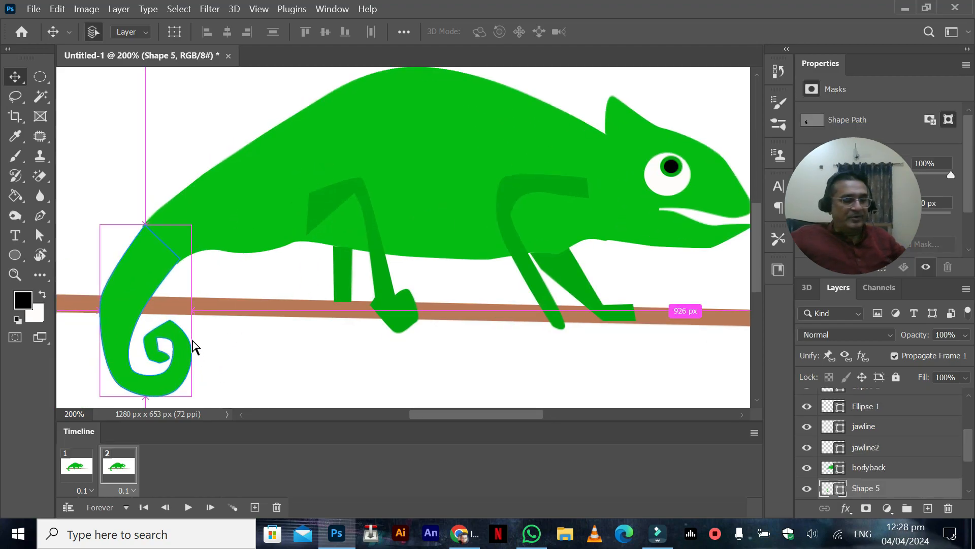
drag(145, 395, 145, 390)
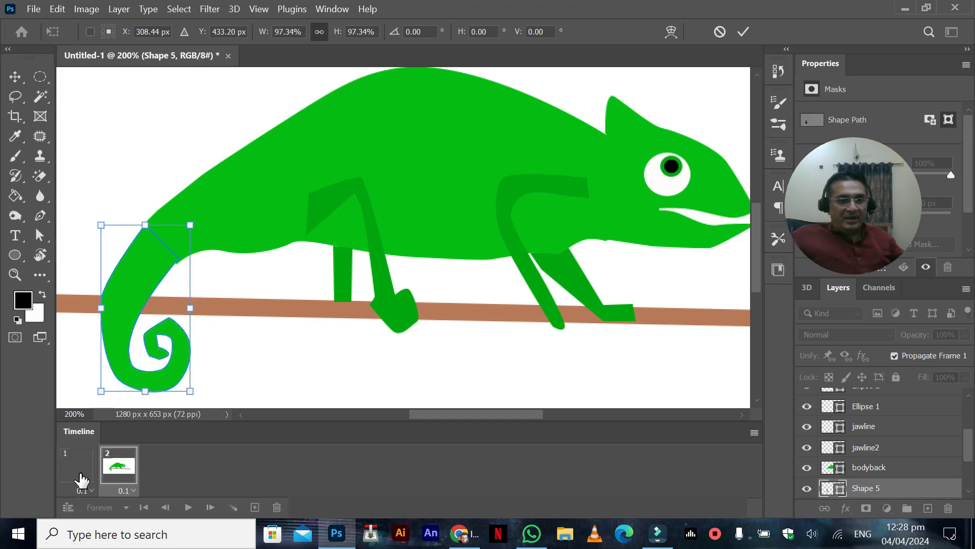
key(Return)
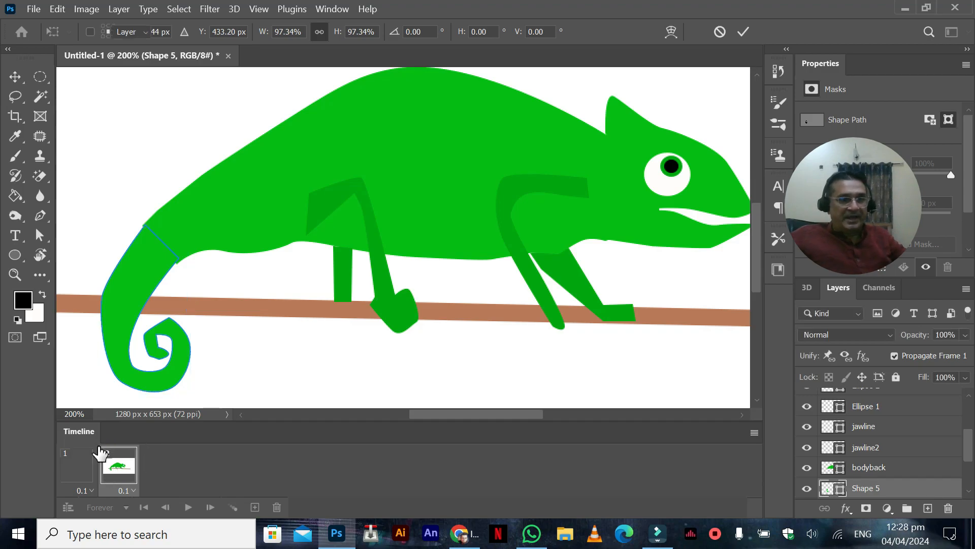
Step: Switch back and forth between frames 1 and 2 to compare the tail, jaw and eye positions
click(84, 465)
click(105, 468)
click(74, 469)
click(106, 467)
click(72, 469)
click(113, 466)
click(74, 466)
click(110, 466)
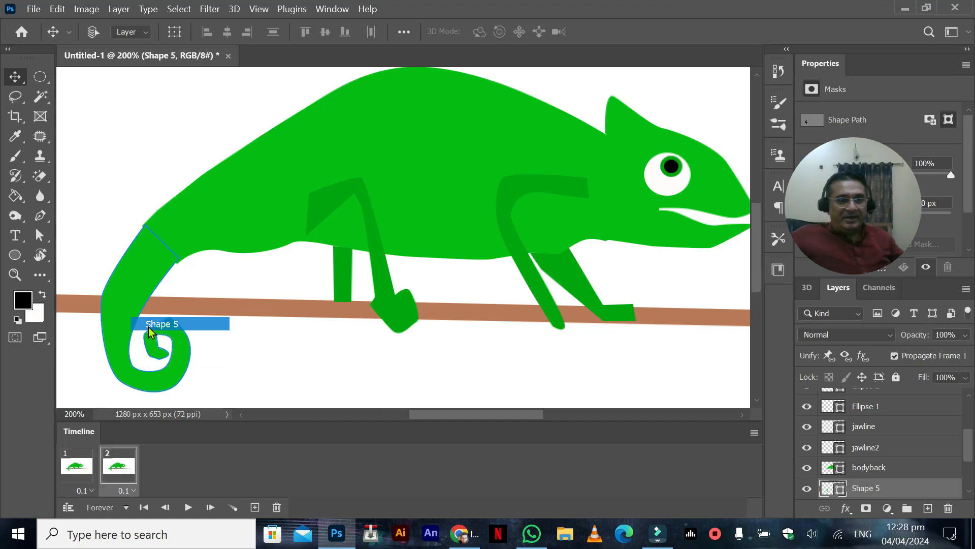
Step: Nudge the tail, Shape 5, slightly down and left in frame 2 and compare the result with frame 1
drag(128, 305, 127, 306)
click(70, 460)
click(105, 459)
click(75, 460)
click(106, 455)
click(76, 460)
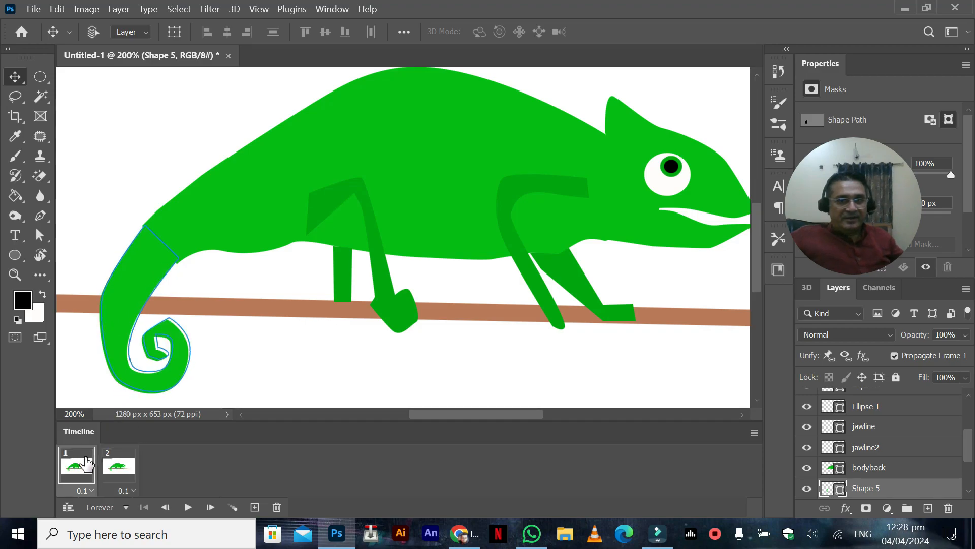
Step: In frame 1, rotate the lower jaw, jawline, upward by about 4.3 degrees and reposition it against the upper head
right_click(681, 237)
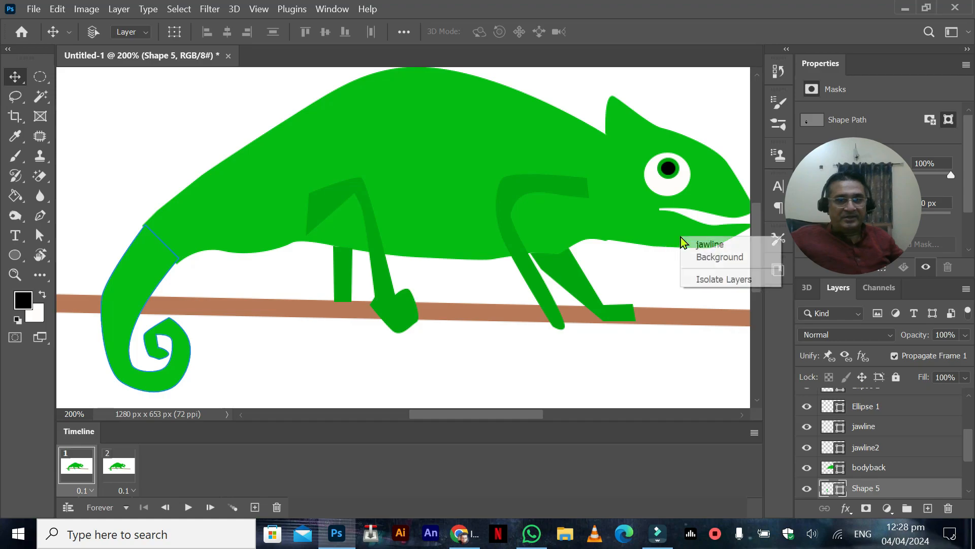
click(702, 247)
key(ctrl+t)
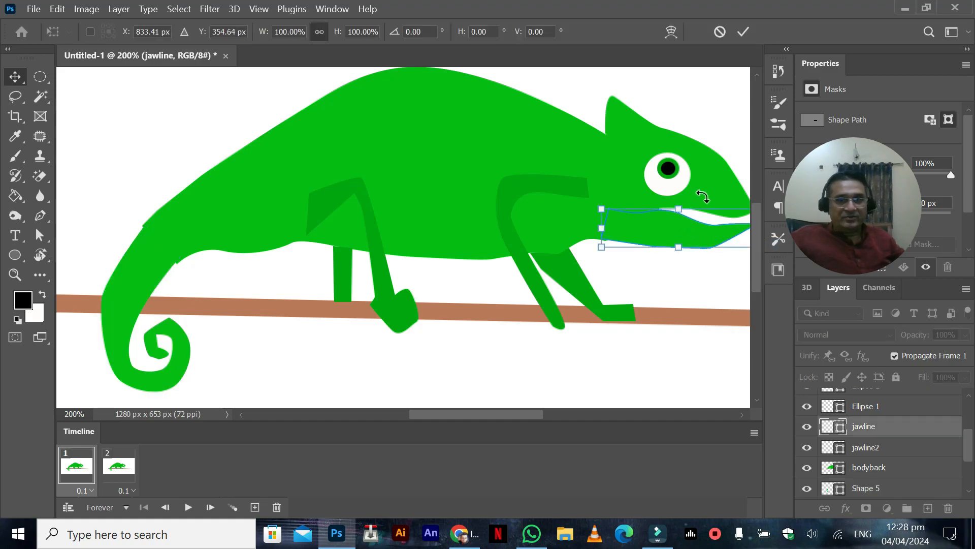
drag(612, 165, 512, 163)
drag(669, 190, 667, 184)
drag(550, 229, 553, 225)
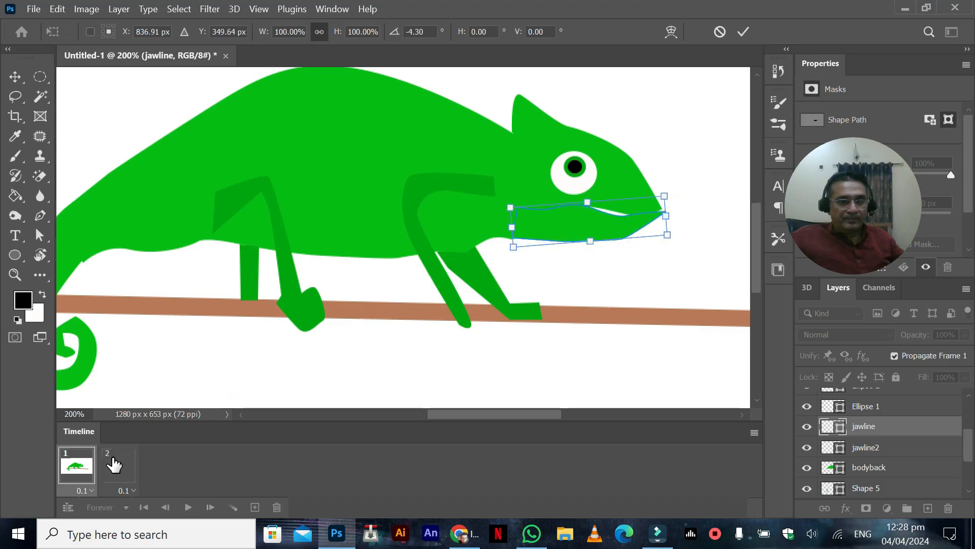
key(Return)
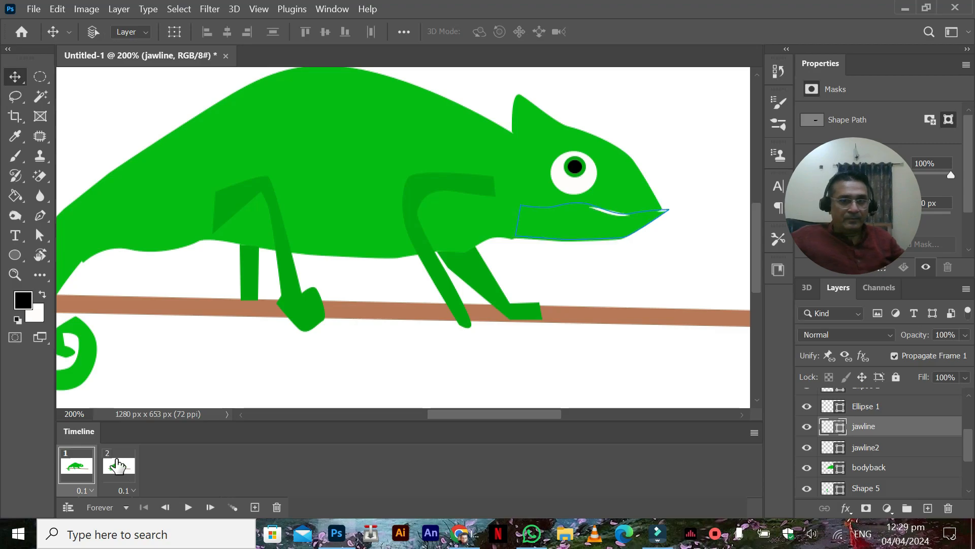
Step: Alternate between frames 1 and 2 to examine the jaw movement, up close and at full view
click(117, 466)
click(90, 465)
click(118, 465)
click(77, 465)
click(121, 472)
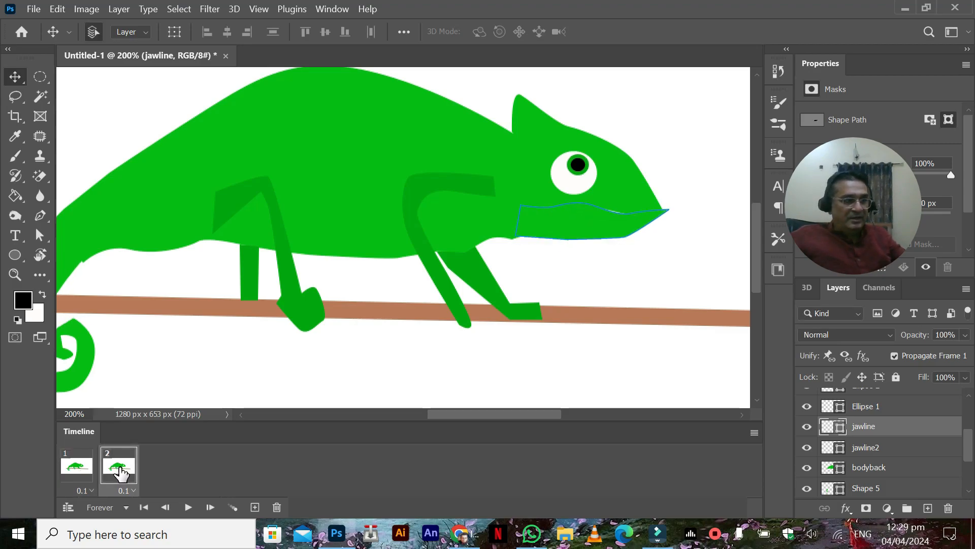
key(ctrl+minus)
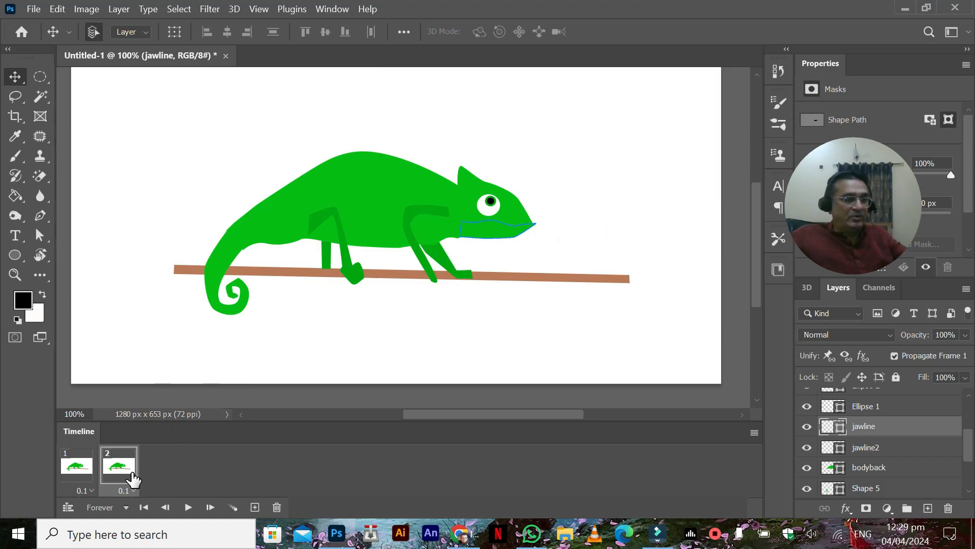
key(ctrl+plus)
drag(173, 335, 235, 325)
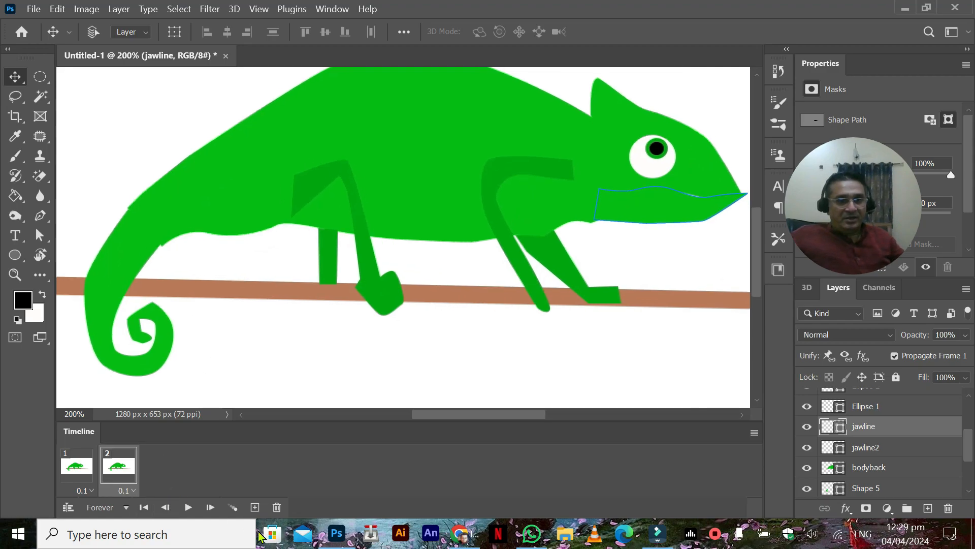
Step: Add a third frame and rotate the tail, Shape 5, slightly counterclockwise in it, keeping its base on the body
click(255, 507)
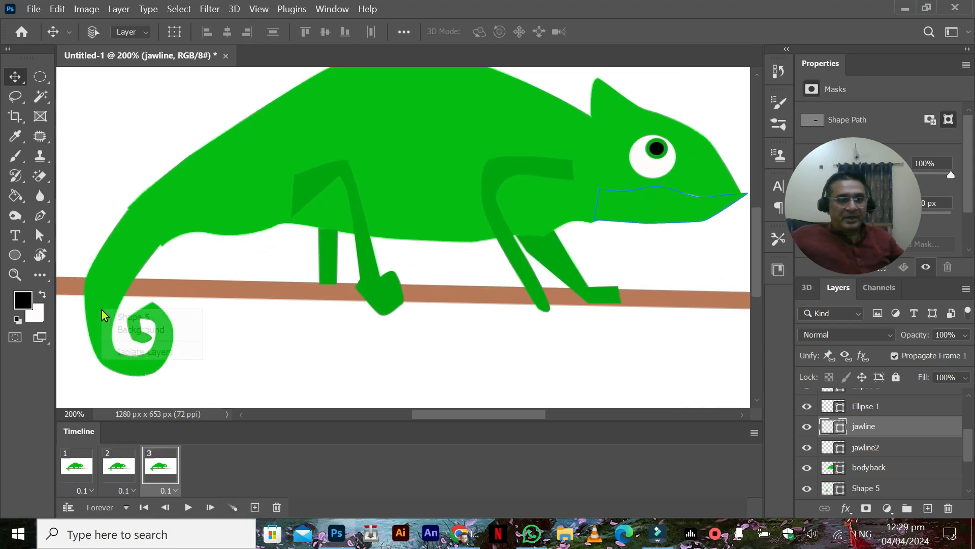
click(114, 316)
key(ctrl+t)
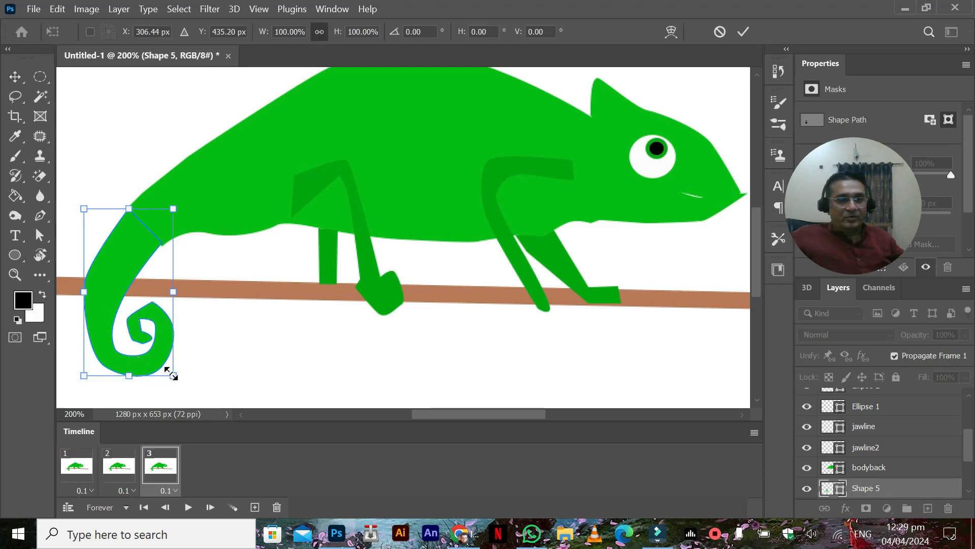
drag(198, 355, 202, 349)
drag(123, 272, 134, 227)
drag(139, 378, 143, 379)
key(Return)
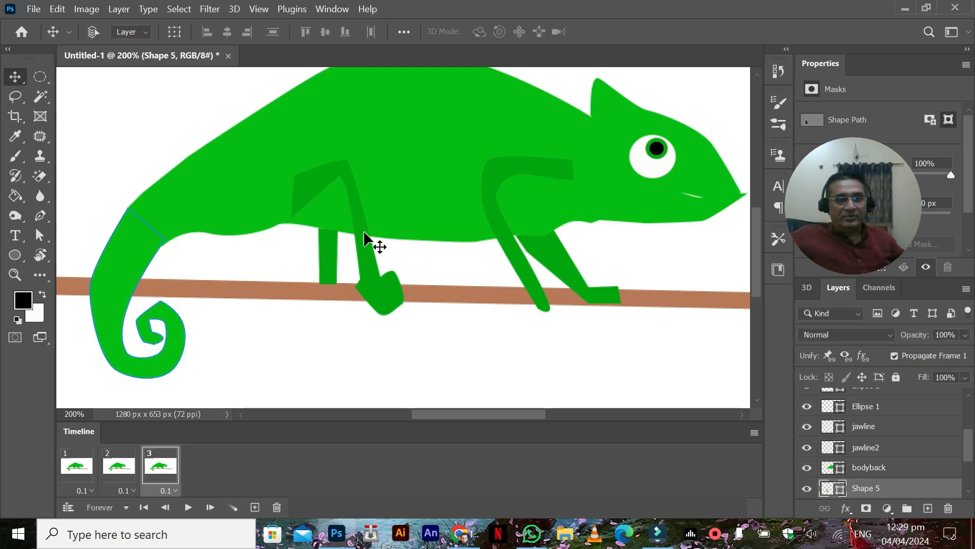
Step: Rotate the near front leg, Shape 1, counterclockwise by about 1.2 degrees in frame 3
drag(427, 194, 344, 198)
right_click(392, 182)
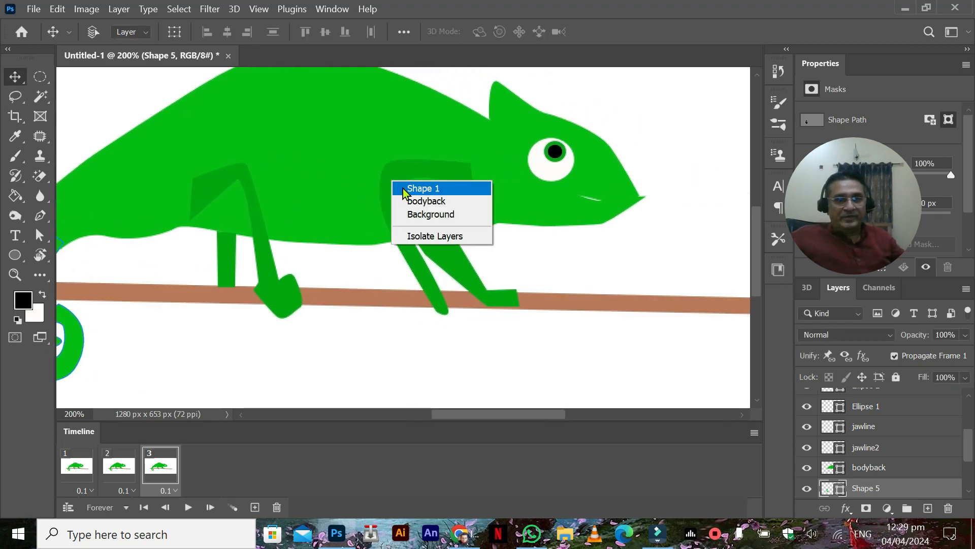
click(404, 190)
key(ctrl+t)
drag(472, 334, 472, 331)
key(Return)
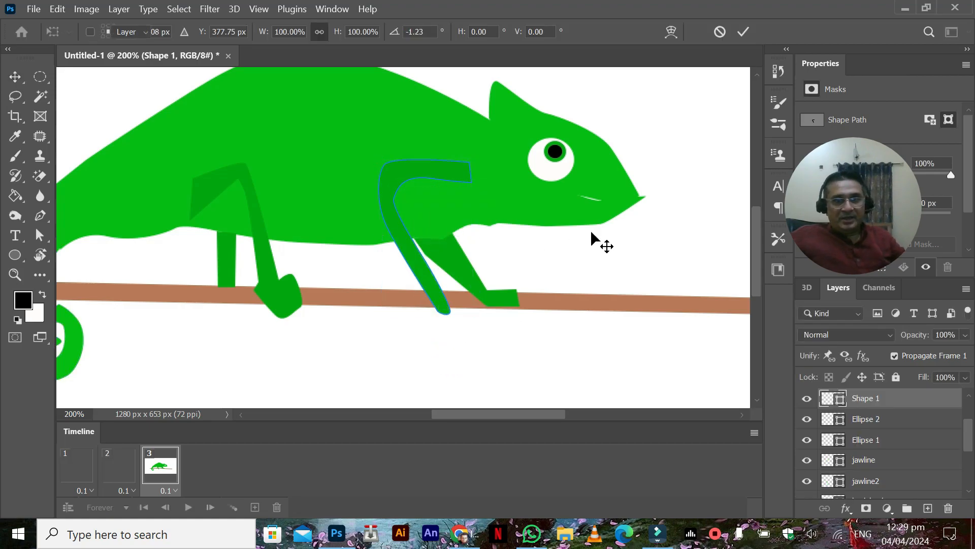
Step: Rotate the lower jaw, jawline, downward by about 4.1 degrees in frame 3 and lower it to open the mouth
right_click(591, 212)
click(610, 219)
key(ctrl+t)
drag(672, 184, 670, 191)
drag(565, 203, 561, 209)
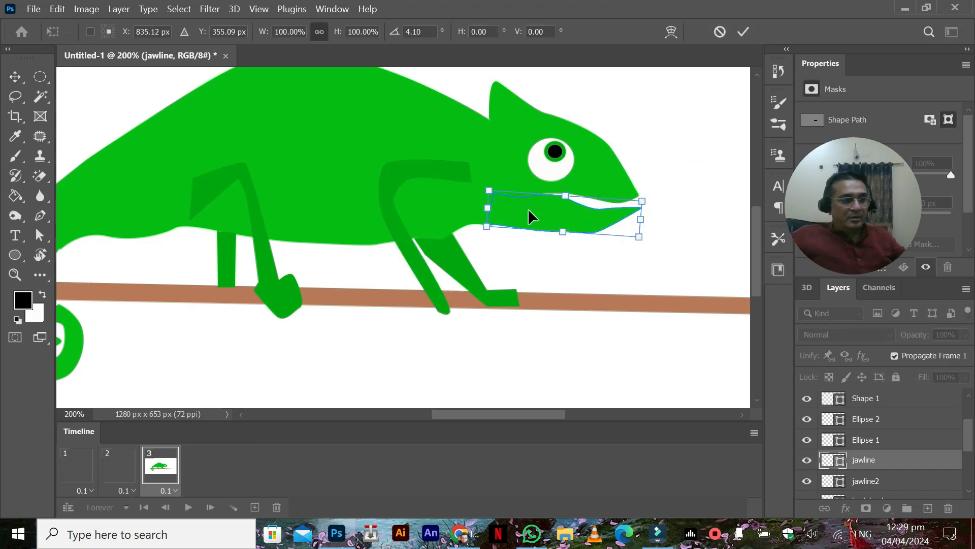
key(Return)
Step: Move the black pupil, Ellipse 2, slightly right and down in frame 3, to about X 821 px, Y 287 px
right_click(560, 159)
click(571, 162)
drag(555, 157, 559, 160)
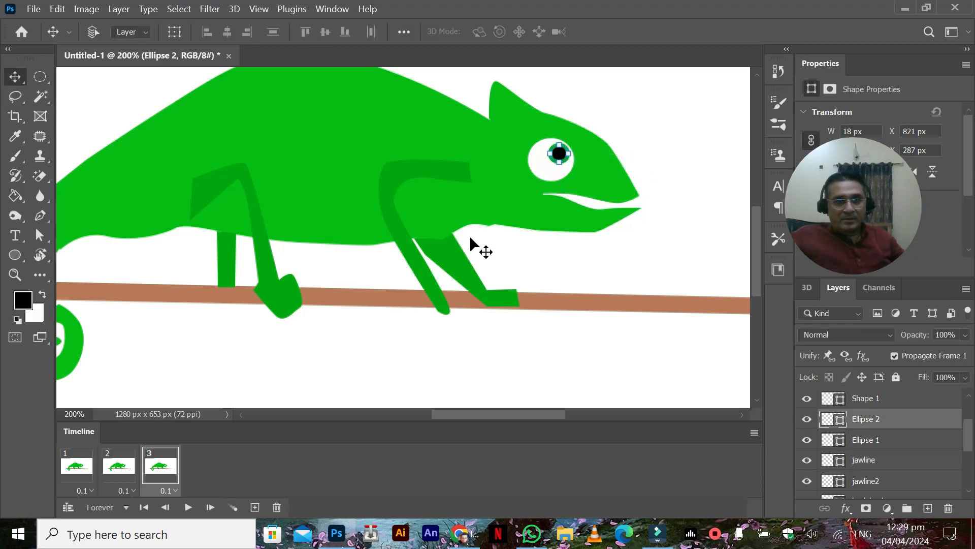
Step: Check frame 2 and reposition the lower jaw, jawline, against the head in frame 1
click(118, 465)
click(85, 473)
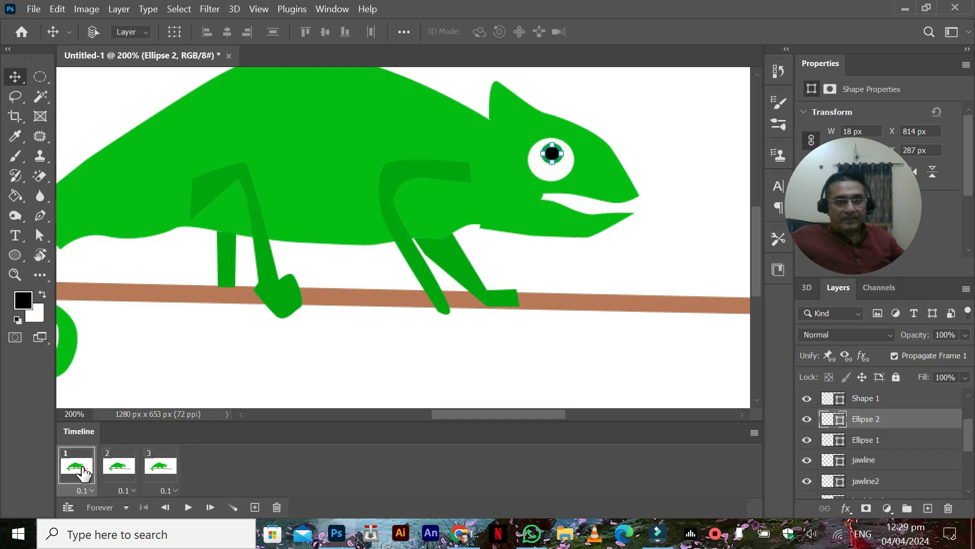
right_click(546, 227)
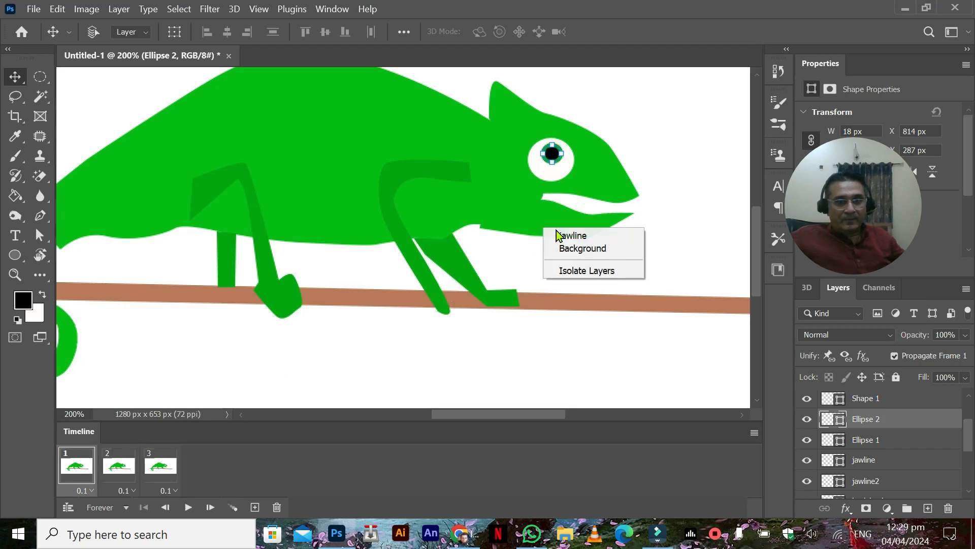
click(551, 230)
drag(545, 227, 529, 231)
Step: Nudge the lower jaw, jawline, slightly down and left in frame 3 and compare it across the three frames
click(131, 464)
click(151, 464)
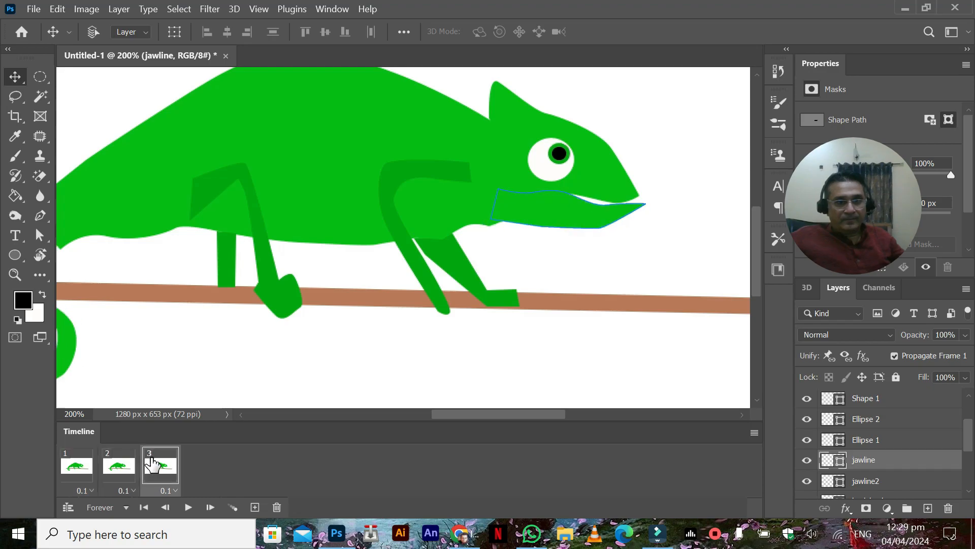
drag(586, 223, 584, 225)
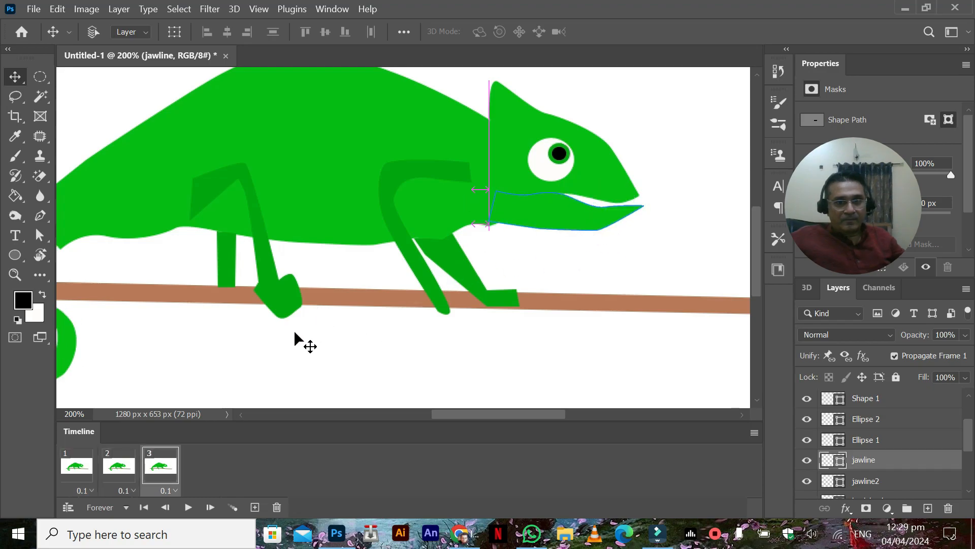
click(119, 467)
click(81, 467)
click(115, 466)
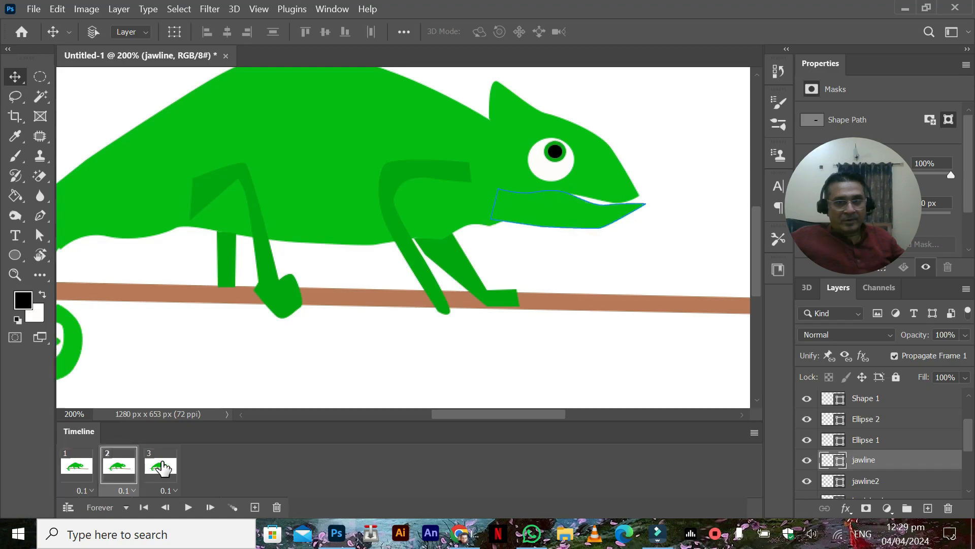
click(169, 463)
Step: Reposition the tail, Shape 5, in frame 3 so its base meets the body, and check frames 2 and 1
drag(226, 272, 419, 223)
right_click(202, 247)
click(233, 255)
drag(215, 225, 214, 215)
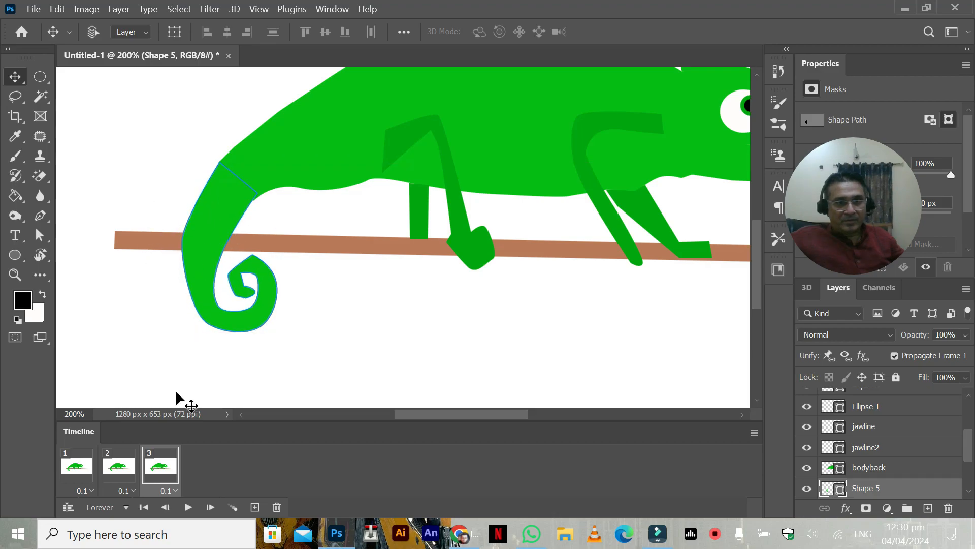
click(108, 463)
click(74, 463)
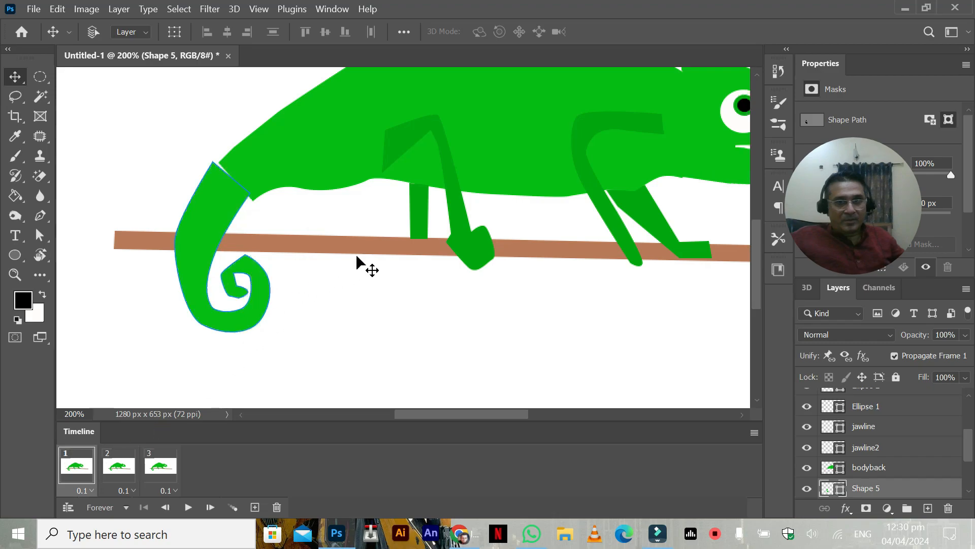
Step: Play the three-frame chameleon animation at 100% view and stop it on frame 1
key(ctrl+minus)
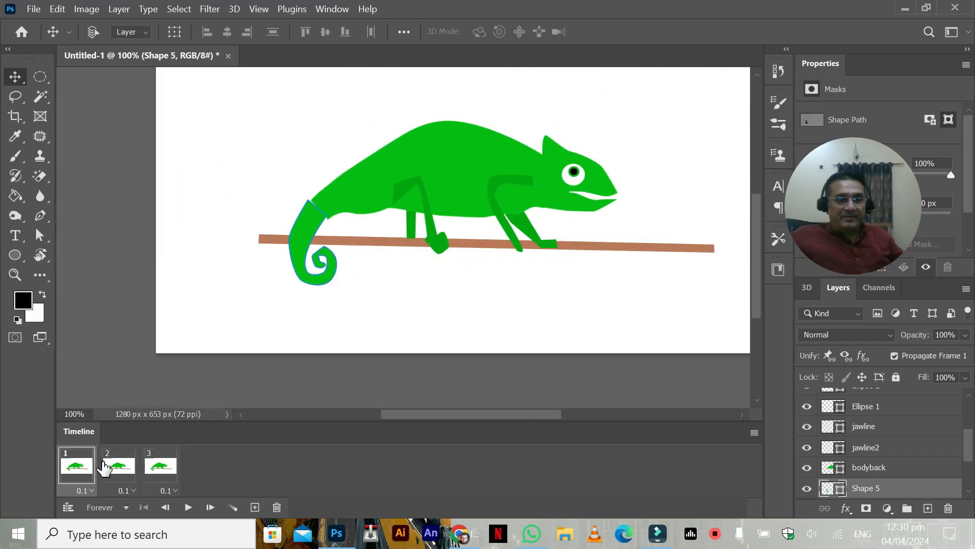
click(188, 507)
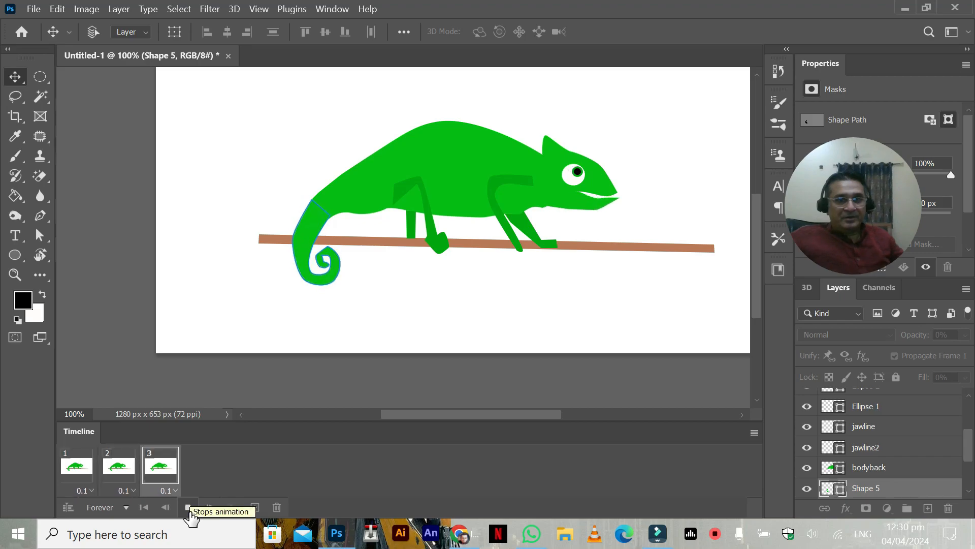
click(188, 508)
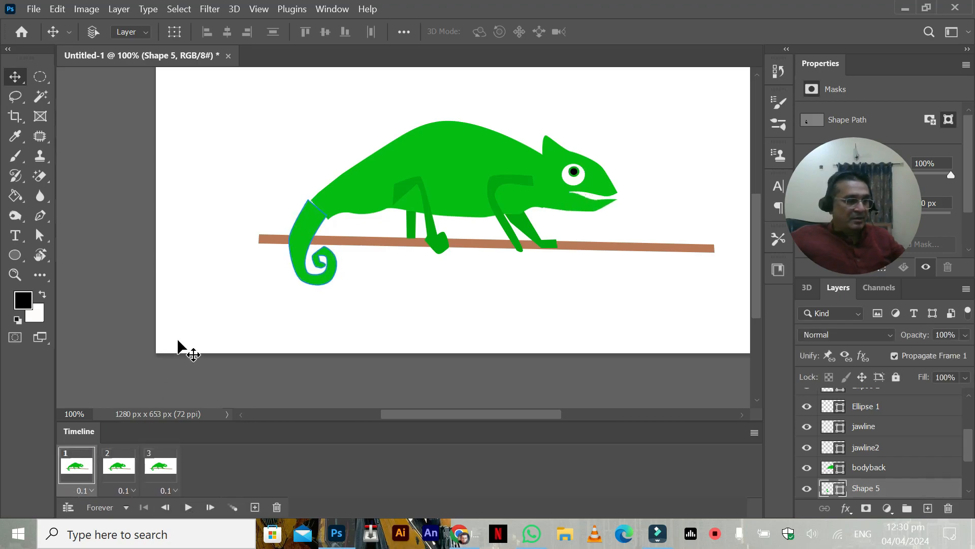
Step: Move the tail, Shape 5, slightly right in frame 1 so its base meets the body
key(ctrl)
key(ctrl+plus)
key(ctrl+plus)
key(space)
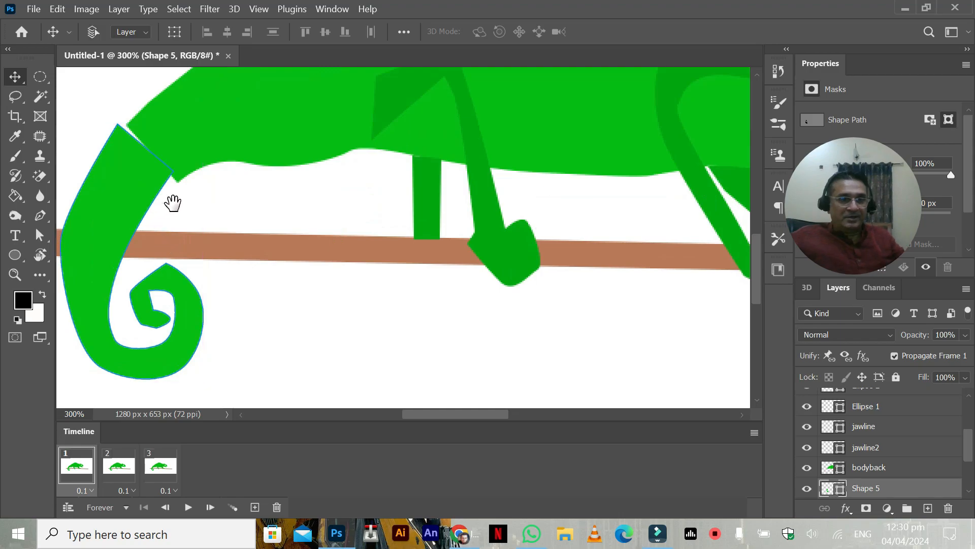
drag(173, 204, 264, 243)
drag(224, 198, 224, 198)
drag(233, 203, 235, 198)
Step: Move the tail, Shape 5, slightly left in frame 2 to align with the body, and compare it across the three frames
click(116, 463)
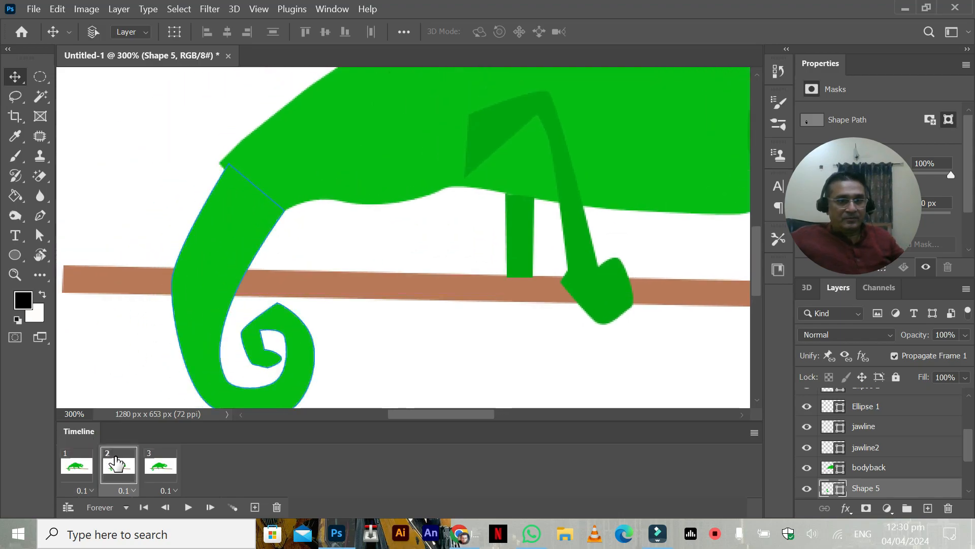
drag(250, 264, 195, 267)
click(158, 460)
click(126, 466)
click(79, 465)
click(111, 471)
click(154, 475)
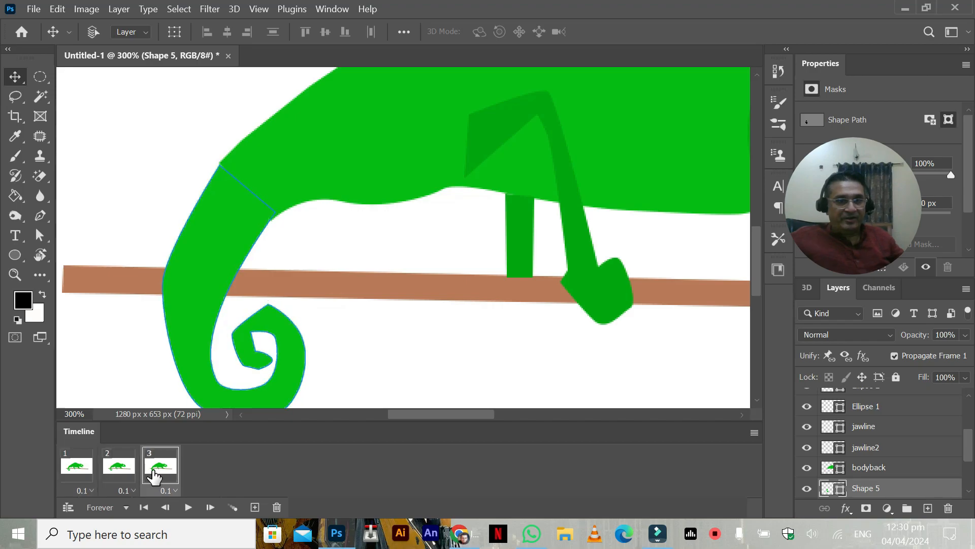
click(119, 472)
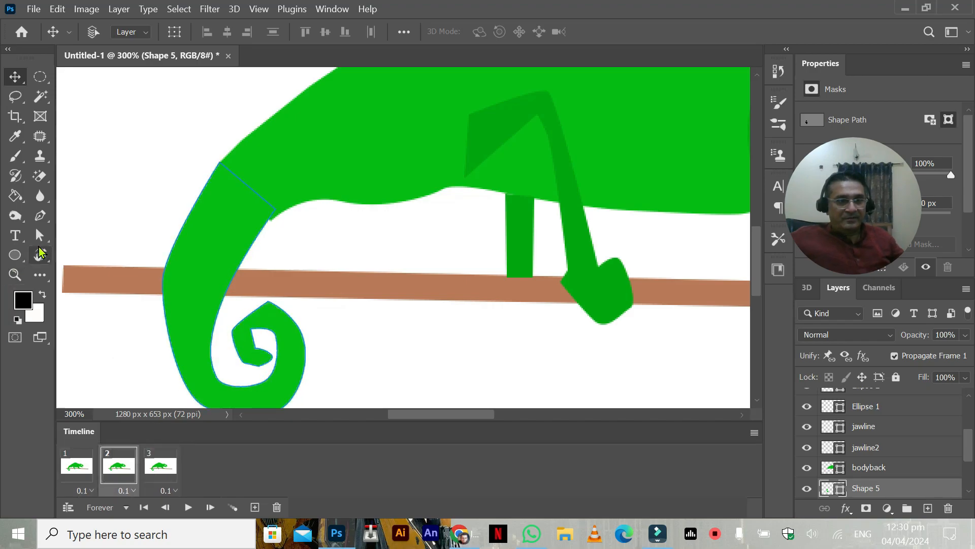
Step: Show the tail's anchor points with the path selection tool and compare their positions across the three frames
key(a)
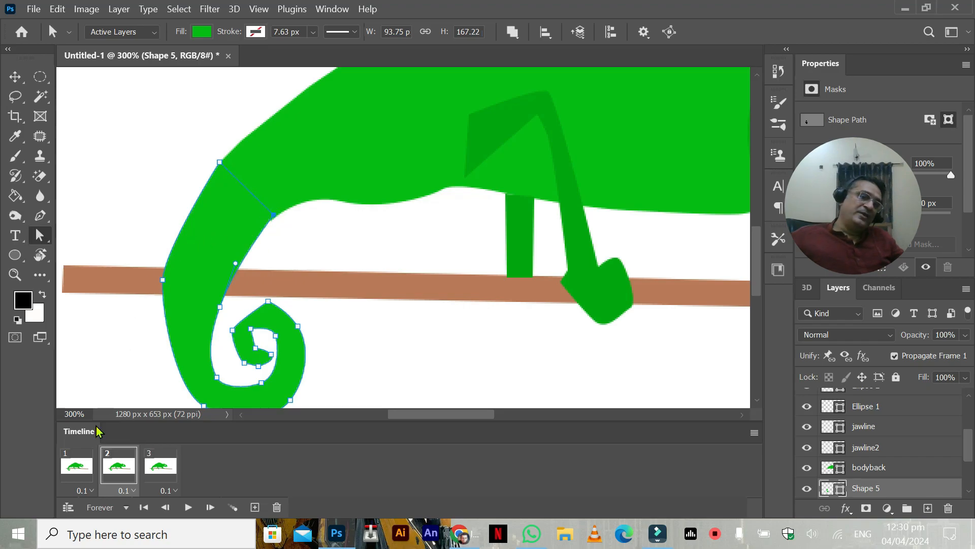
click(89, 470)
click(122, 468)
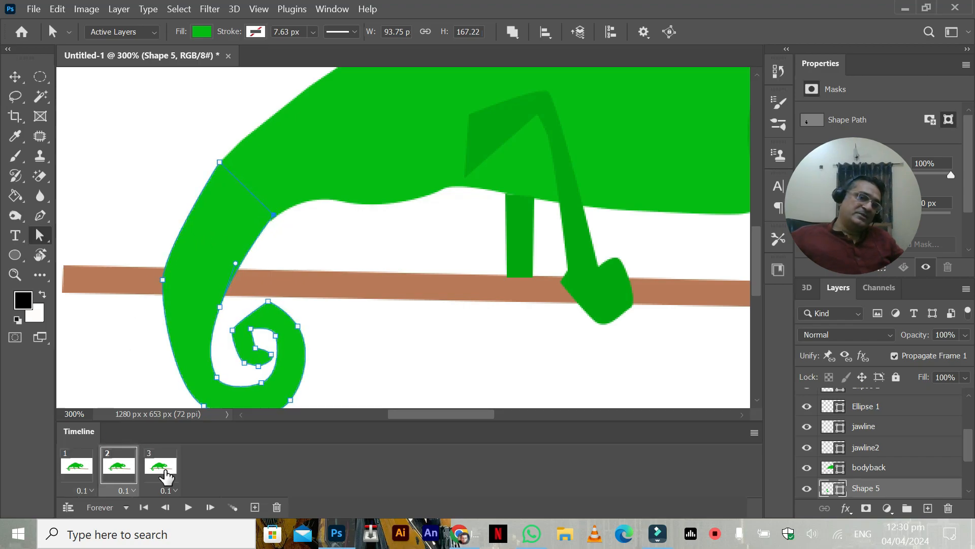
click(162, 475)
click(119, 466)
click(78, 468)
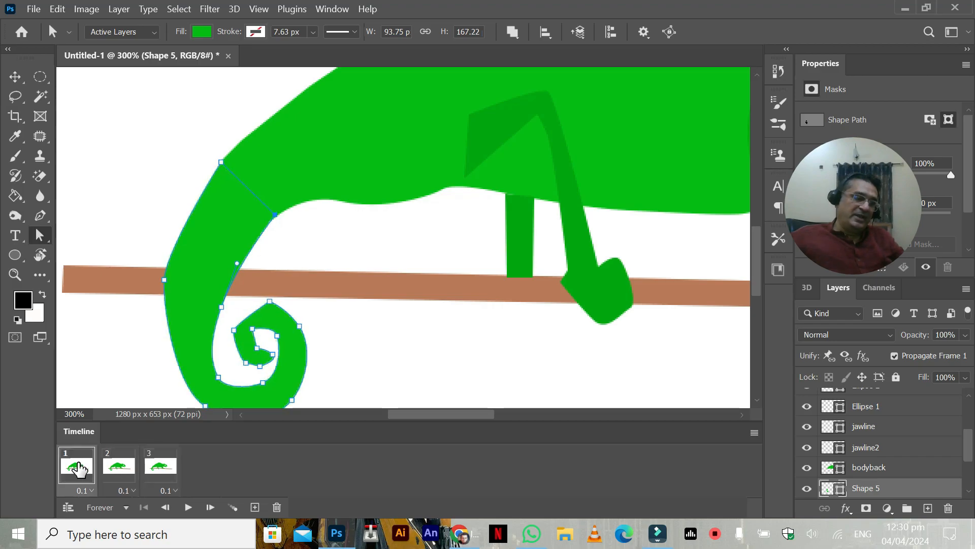
Step: Check the whole chameleon at 100% view, comparing its jaw, pupil and tail across frames 1 to 3
key(ctrl+minus)
key(ctrl+minus)
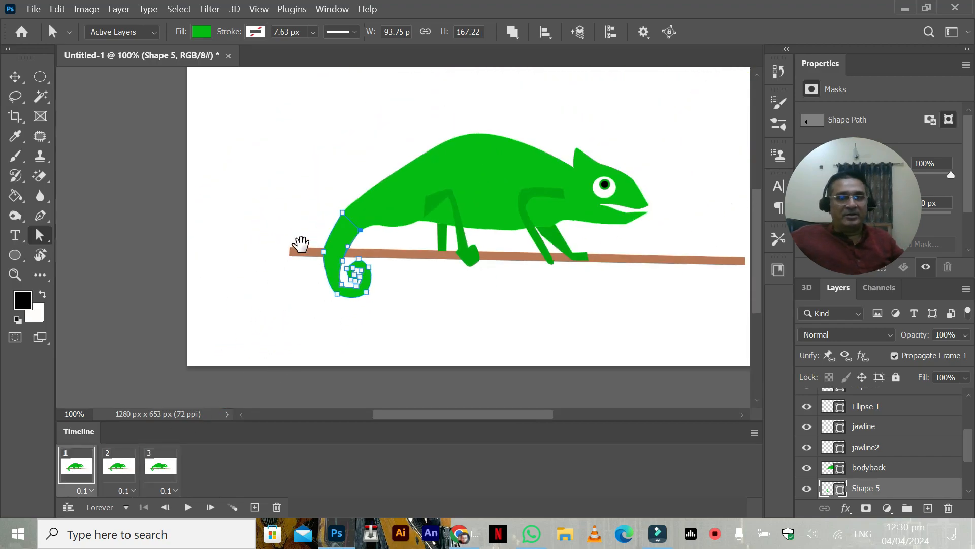
drag(311, 244, 232, 246)
click(115, 467)
click(148, 470)
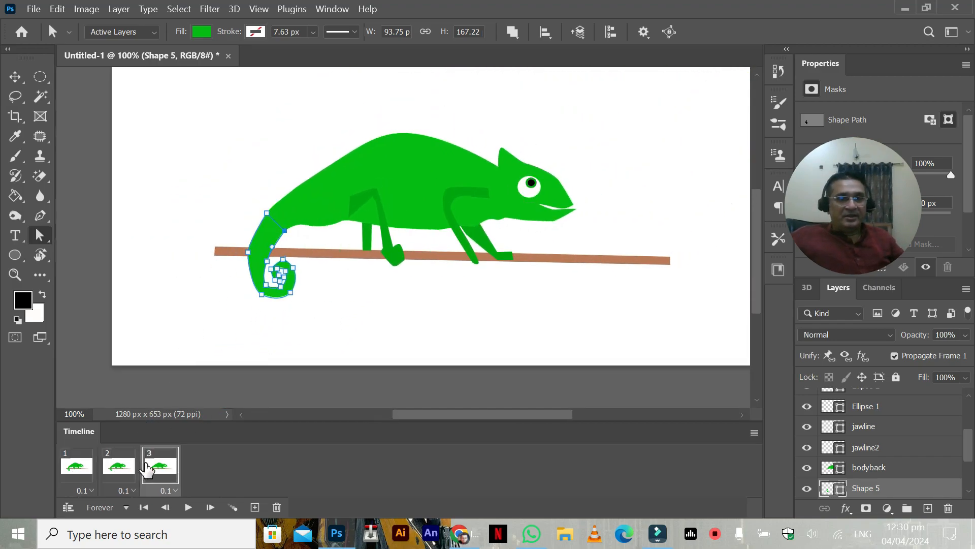
click(128, 467)
click(86, 466)
click(118, 466)
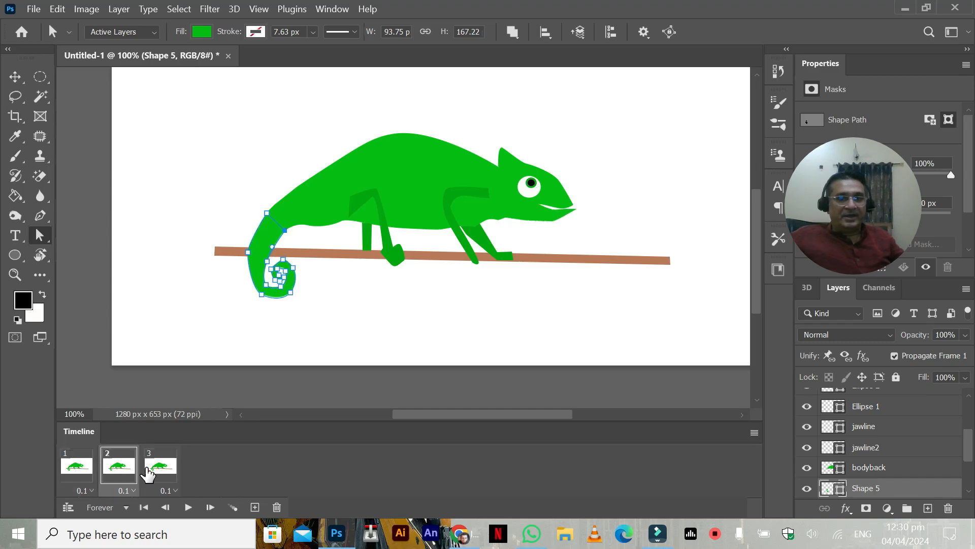
Step: Duplicate frame 3 as a fourth frame and activate the Move tool
click(148, 471)
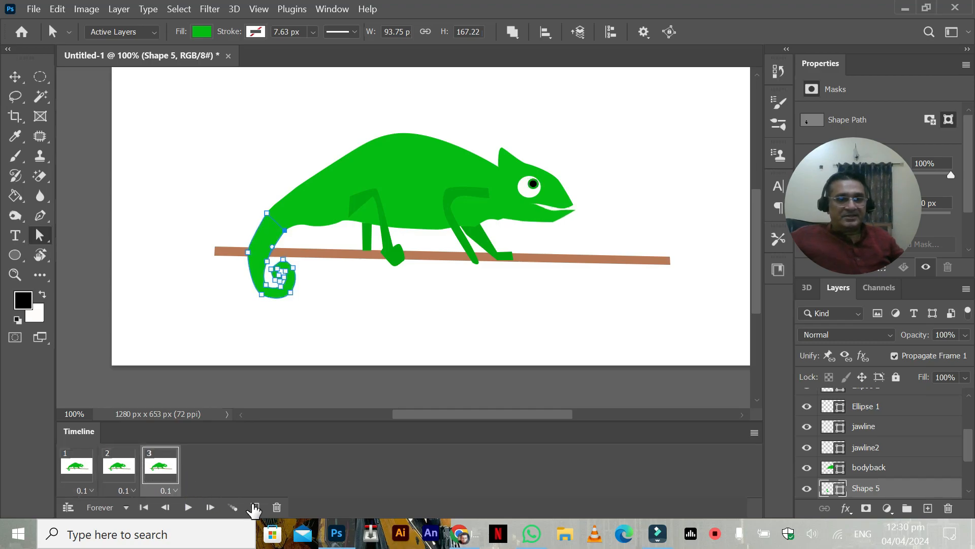
click(255, 507)
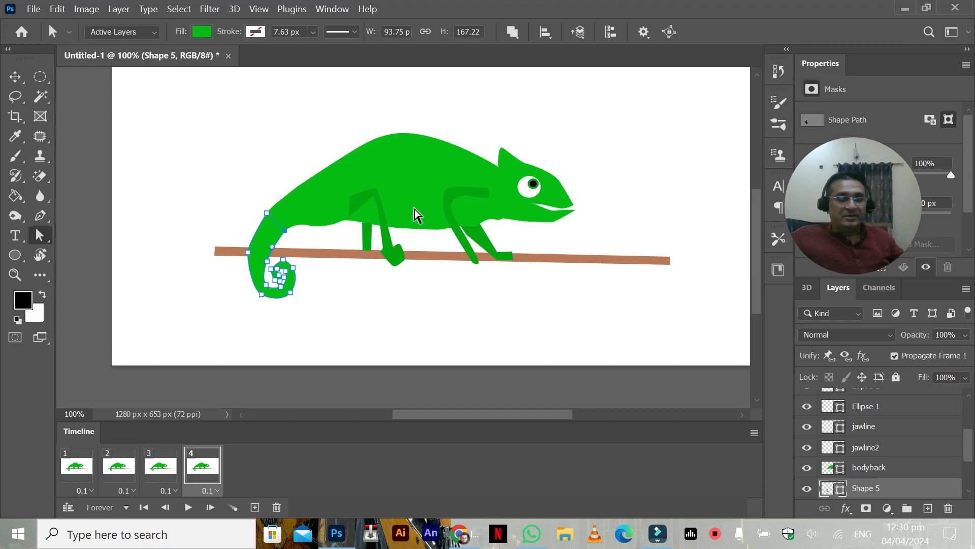
click(15, 76)
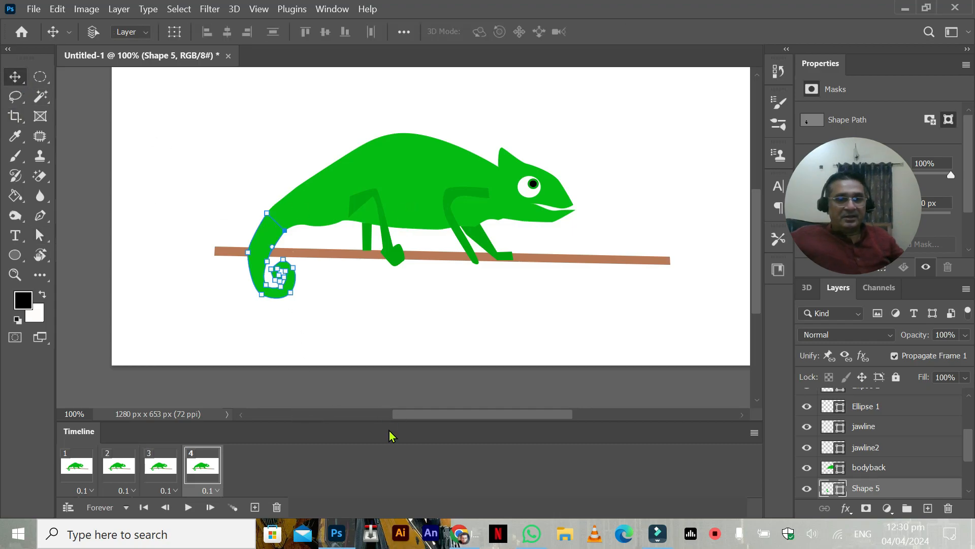
Step: Switch to Chrome and look through the cartoon drawings in the IN School classes project on Behance
click(444, 533)
scroll(303, 370, down, 15)
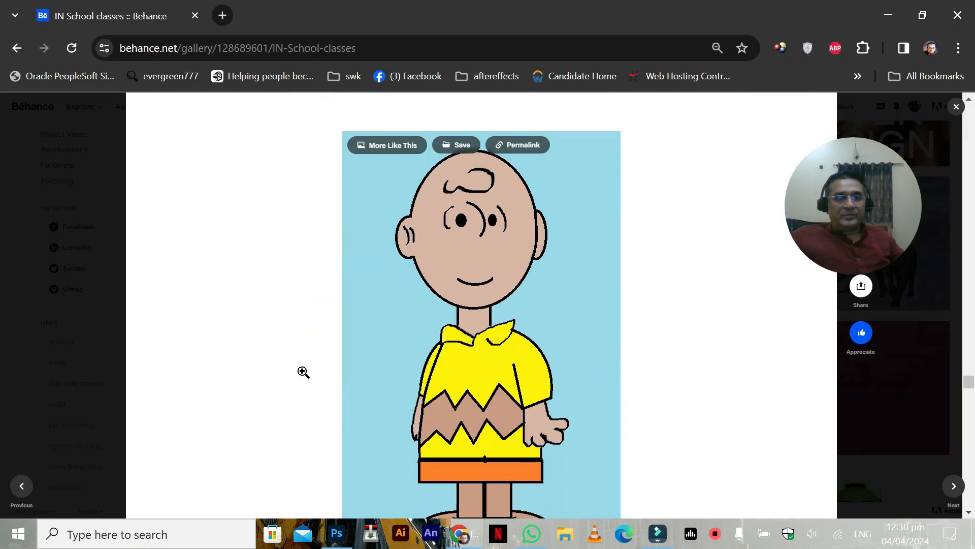
scroll(711, 358, down, 5)
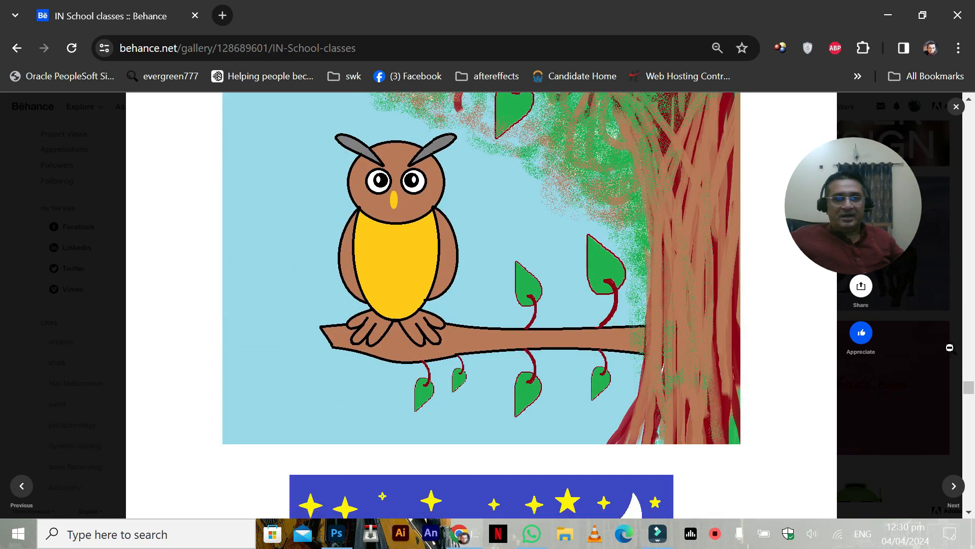
drag(973, 389, 972, 299)
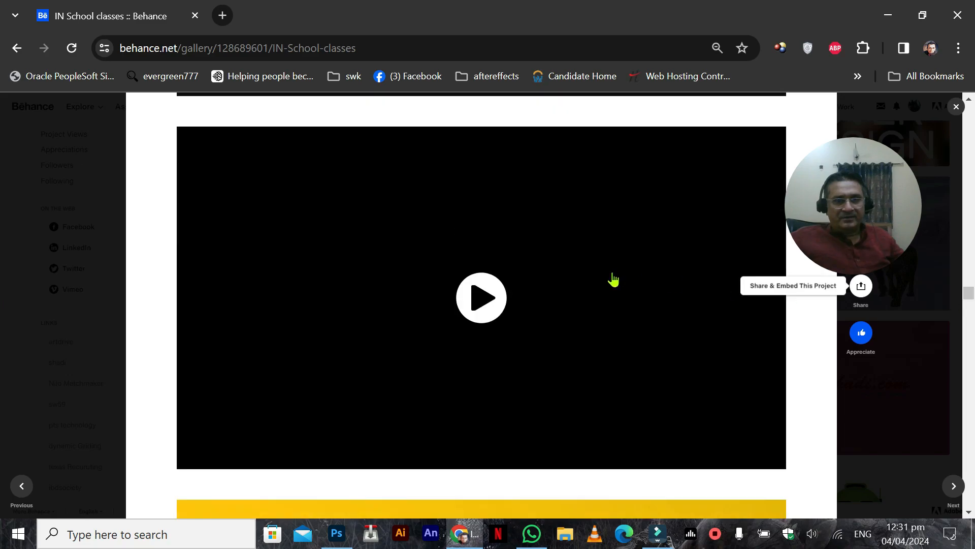
Step: Play the PowerPoint bouncing-style animation and the motorcycle video above it in the Behance project
click(520, 305)
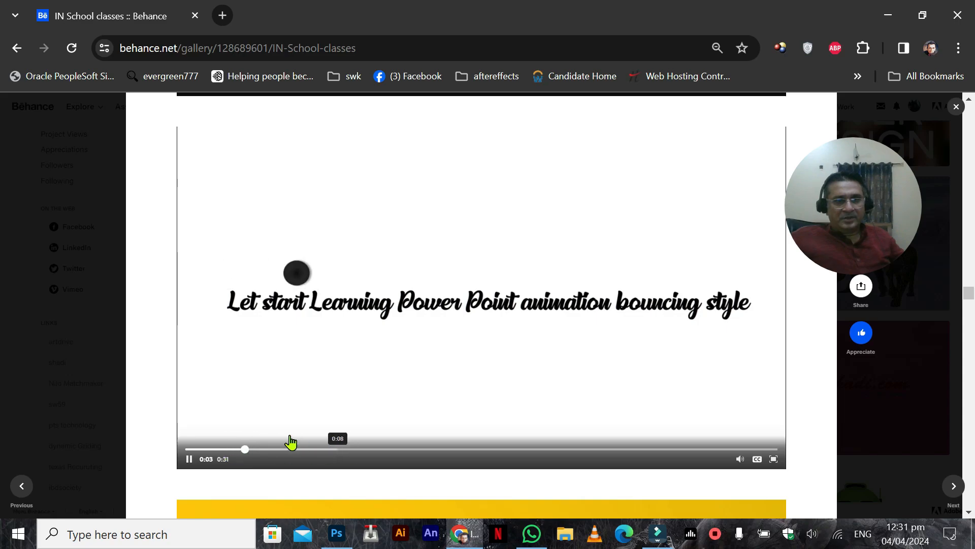
scroll(746, 447, up, 5)
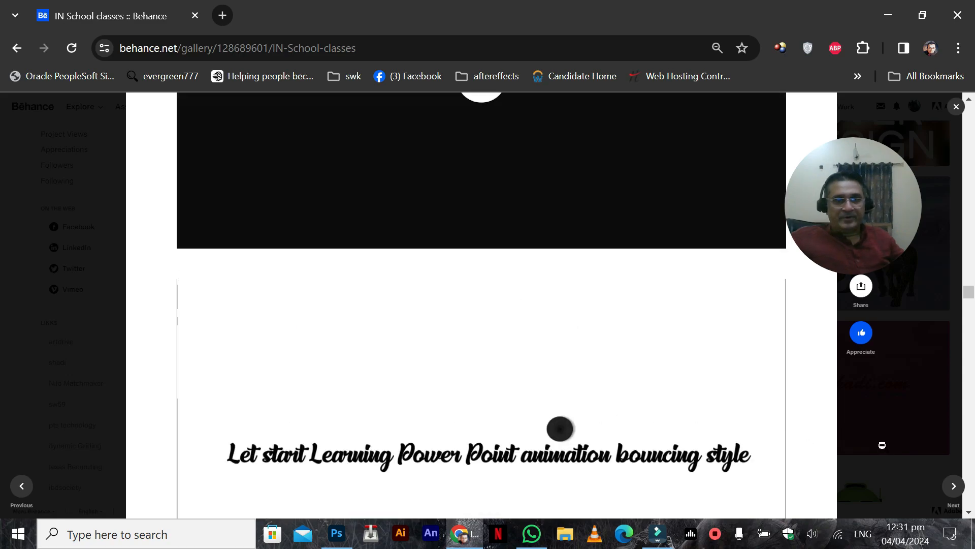
click(488, 183)
scroll(466, 380, up, 4)
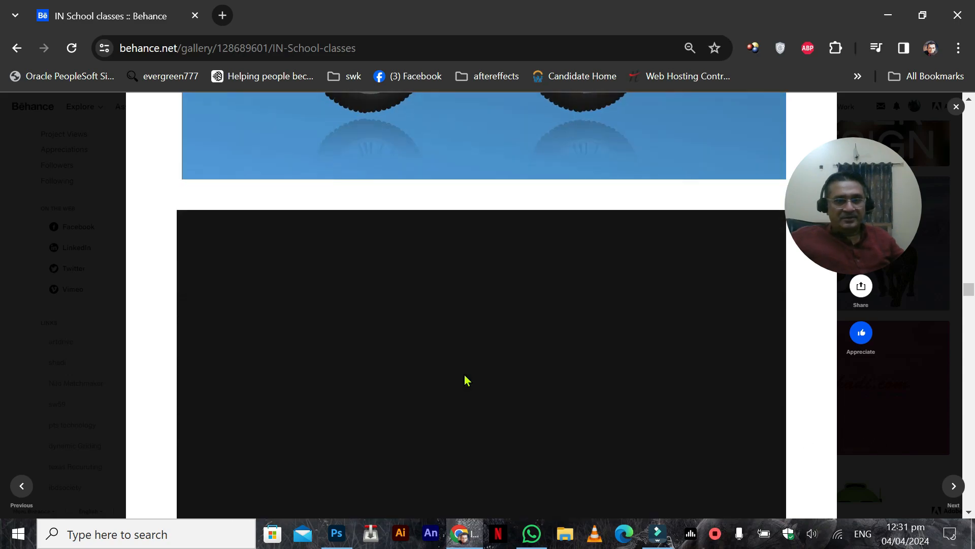
scroll(465, 381, down, 2)
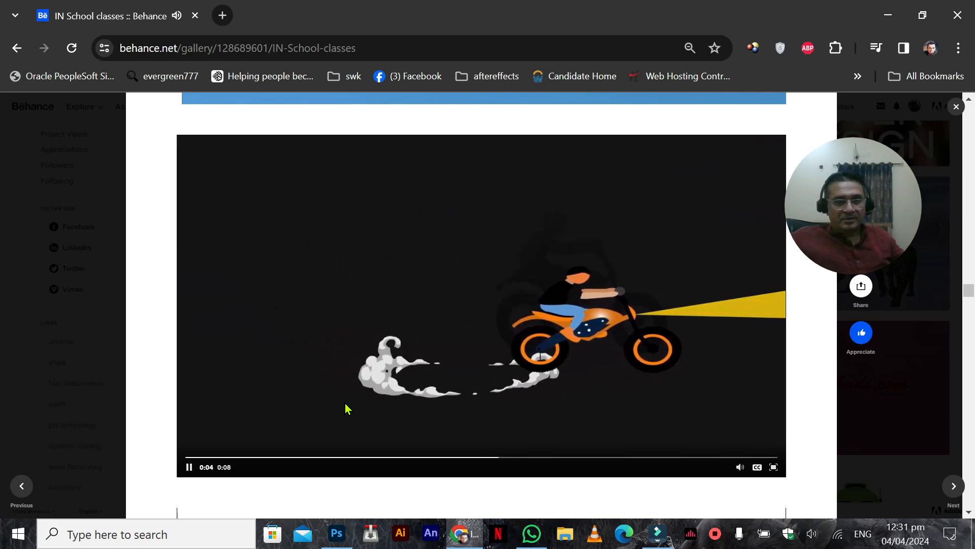
Step: Browse the earlier videos and illustrations in the IN School classes project, up to the boy with the laptop
scroll(326, 416, up, 15)
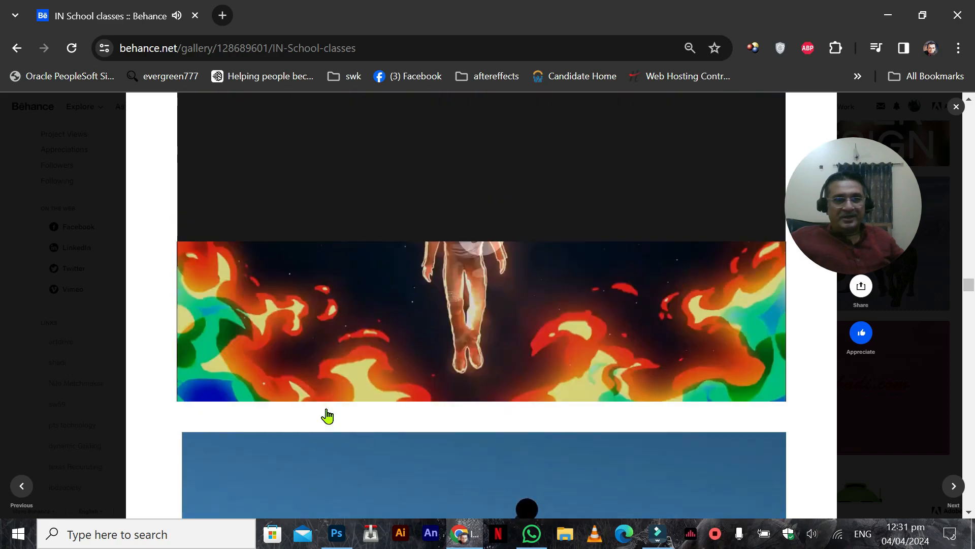
scroll(326, 416, up, 15)
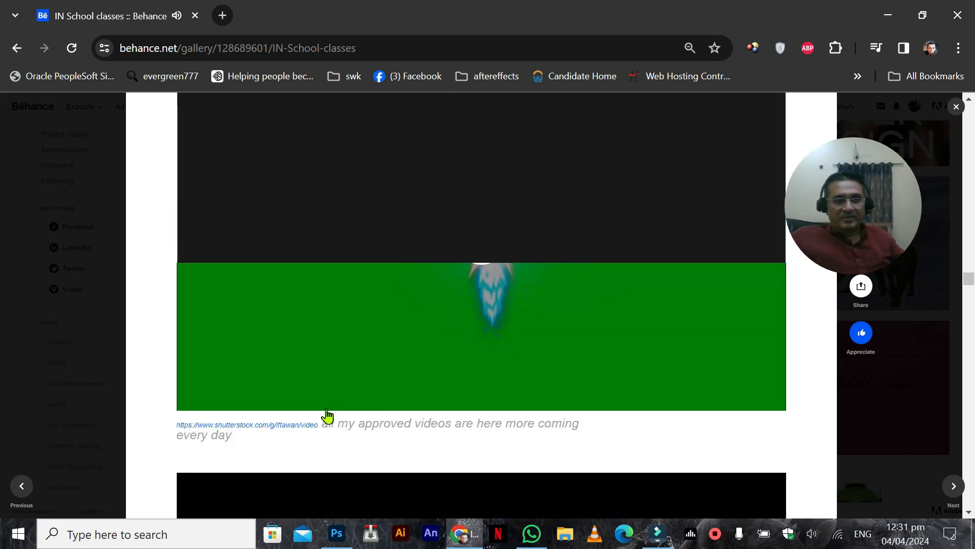
scroll(327, 416, up, 15)
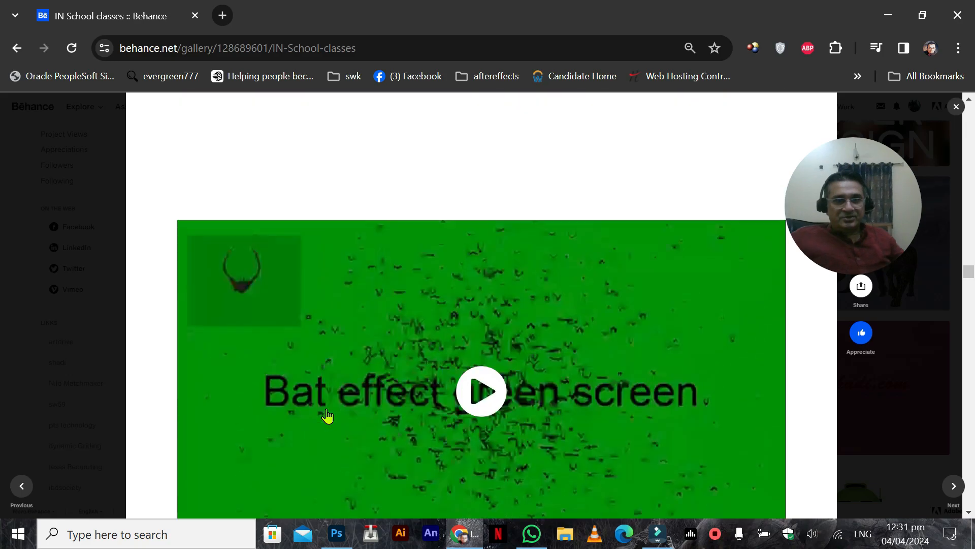
scroll(327, 415, up, 15)
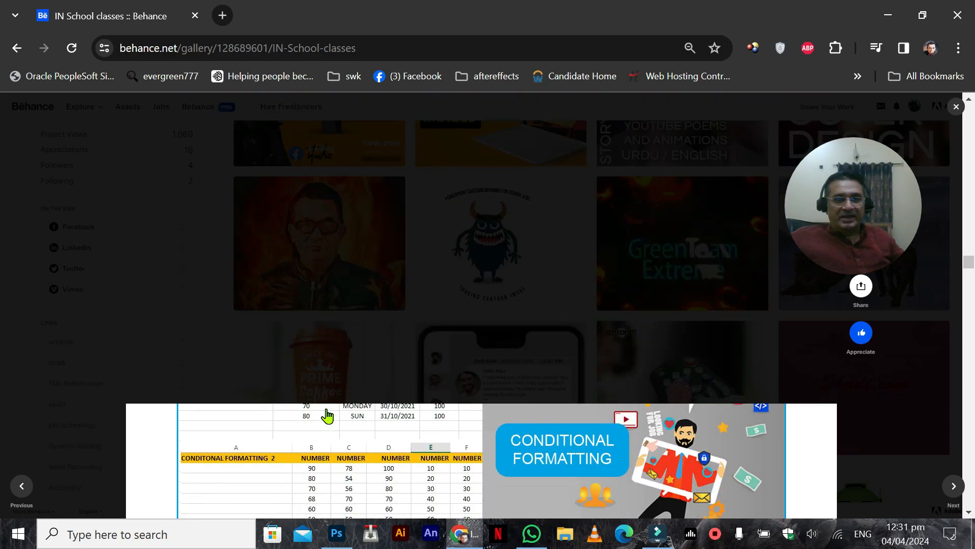
scroll(327, 416, up, 5)
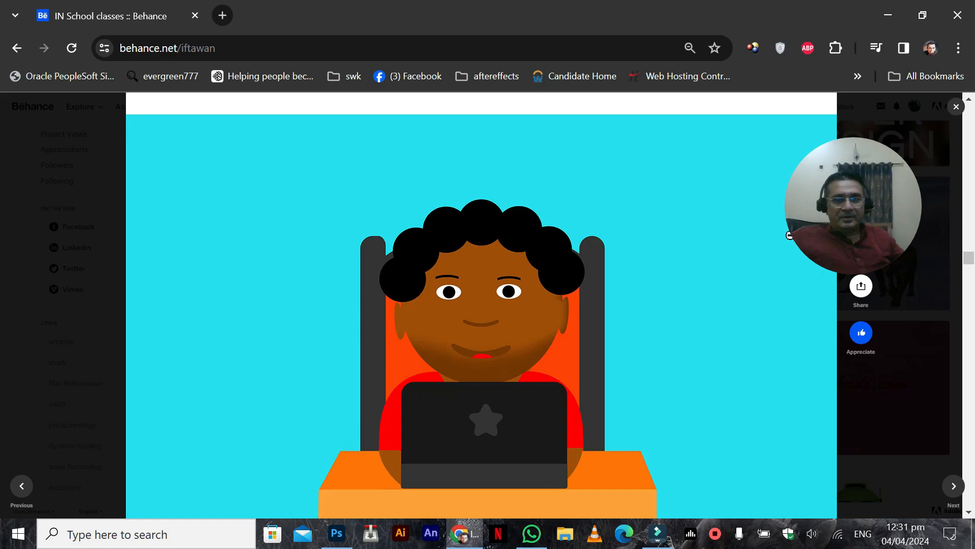
Step: Close the project, look over the Behance profile's works and reopen the IN School classes project
click(957, 108)
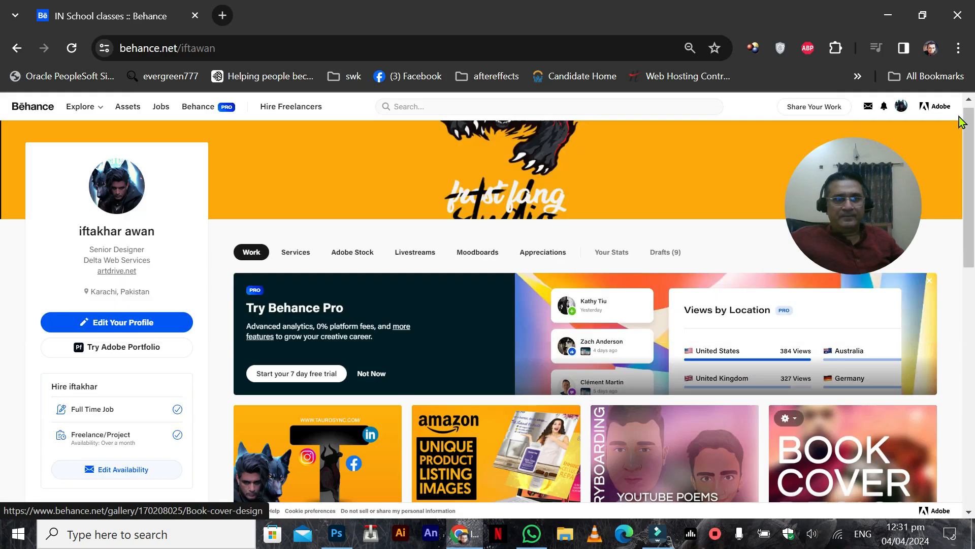
scroll(381, 389, down, 2)
scroll(381, 389, down, 6)
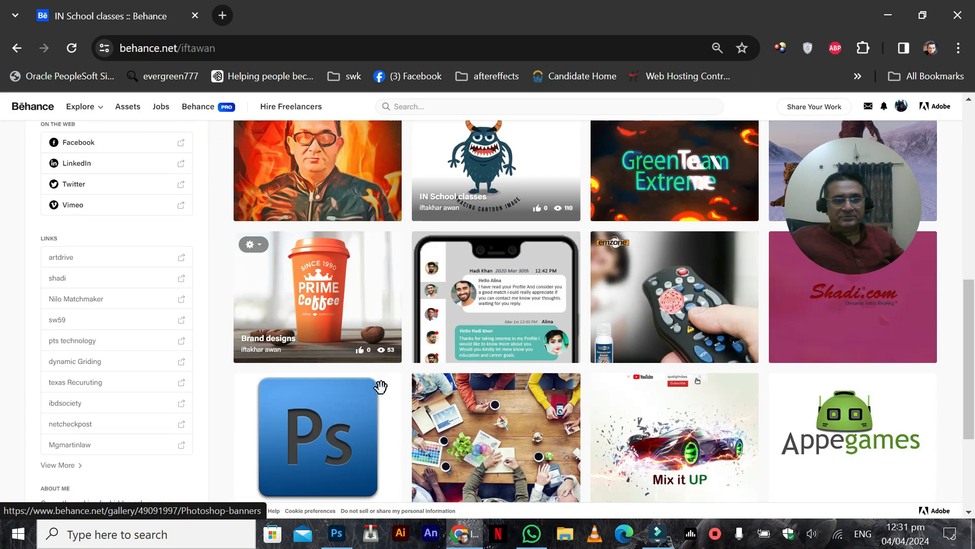
click(502, 290)
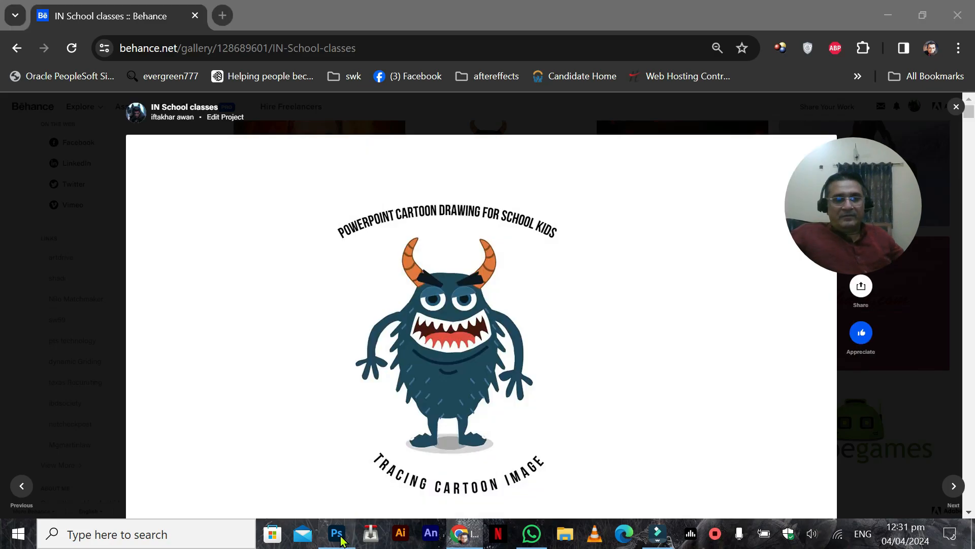
Step: Switch back to Photoshop and compare the chameleon's pose across the four animation frames
click(336, 533)
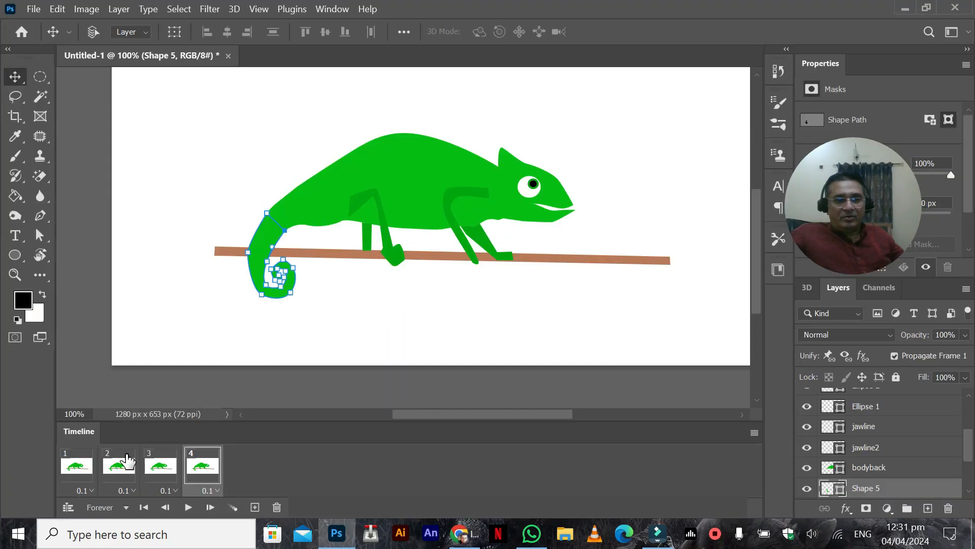
click(142, 461)
click(67, 477)
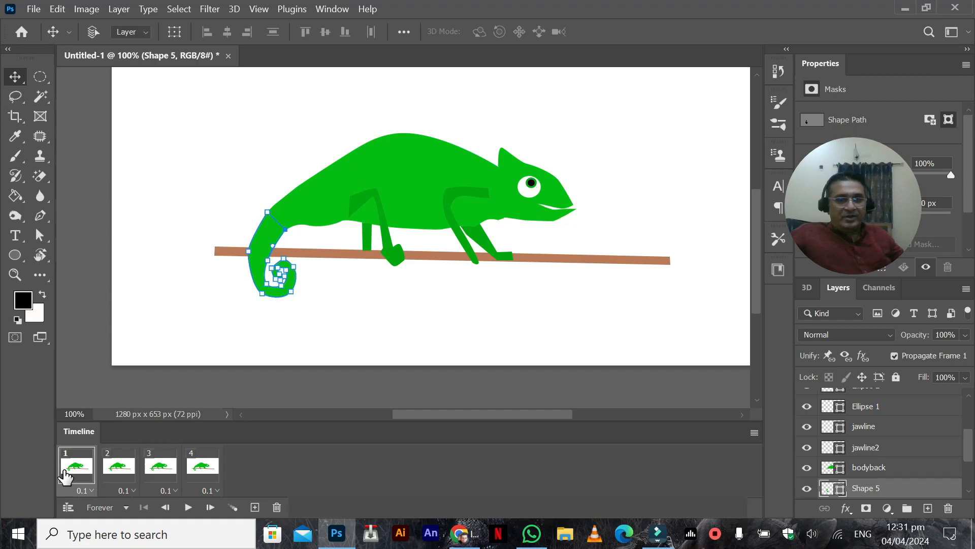
click(117, 471)
click(167, 477)
click(201, 480)
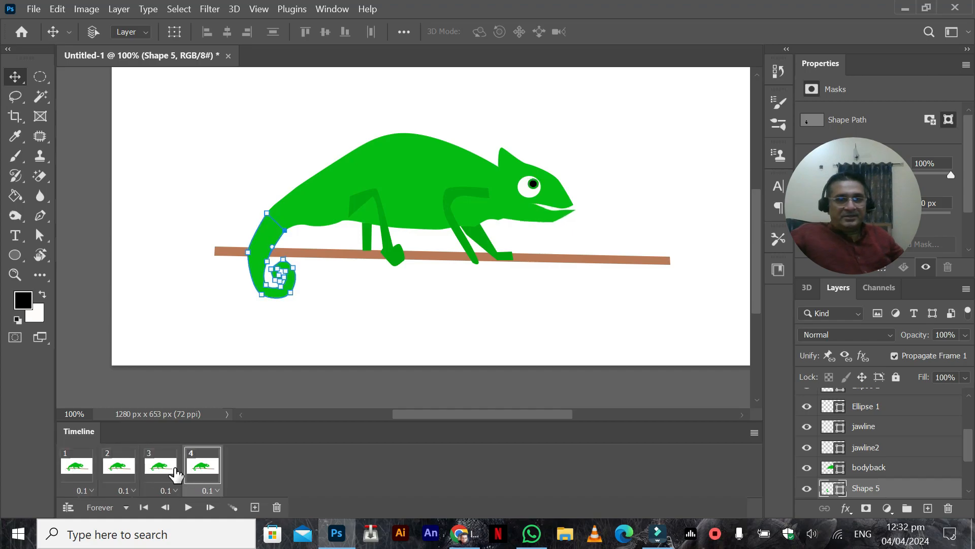
click(97, 483)
click(127, 478)
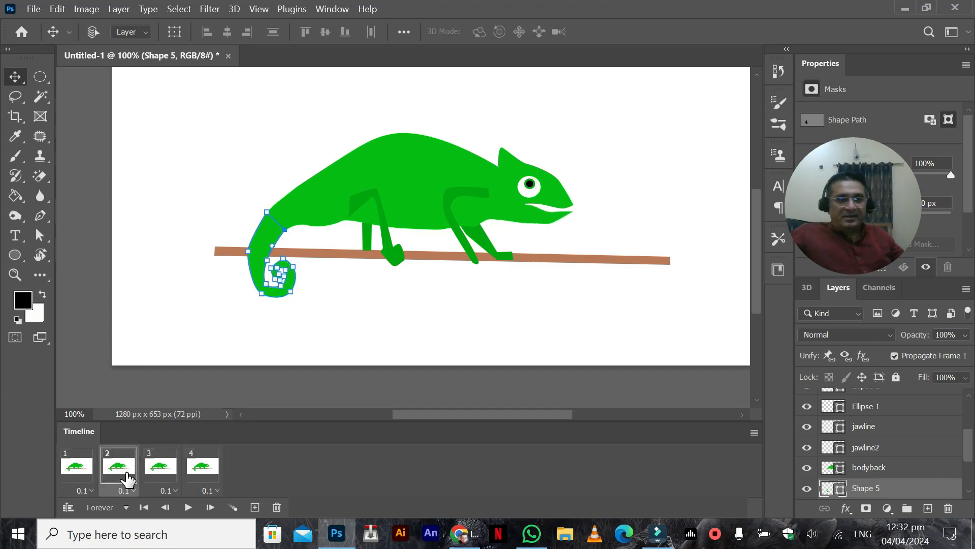
Step: Preview the four-frame chameleon animation, select Layer 2 instead of the tail shape, and play the animation again
click(186, 508)
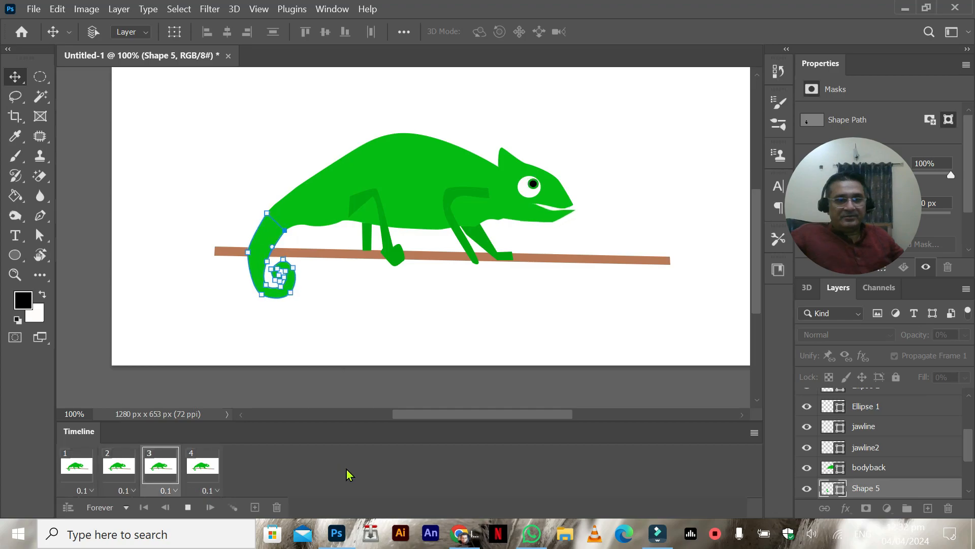
drag(967, 446, 970, 410)
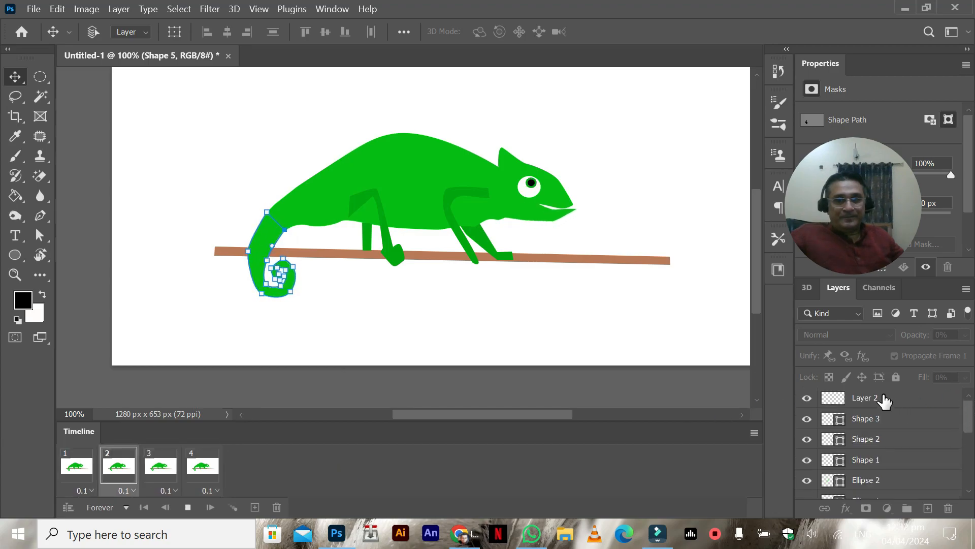
click(188, 507)
click(892, 401)
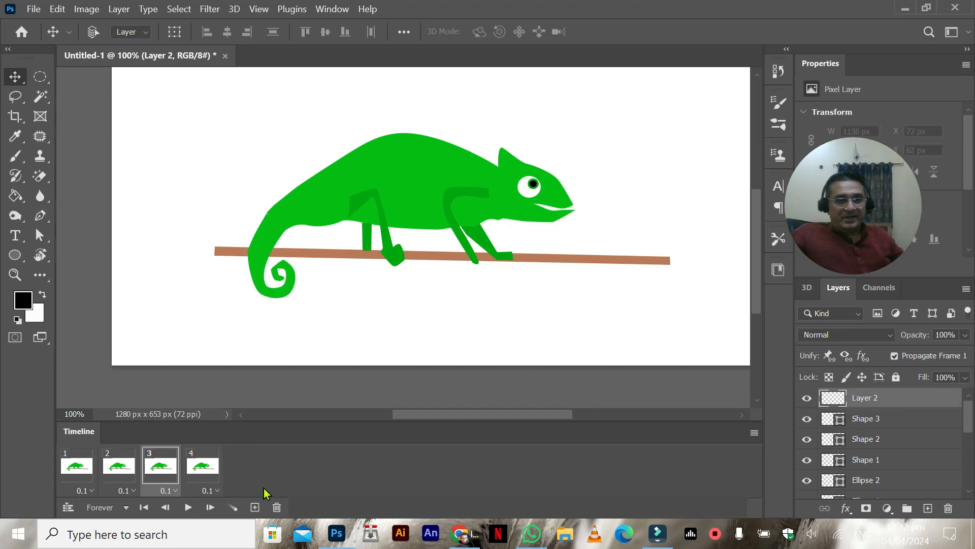
click(193, 507)
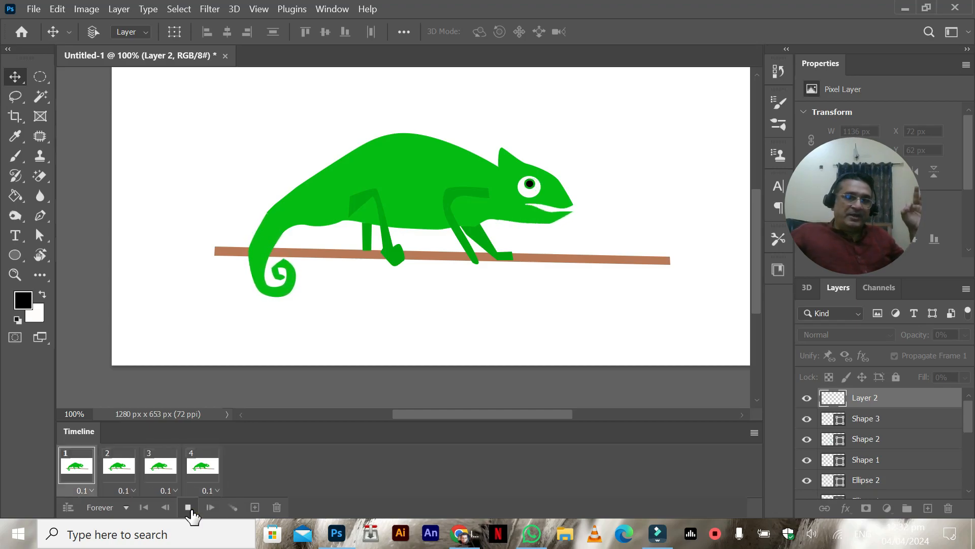
click(191, 510)
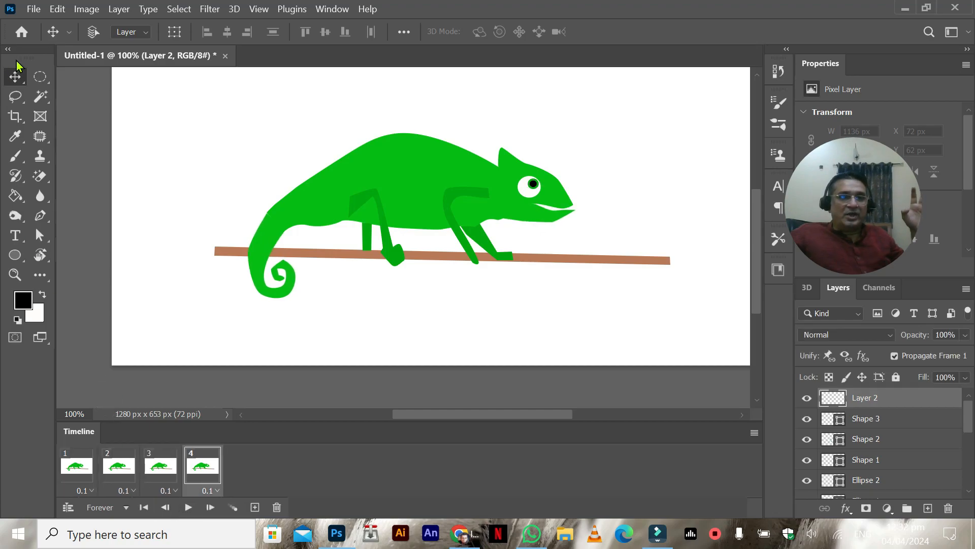
Step: Save the document in Photoshop format as camiloin-cartoon in the Photos-001 folder
click(32, 10)
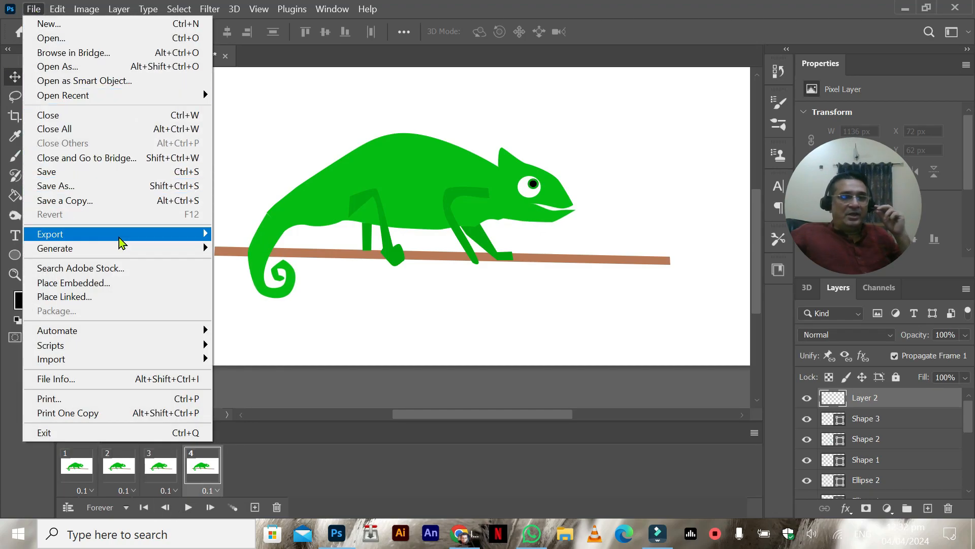
mouse_move(123, 241)
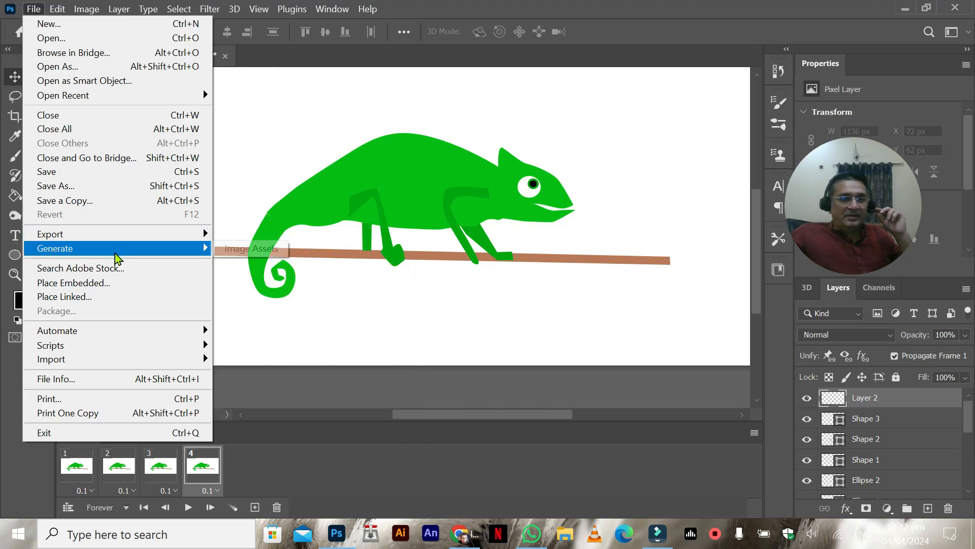
click(194, 185)
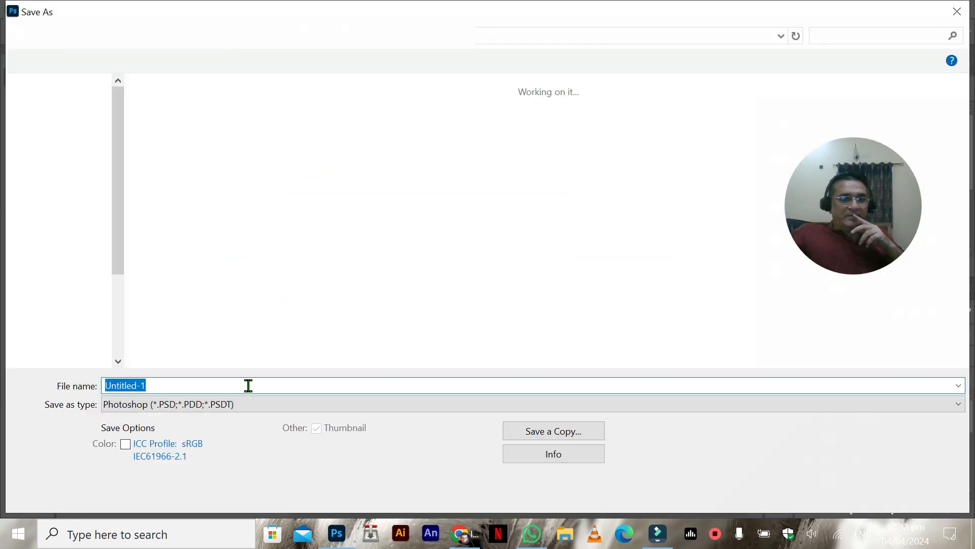
click(162, 400)
click(151, 404)
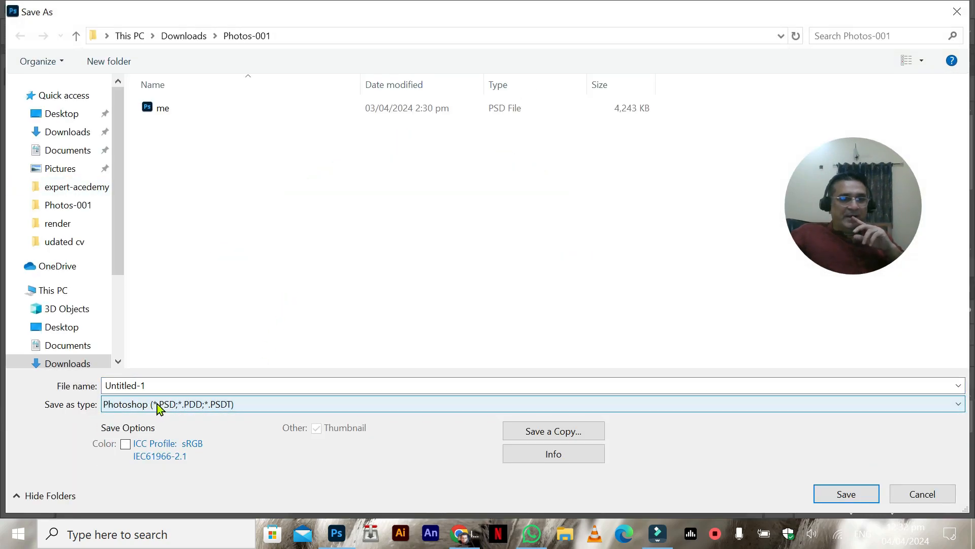
click(153, 405)
click(203, 401)
click(141, 405)
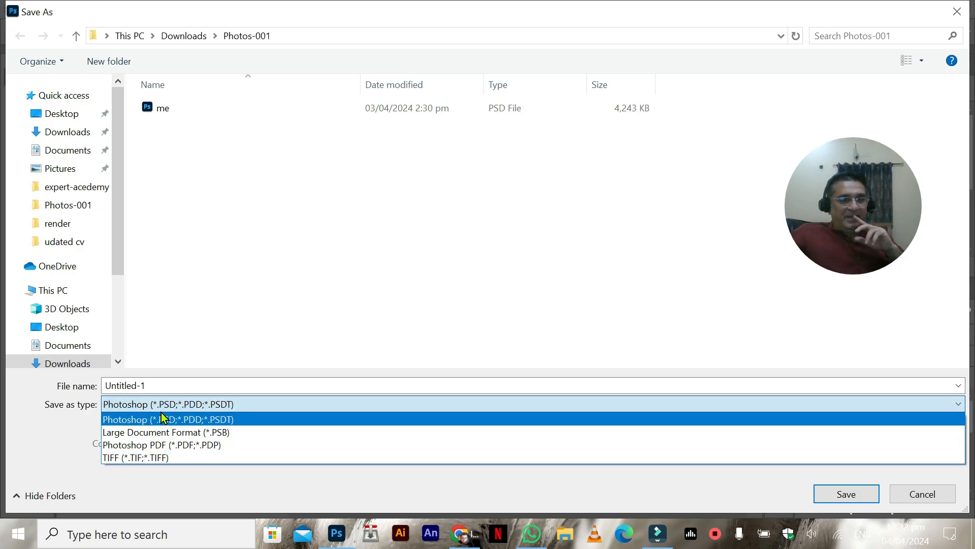
click(169, 404)
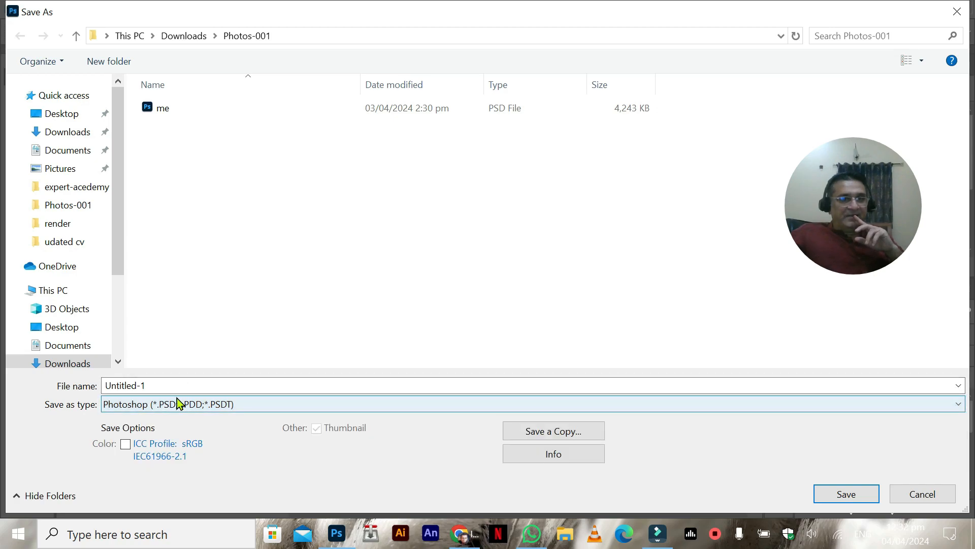
click(178, 391)
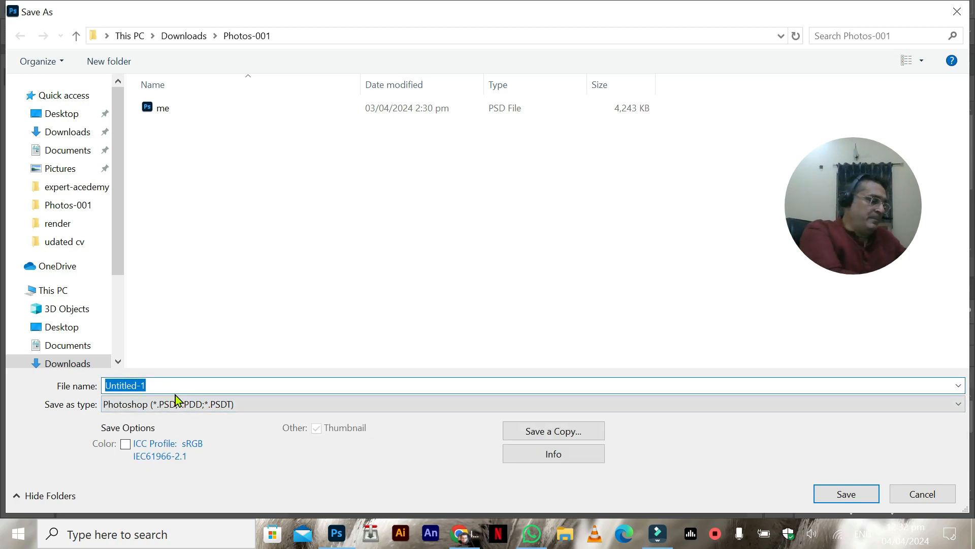
text(camiloin-cartoon)
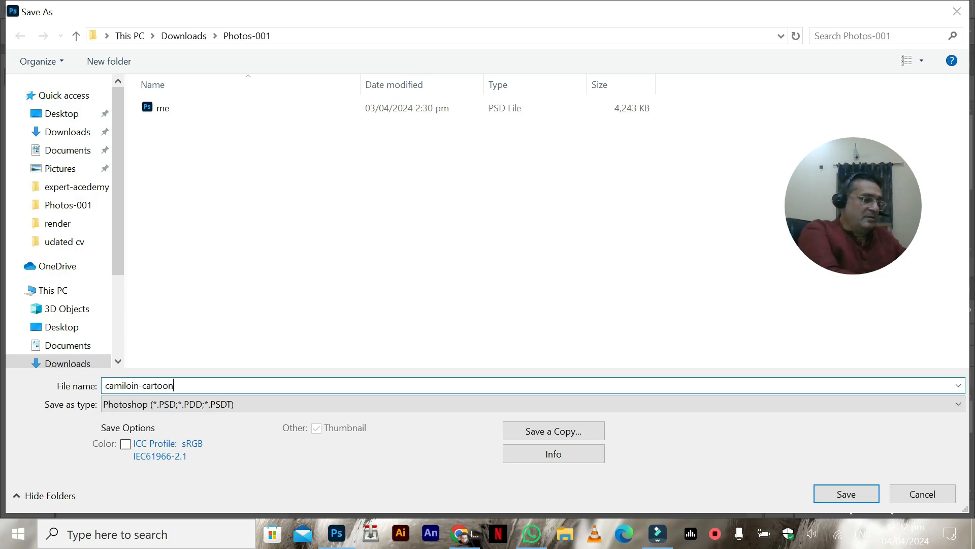
key(Return)
Step: Open the Render Video export settings for the chameleon animation
click(34, 8)
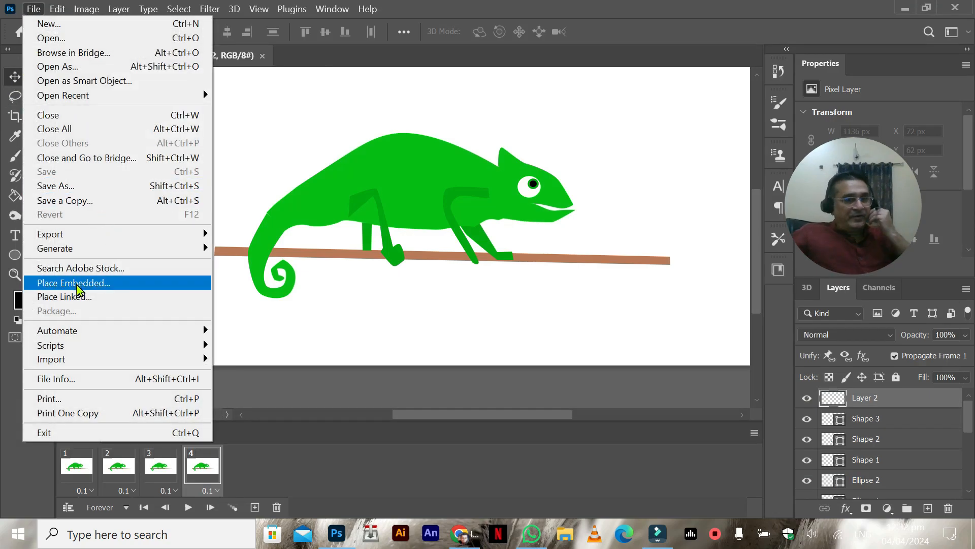
mouse_move(131, 330)
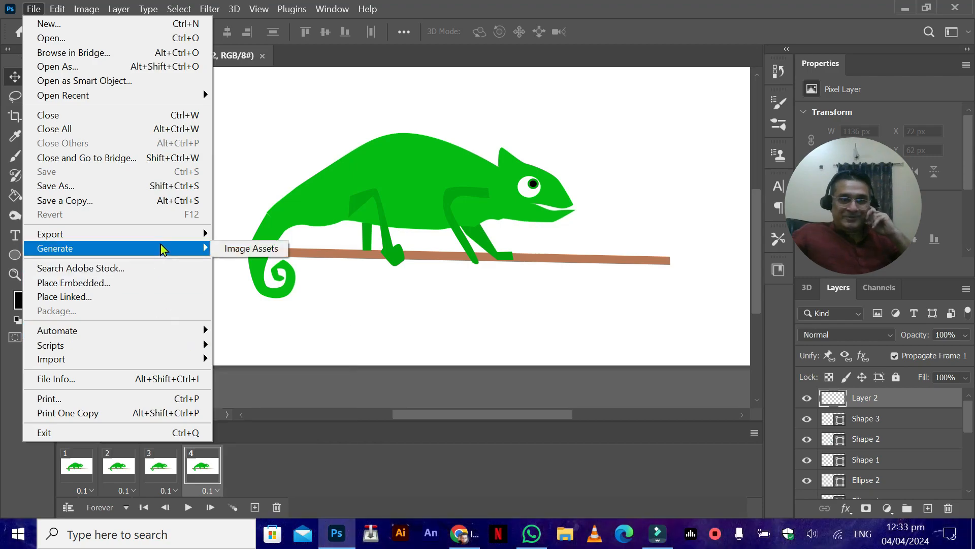
mouse_move(165, 239)
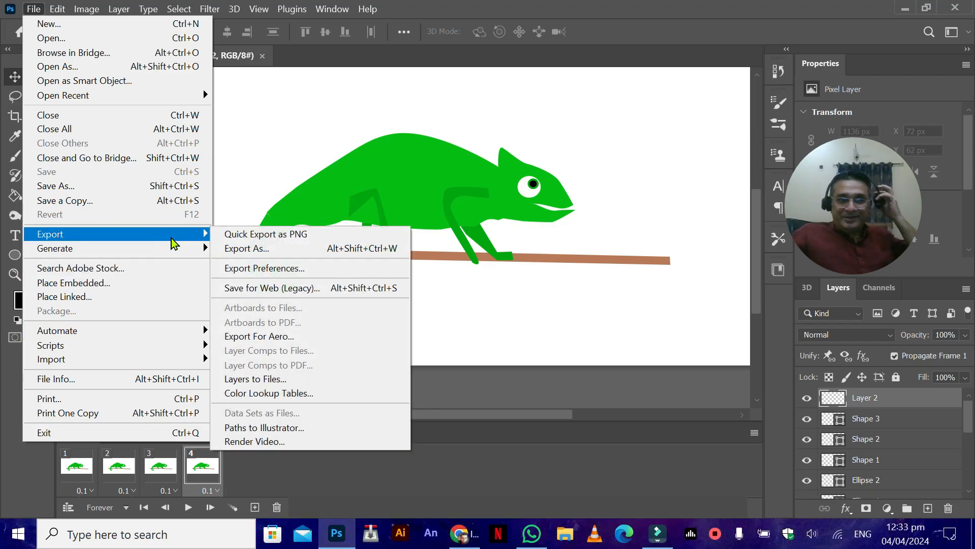
click(280, 441)
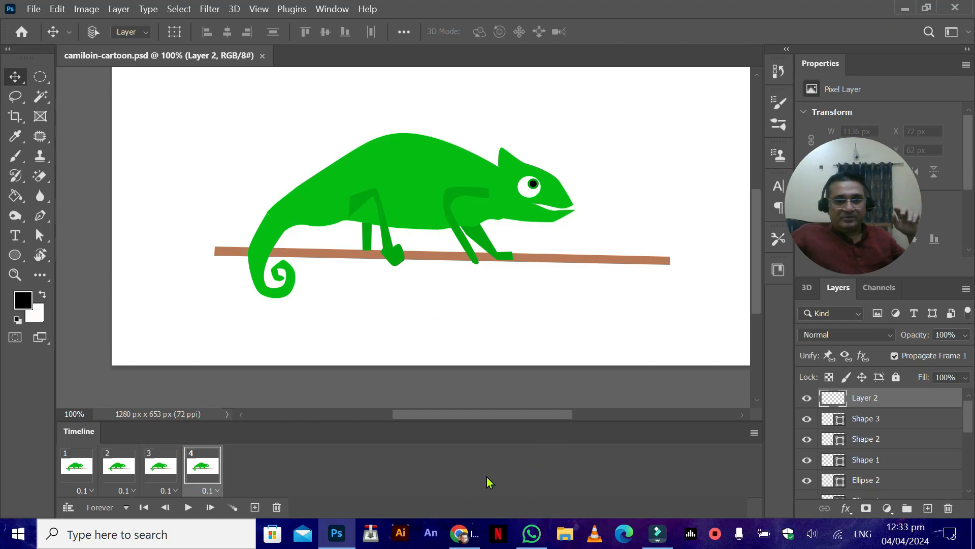
Step: Switch to Chrome and look through the IN School classes project from the class poster to the black robot illustration
click(463, 533)
scroll(351, 385, down, 10)
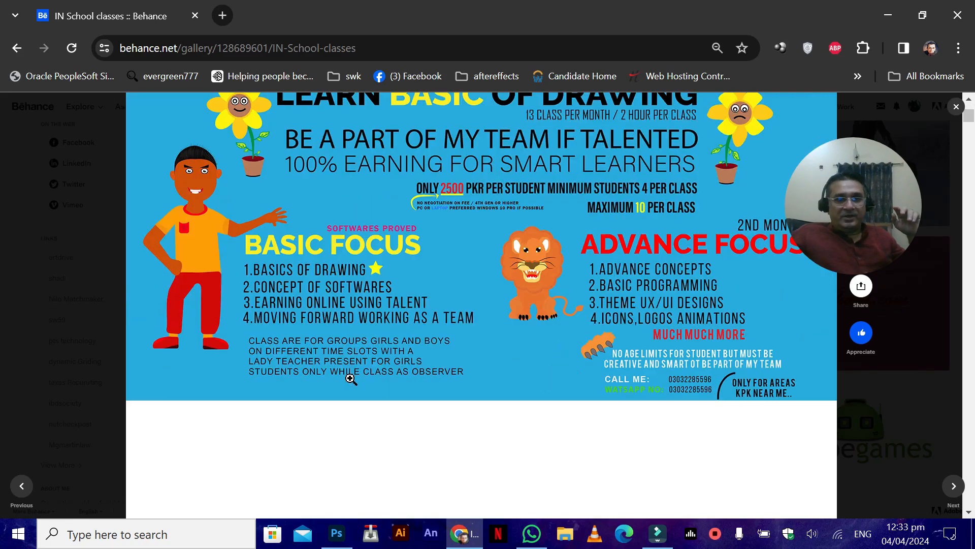
scroll(351, 385, down, 6)
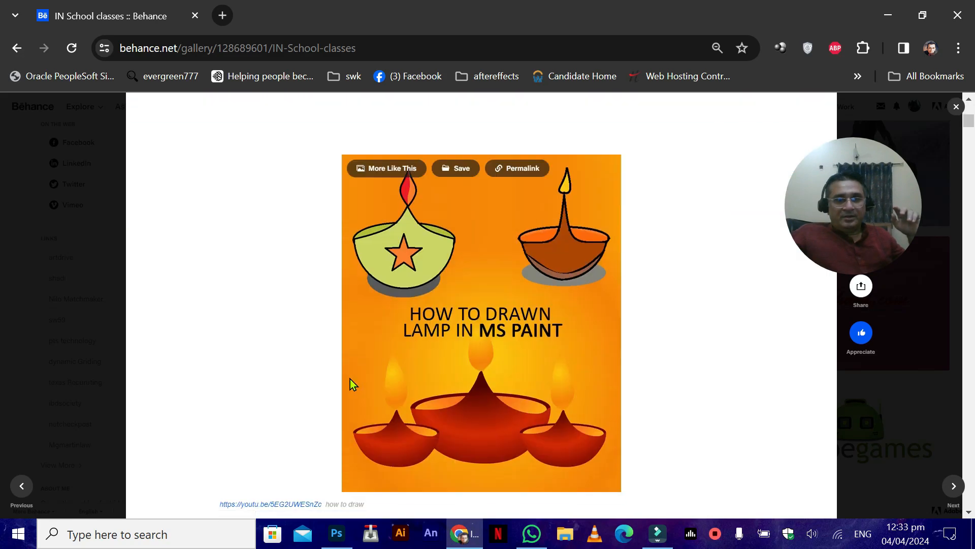
scroll(350, 378, down, 10)
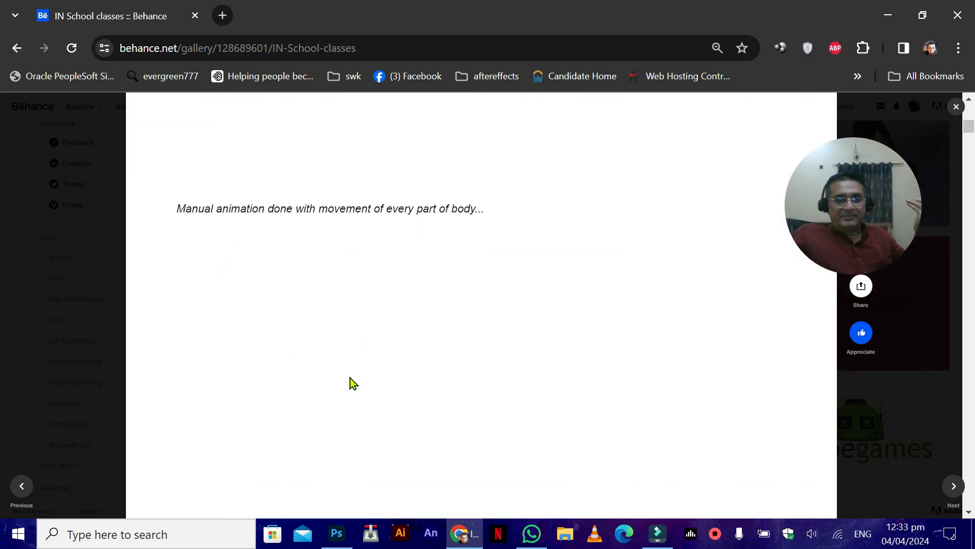
scroll(353, 382, down, 10)
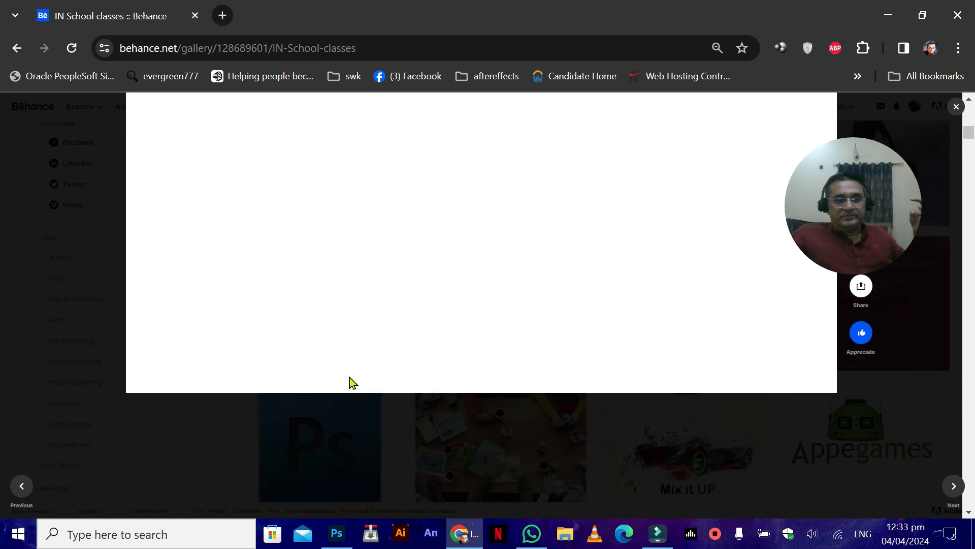
scroll(352, 380, down, 6)
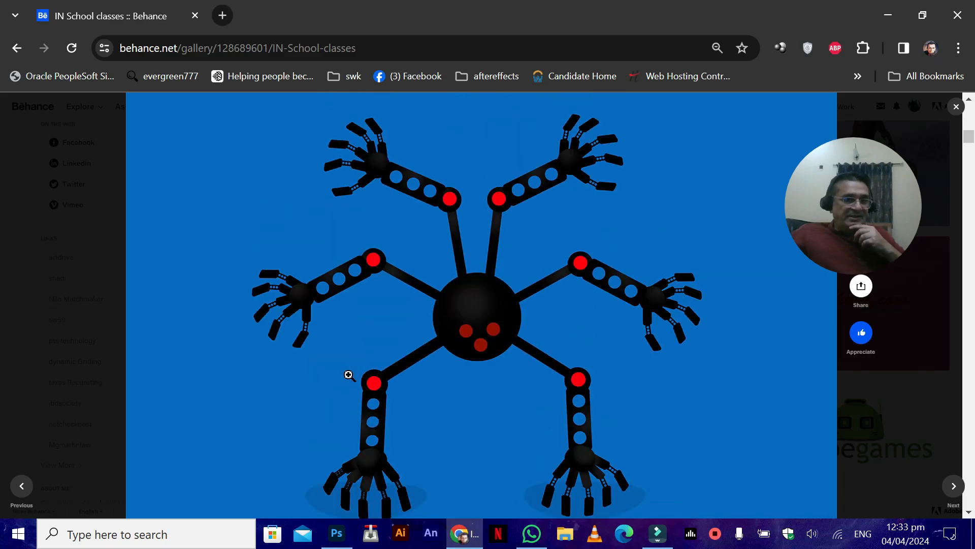
scroll(348, 375, down, 8)
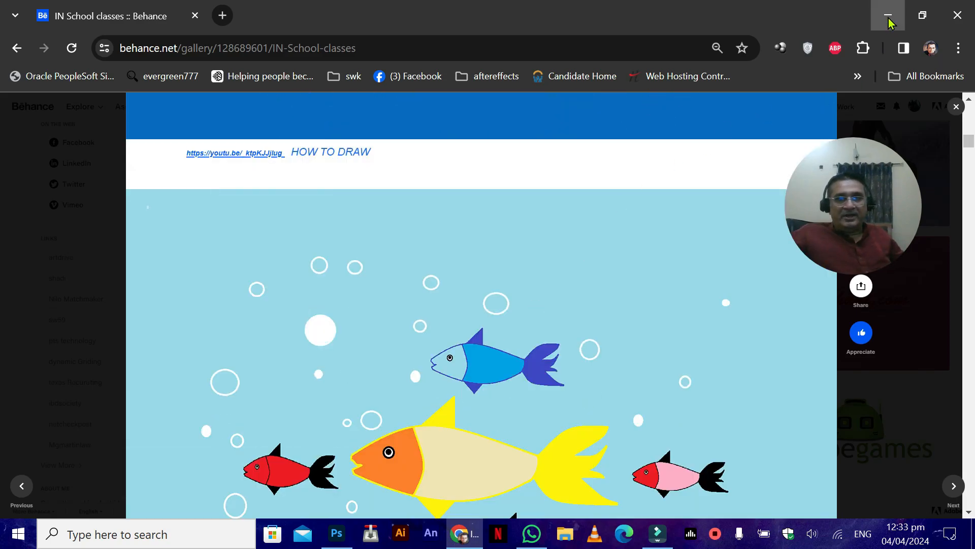
click(889, 23)
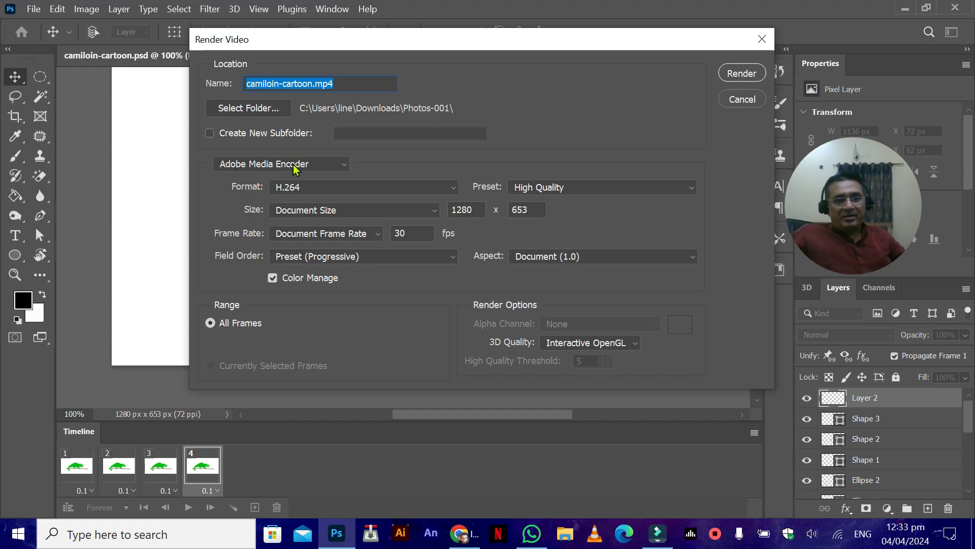
Step: Render all frames as camiloin-cartoon.mp4 with H.264 High Quality at 30 fps, and check the Photos-001 folder in File Explorer
click(741, 74)
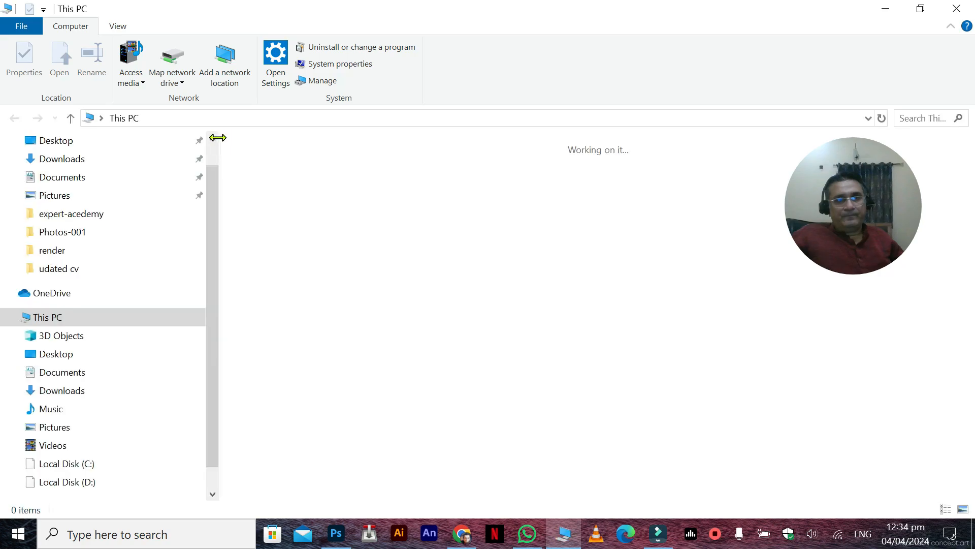
click(74, 230)
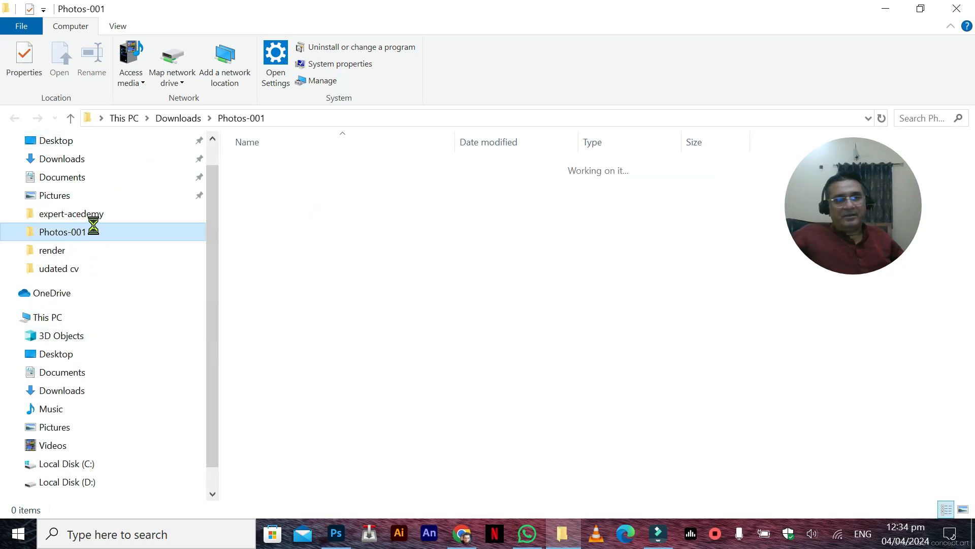
double_click(281, 163)
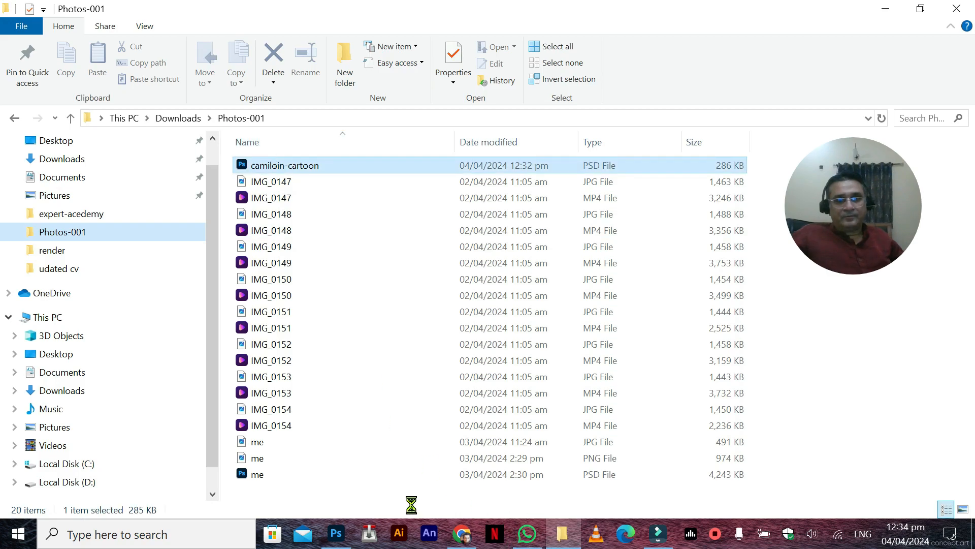
click(335, 534)
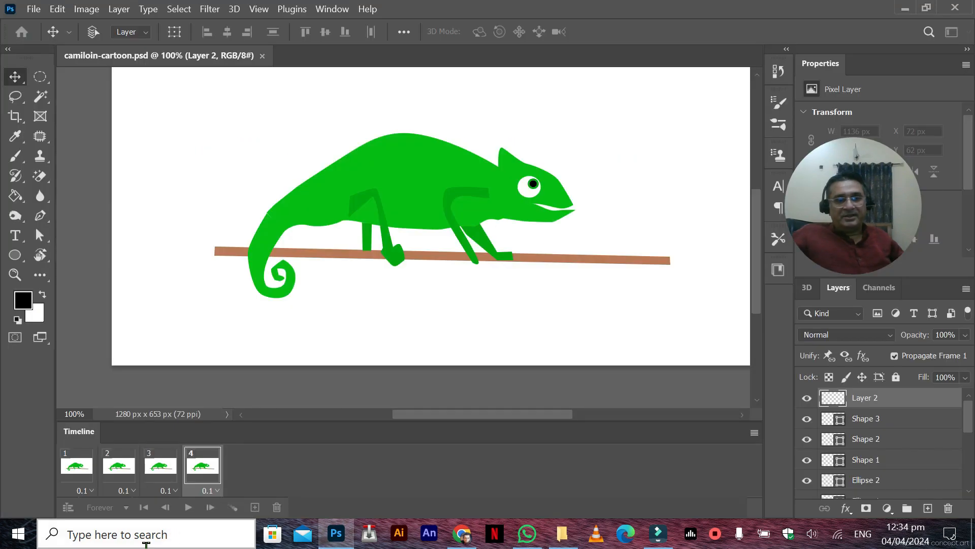
Step: Launch VLC media player from Windows search and open the camiloin-cartoon file from the Photos-001 folder
click(171, 538)
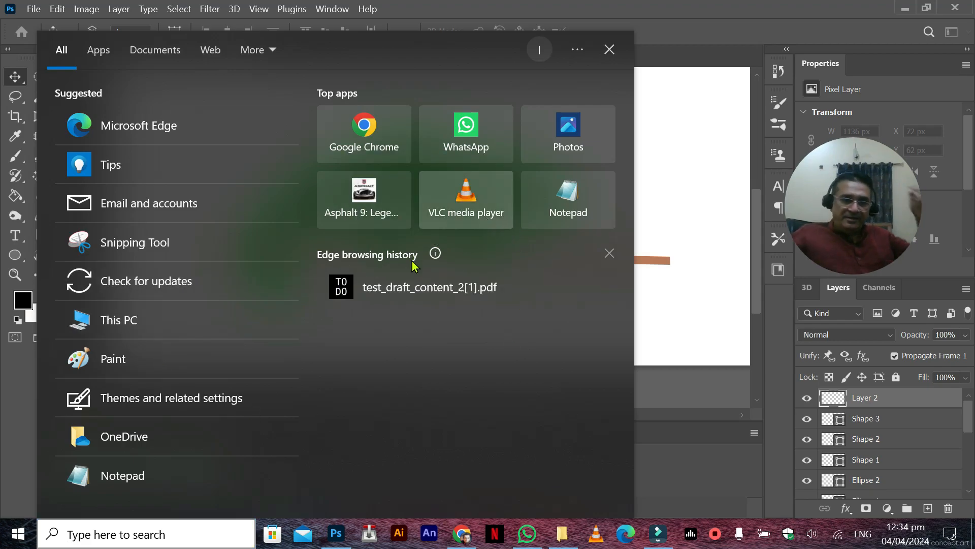
click(458, 206)
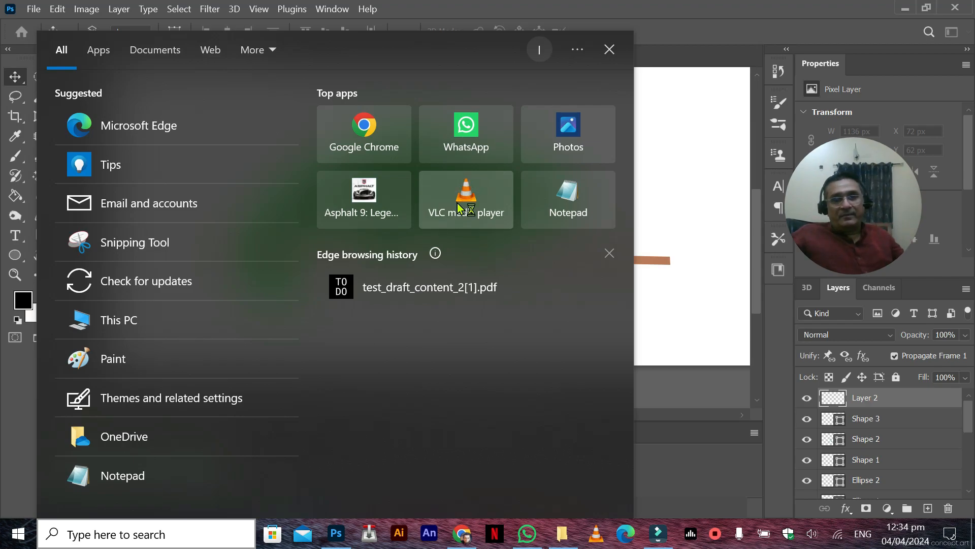
click(567, 535)
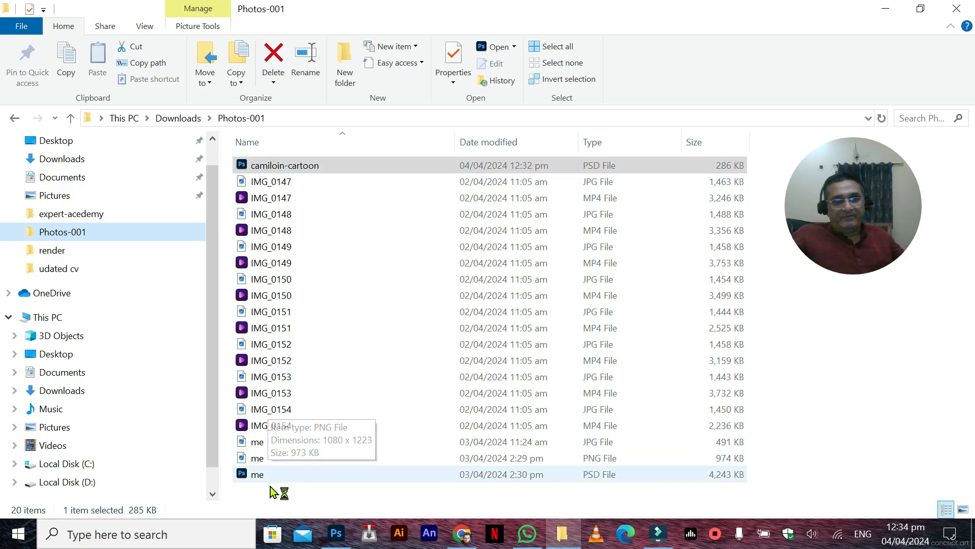
click(823, 273)
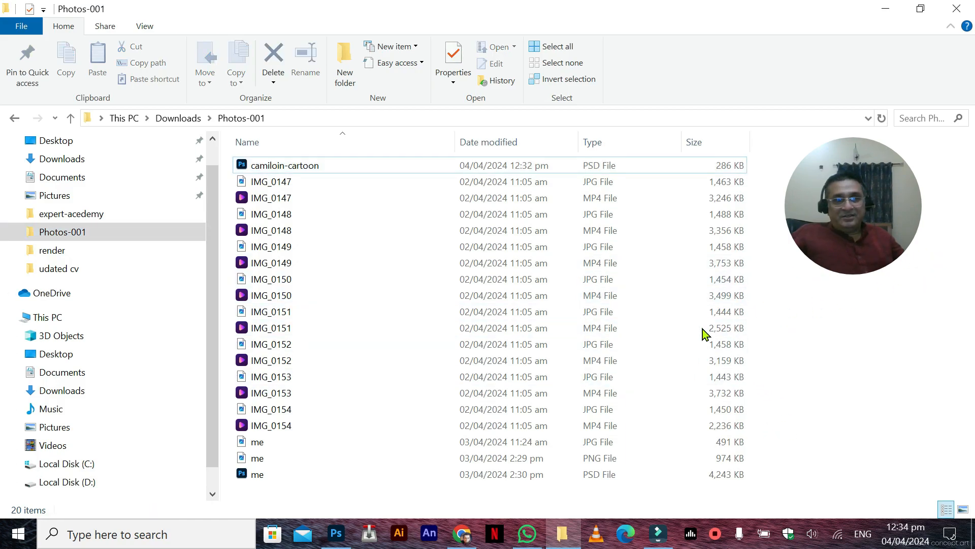
double_click(319, 167)
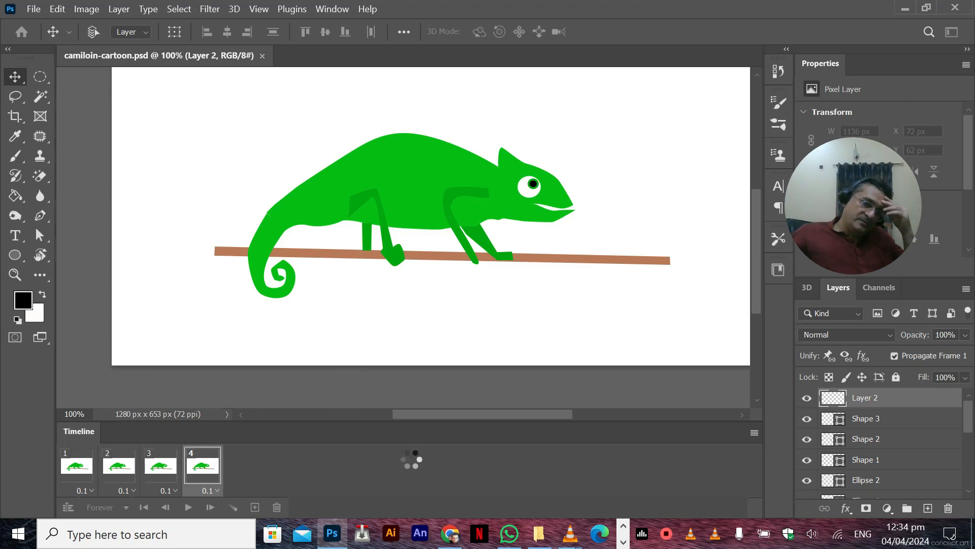
Step: Refresh the Photos-001 folder in File Explorer, minimize it and move the front VLC window off the other one
click(539, 533)
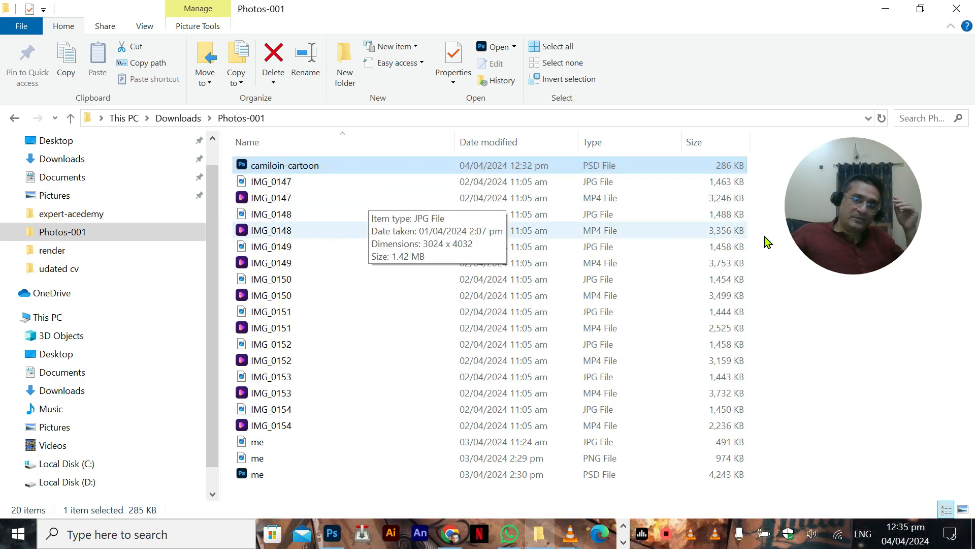
right_click(789, 234)
click(813, 296)
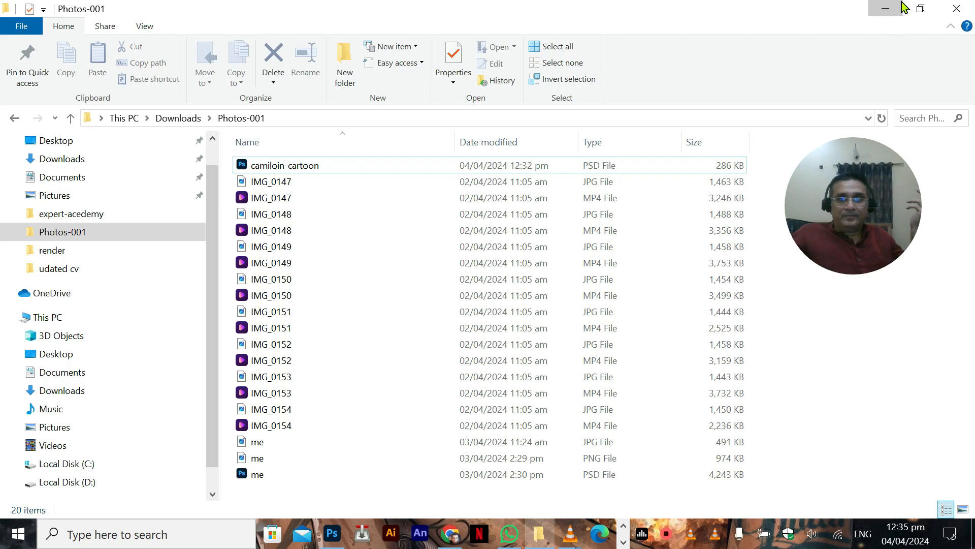
click(885, 8)
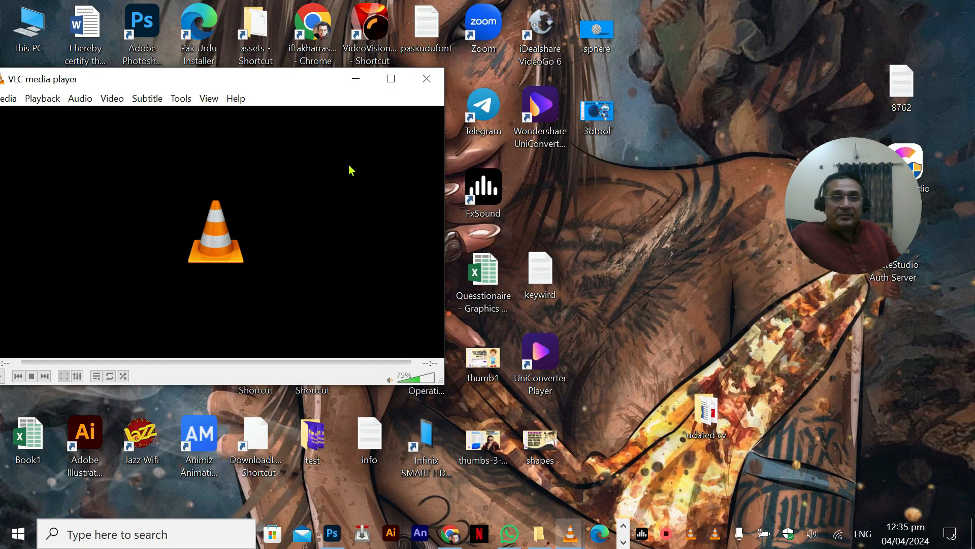
drag(303, 92, 743, 170)
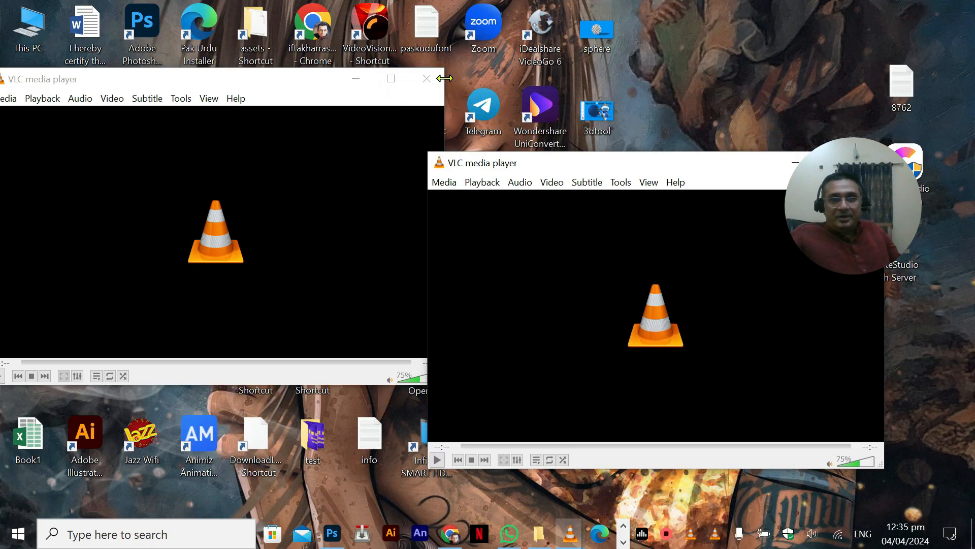